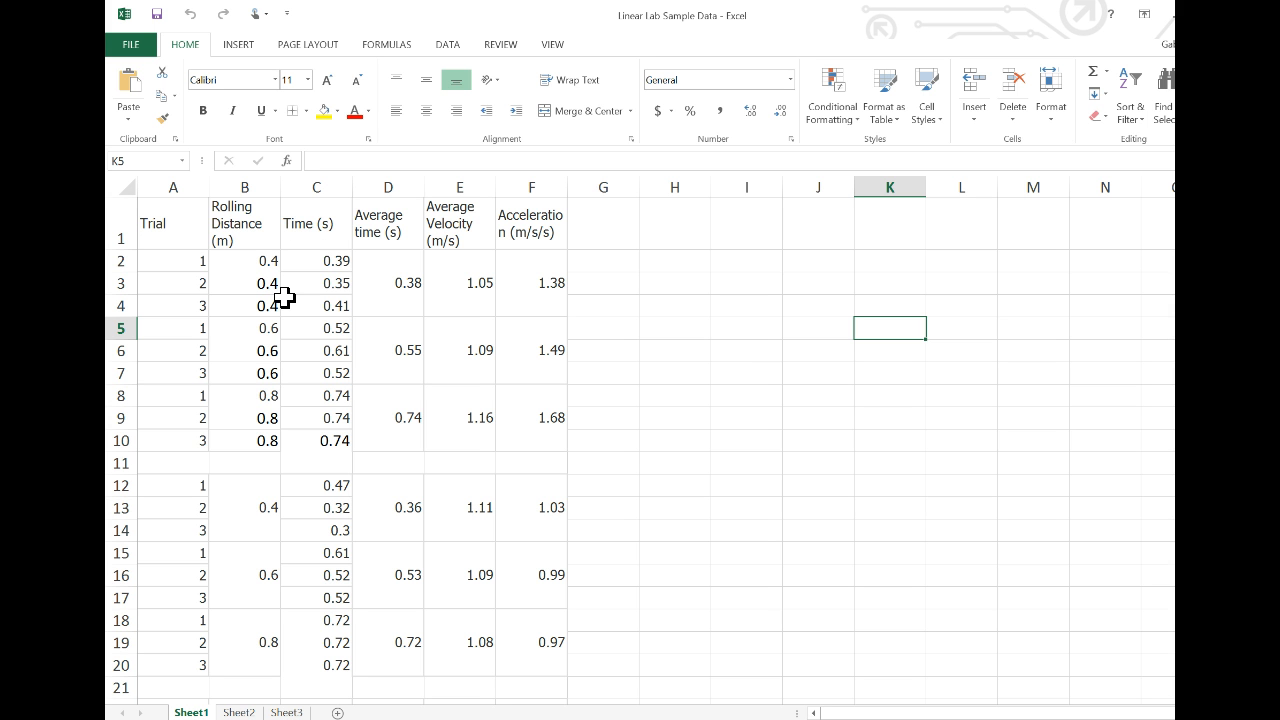
Step: Examine the column headings and the first two groups' time, average time, average velocity and acceleration cells
{"action": "left_click", "coordinate": [327, 260]}
{"action": "left_click", "coordinate": [406, 281]}
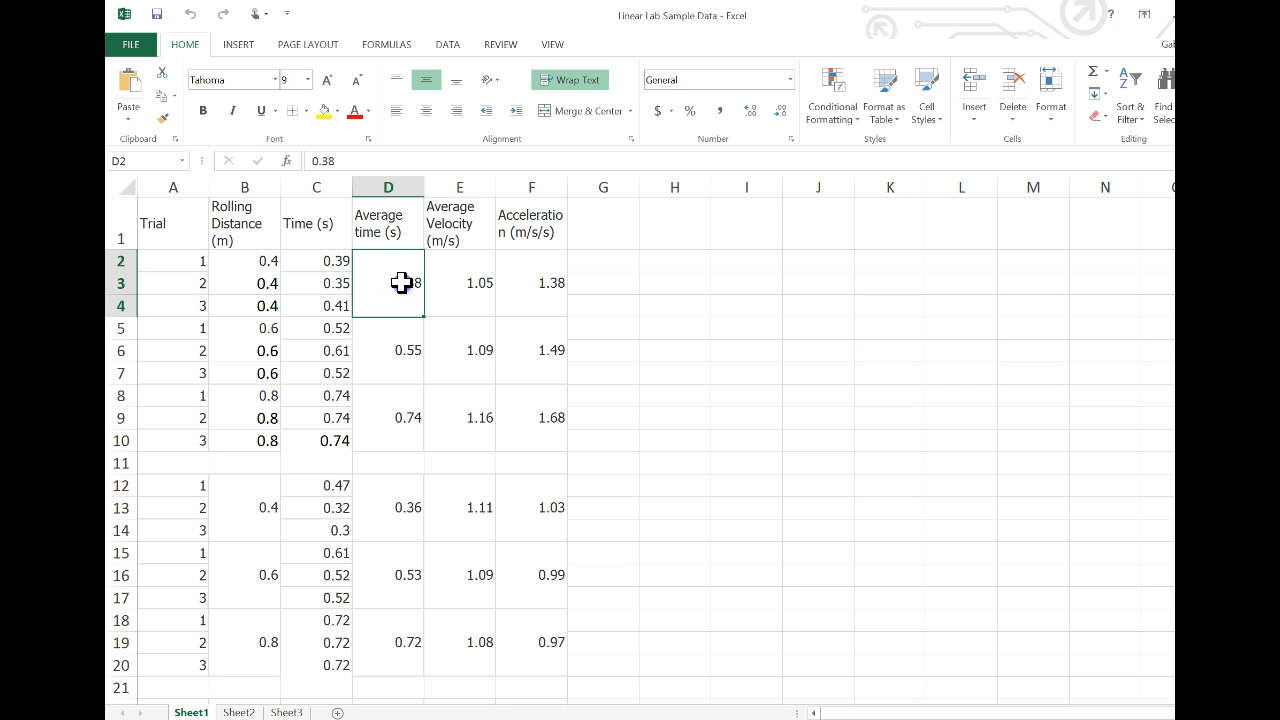
{"action": "left_click", "coordinate": [477, 290]}
{"action": "left_click", "coordinate": [531, 289]}
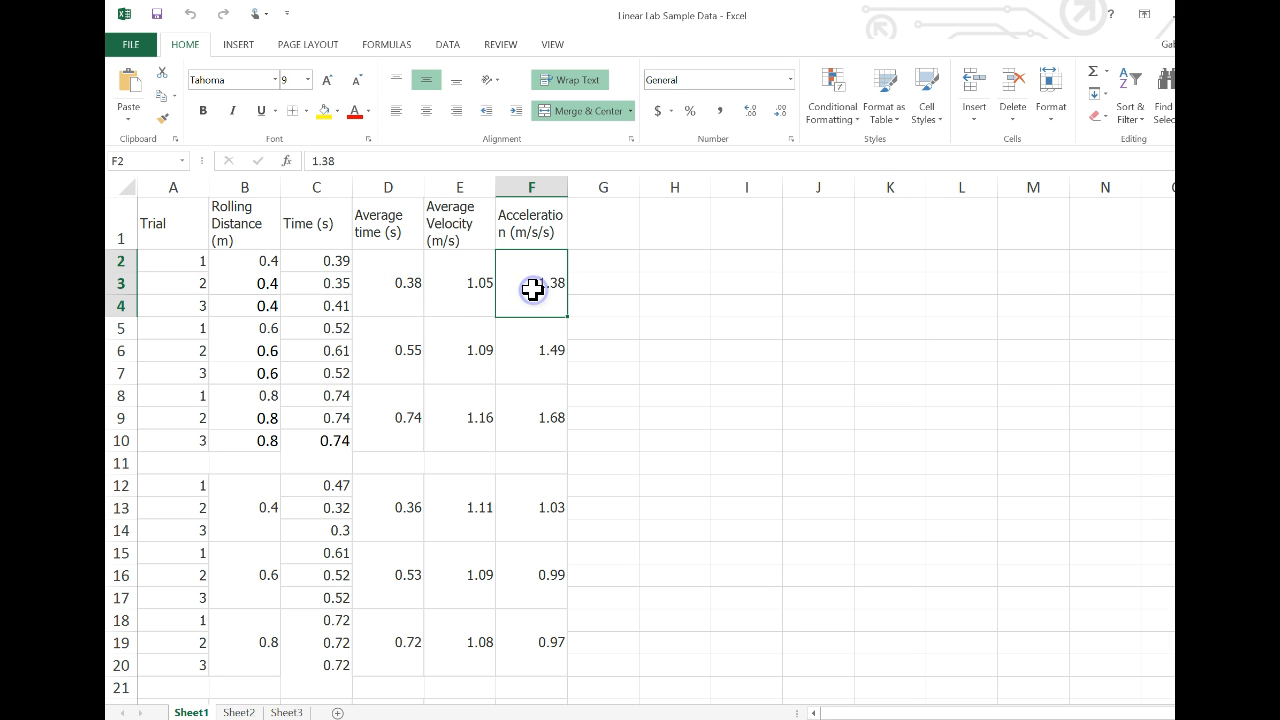
{"action": "left_click", "coordinate": [505, 350]}
{"action": "left_click", "coordinate": [450, 350]}
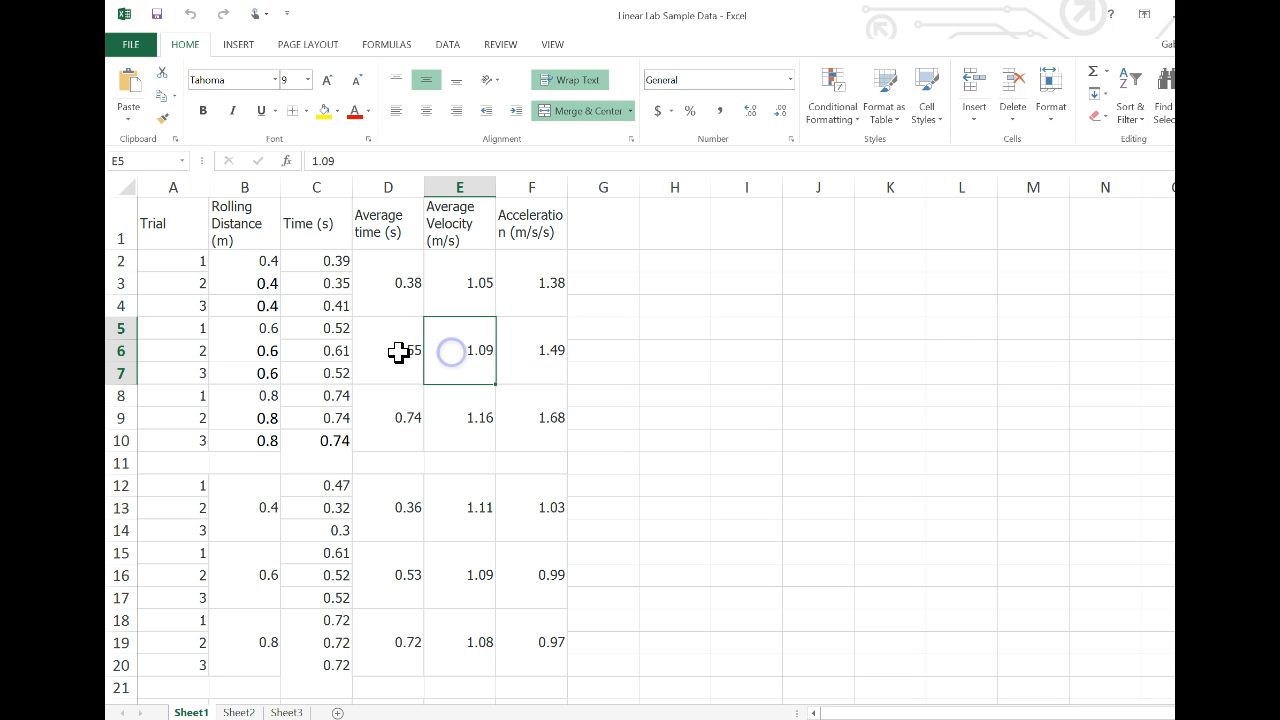
{"action": "left_click", "coordinate": [400, 351]}
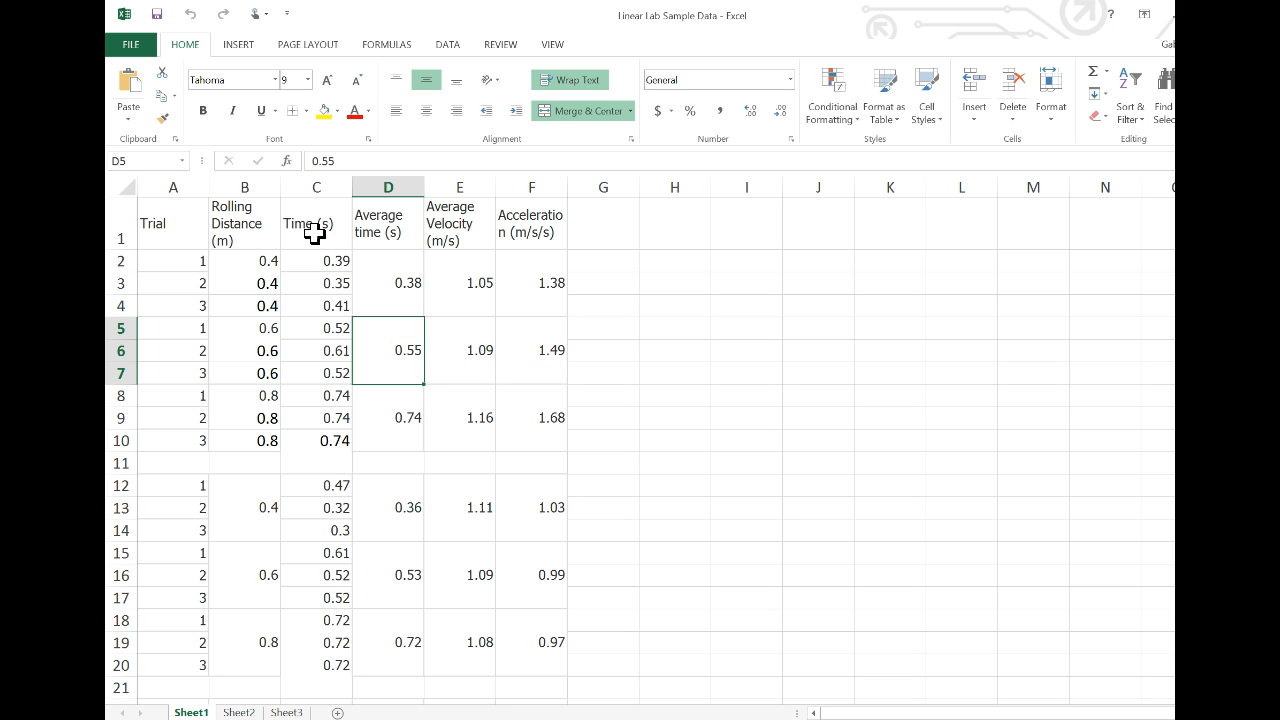
{"action": "left_click", "coordinate": [232, 234]}
{"action": "left_click", "coordinate": [323, 243]}
{"action": "left_click", "coordinate": [378, 245]}
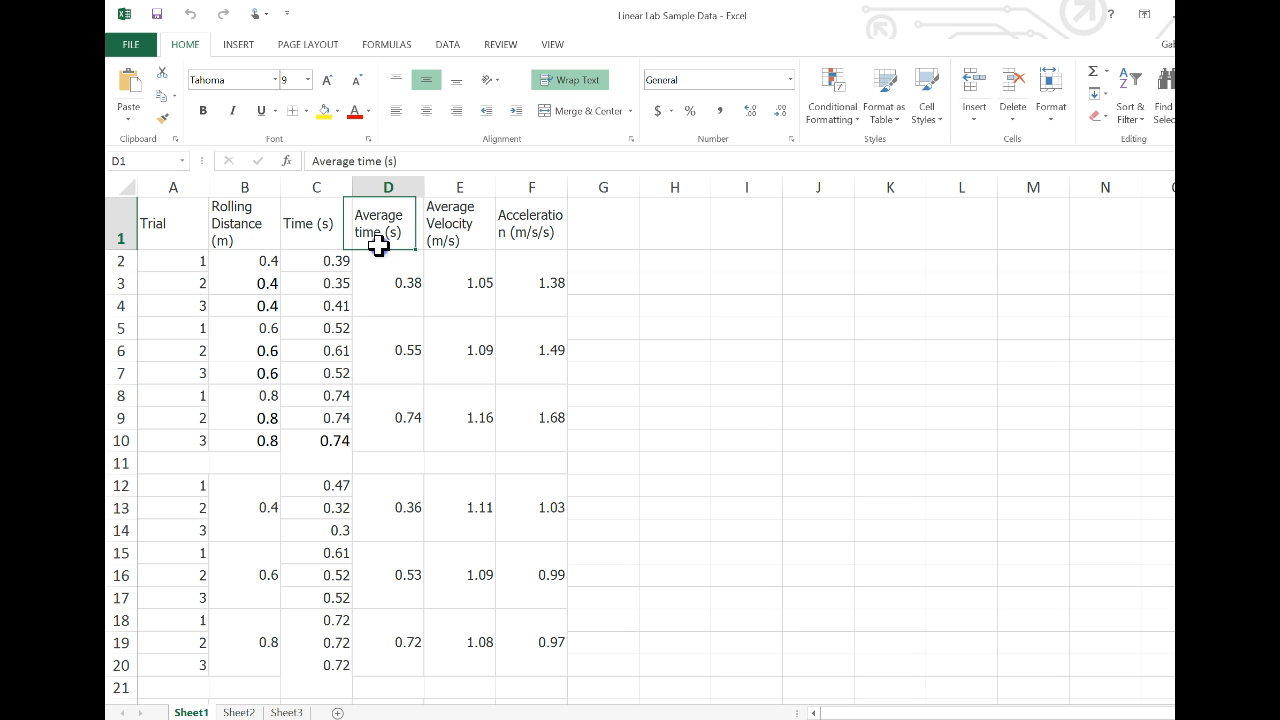
{"action": "left_click_drag", "start_coordinate": [445, 237], "coordinate": [503, 234]}
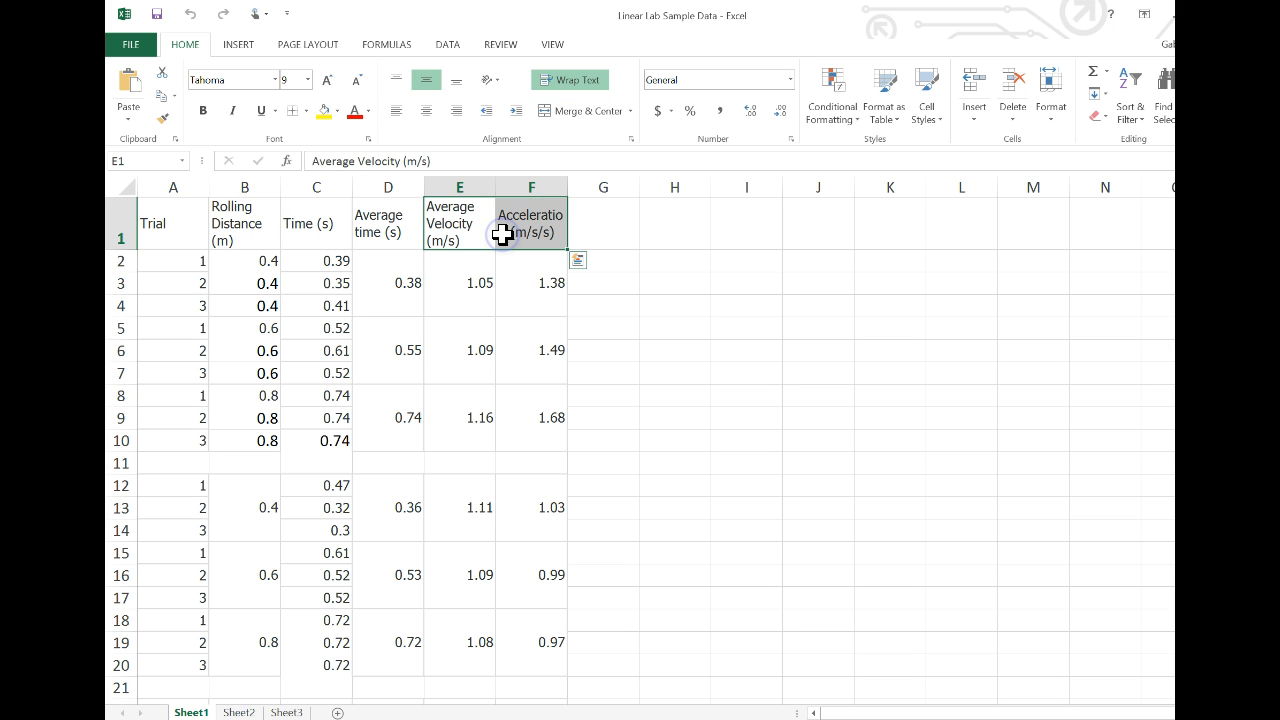
{"action": "left_click", "coordinate": [558, 284]}
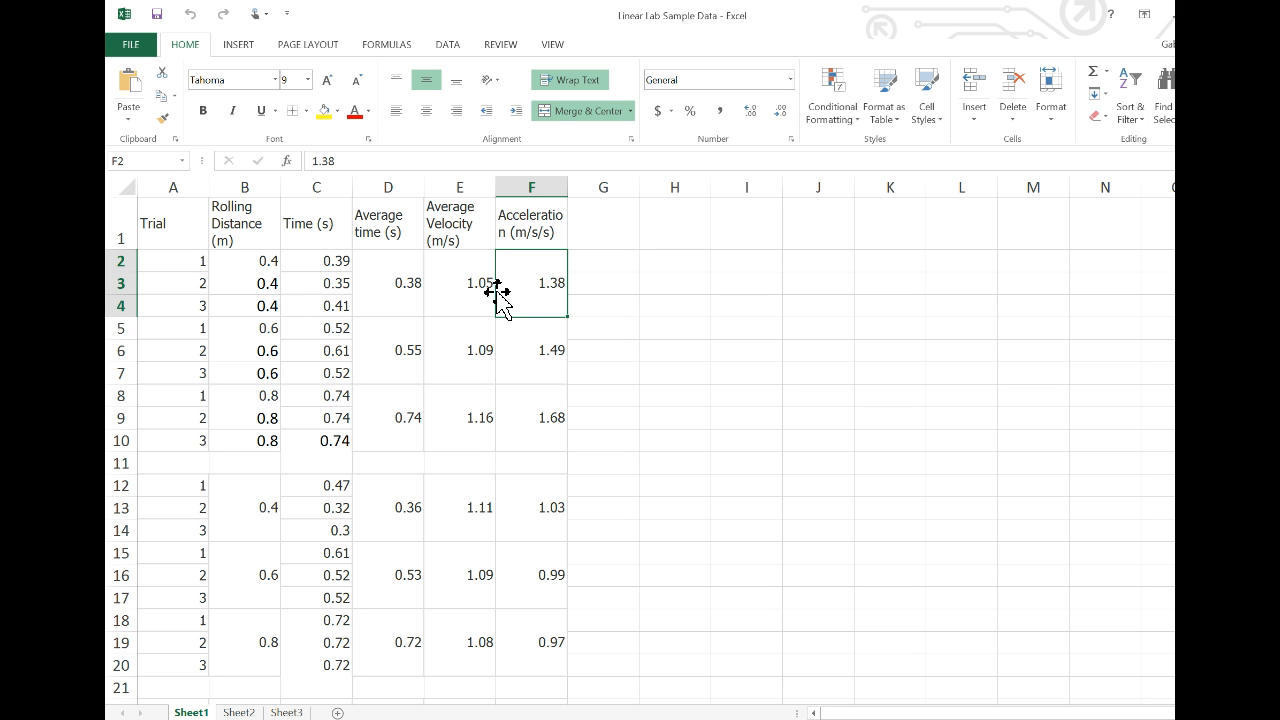
{"action": "left_click", "coordinate": [466, 283]}
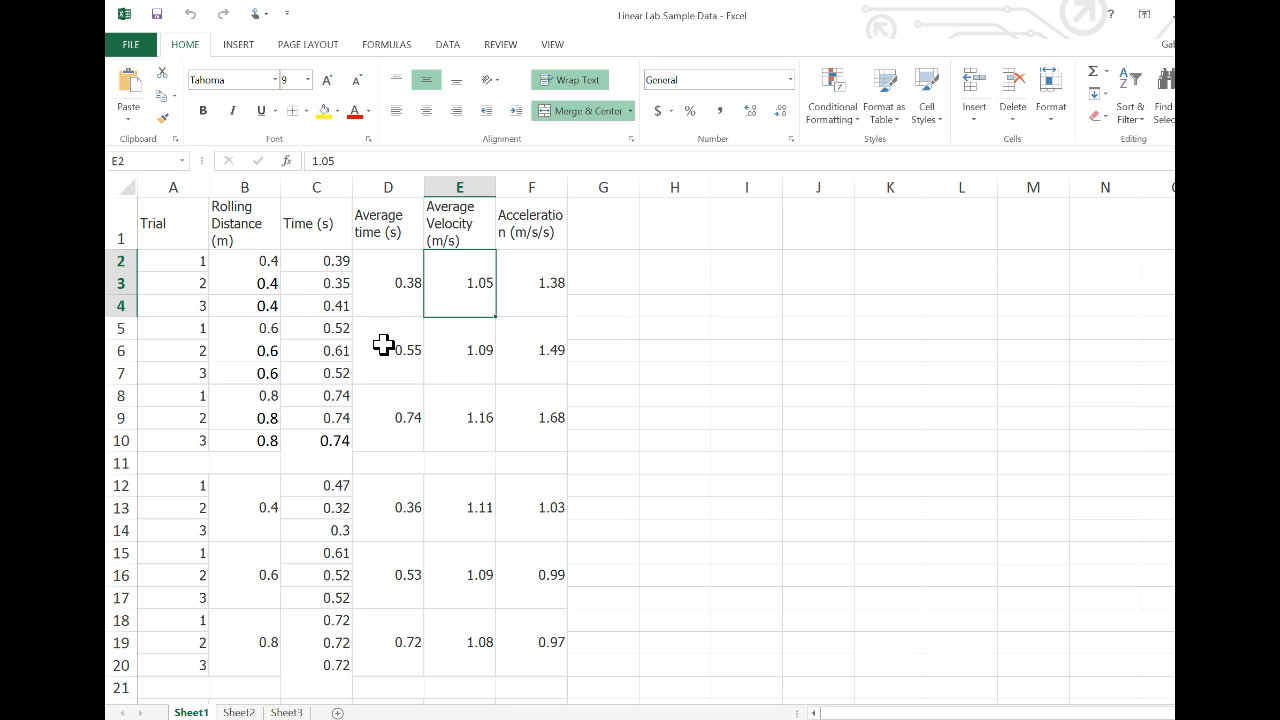
{"action": "left_click", "coordinate": [372, 284]}
{"action": "left_click_drag", "start_coordinate": [426, 315], "coordinate": [506, 374]}
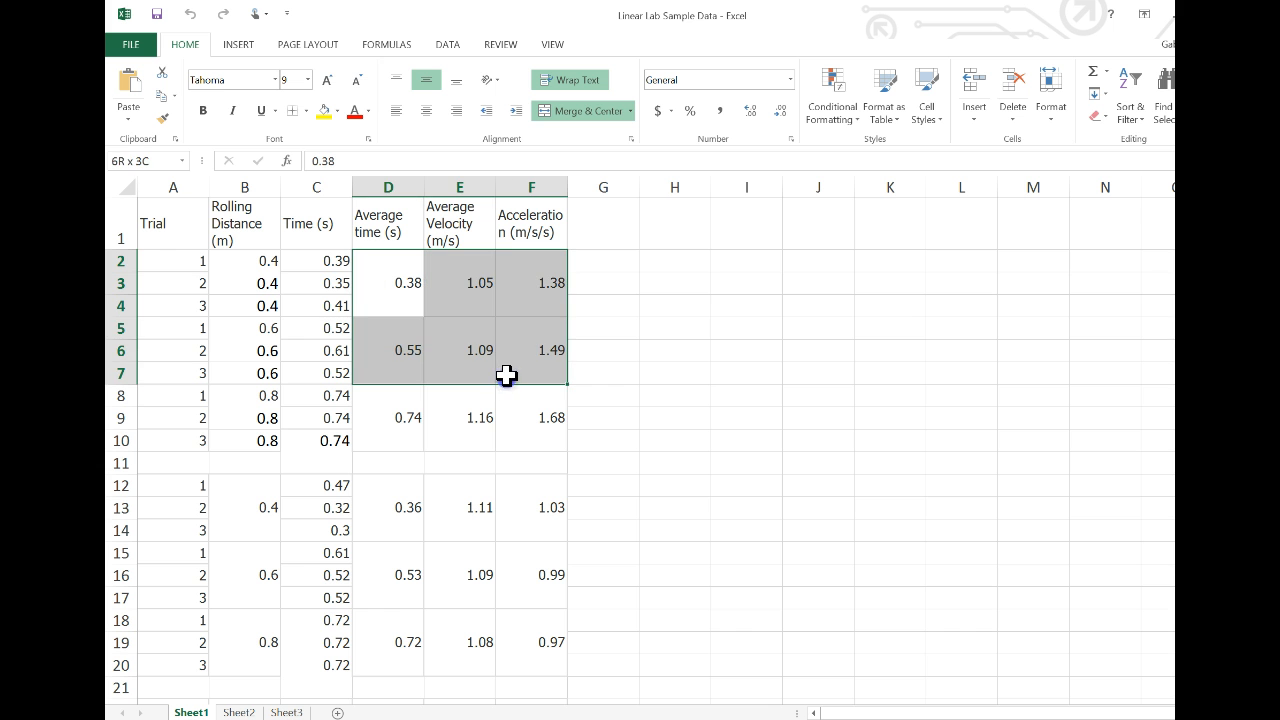
{"action": "left_click", "coordinate": [318, 300]}
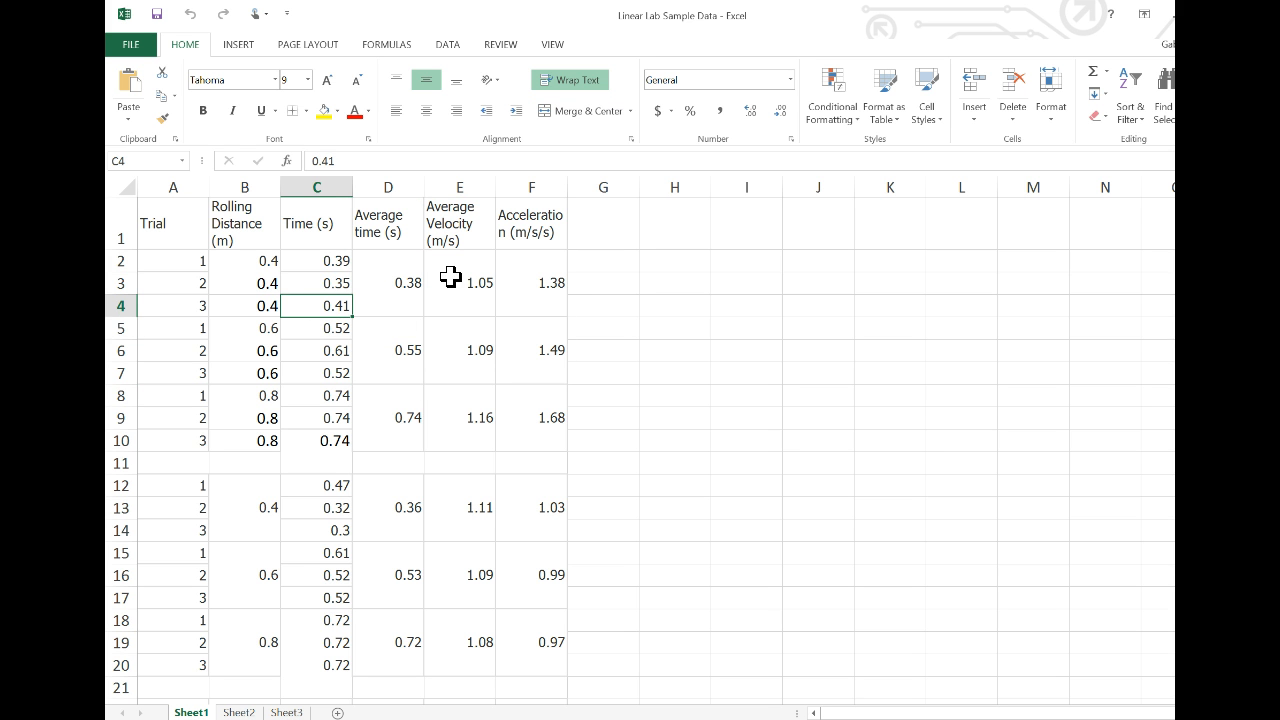
Step: Merge the three 0.4 m rolling distance cells B2:B4 into one cell, keeping only the upper value
{"action": "left_click", "coordinate": [258, 259]}
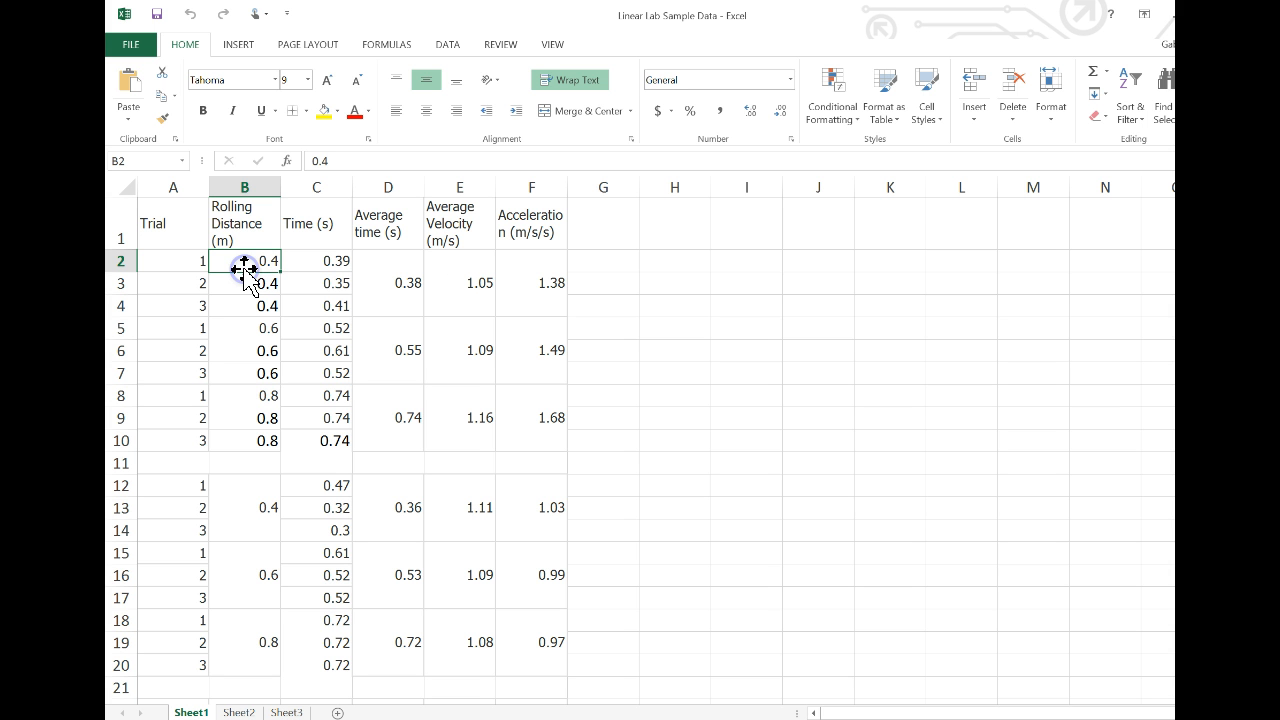
{"action": "left_click_drag", "start_coordinate": [242, 284], "coordinate": [244, 305]}
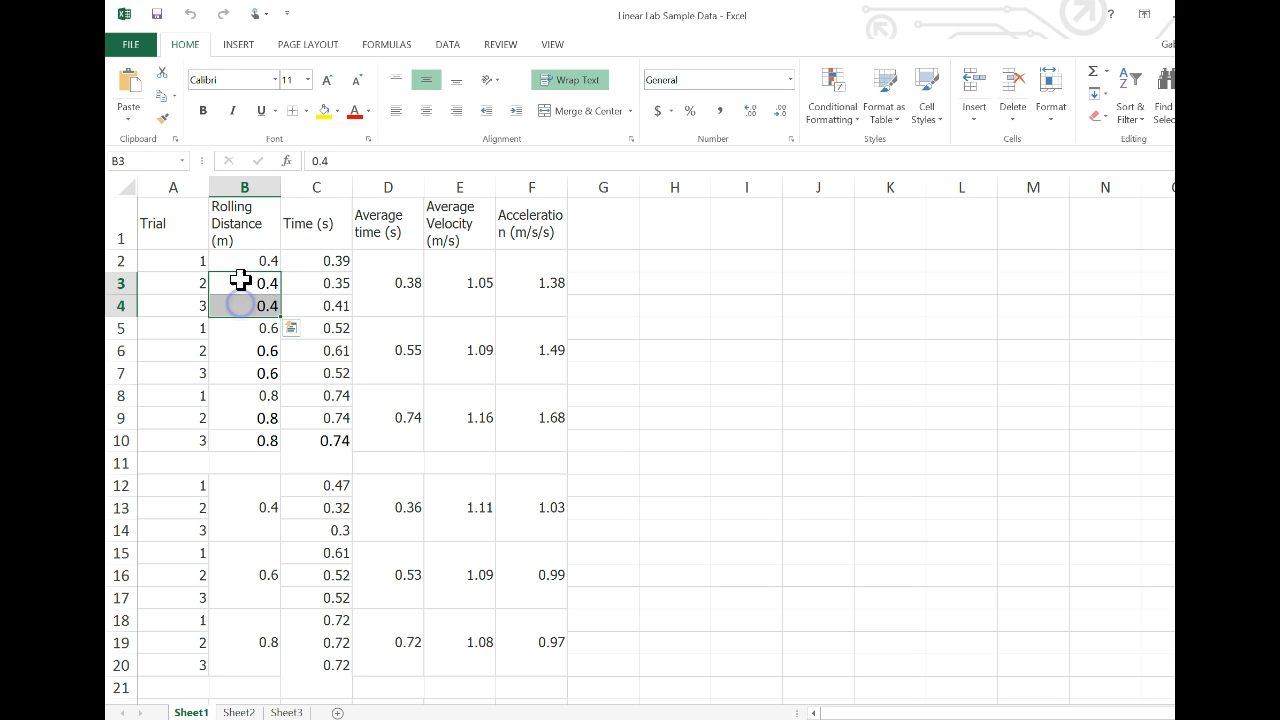
{"action": "left_click_drag", "start_coordinate": [251, 258], "coordinate": [248, 300]}
{"action": "right_click", "coordinate": [248, 300]}
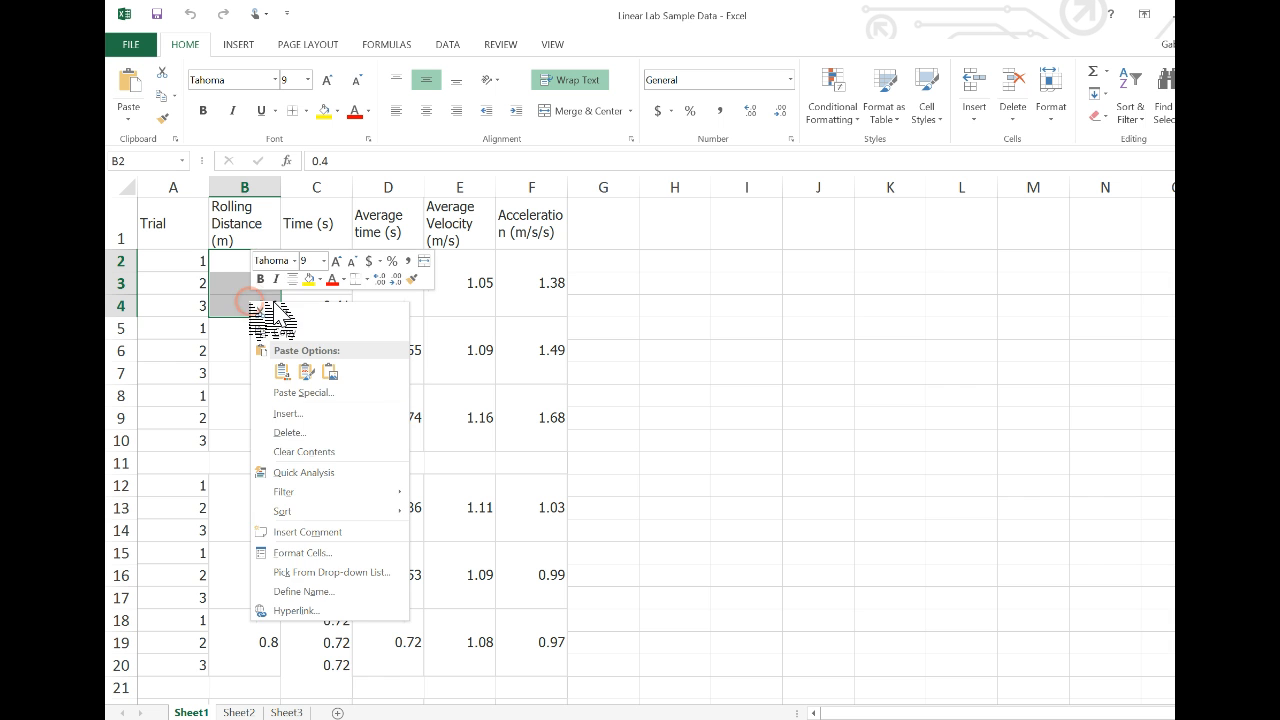
{"action": "left_click", "coordinate": [362, 555]}
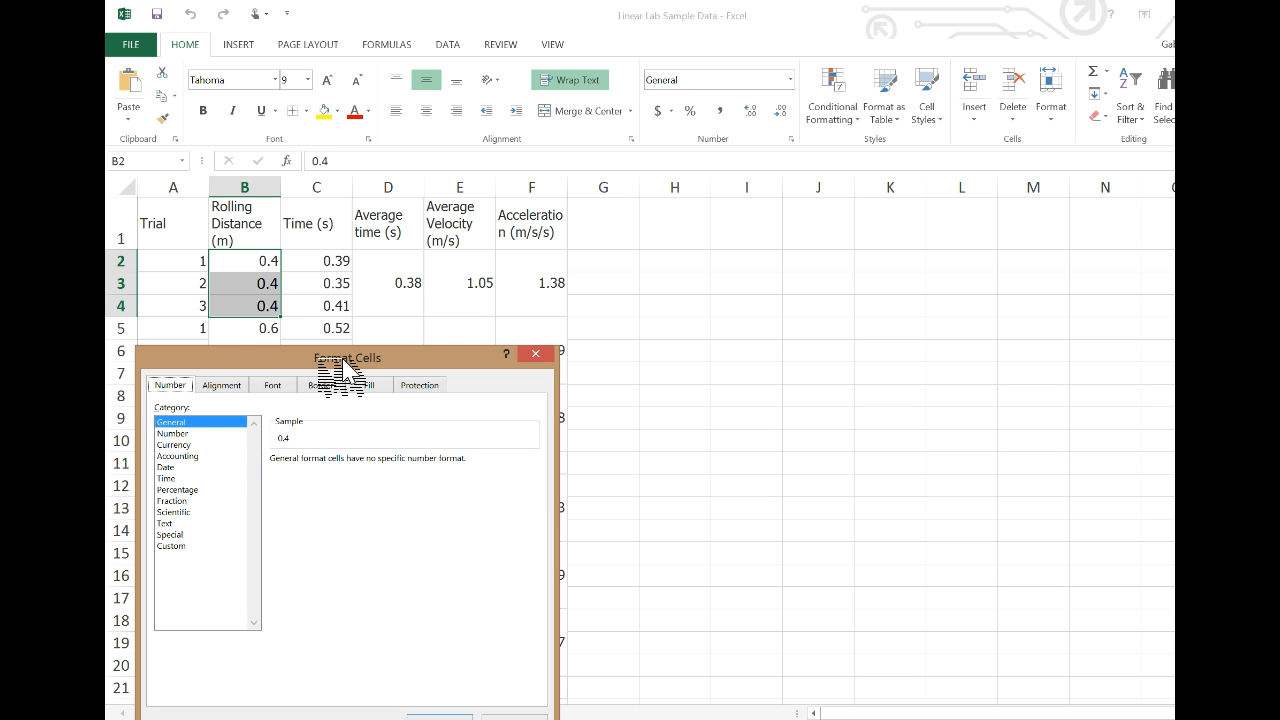
{"action": "left_click_drag", "start_coordinate": [366, 357], "coordinate": [560, 248]}
{"action": "left_click", "coordinate": [416, 277]}
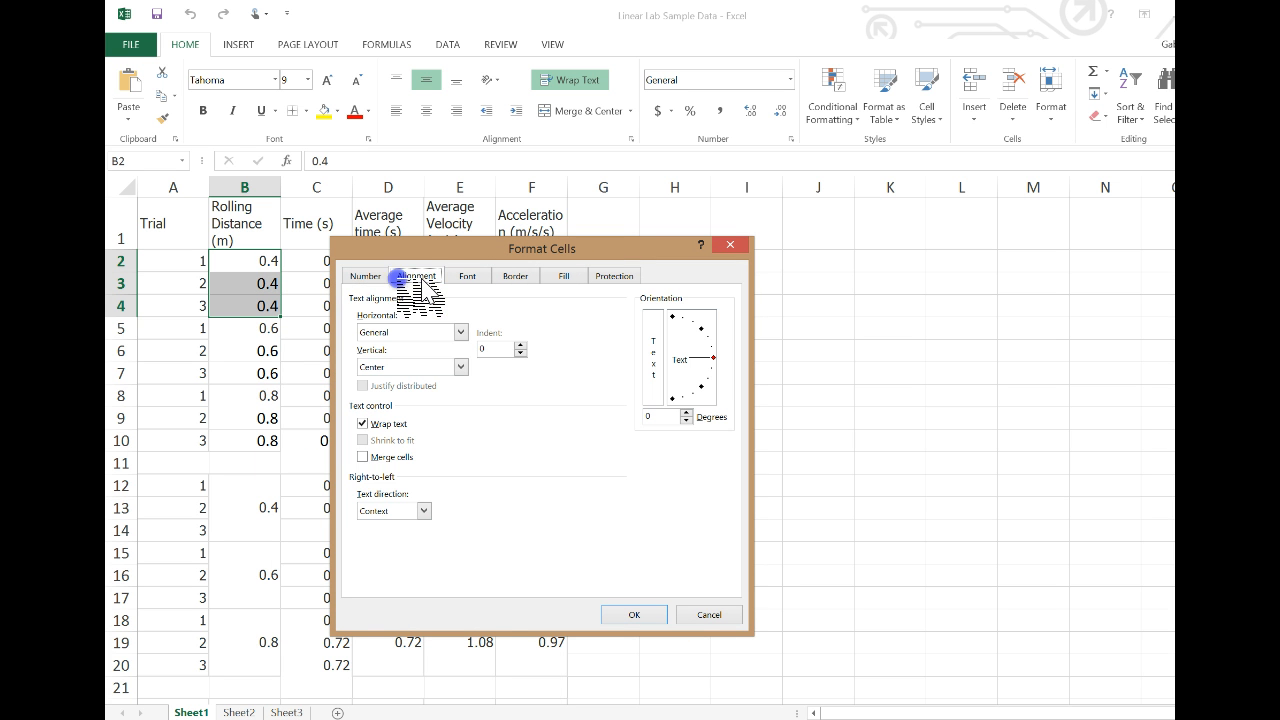
{"action": "left_click", "coordinate": [363, 457]}
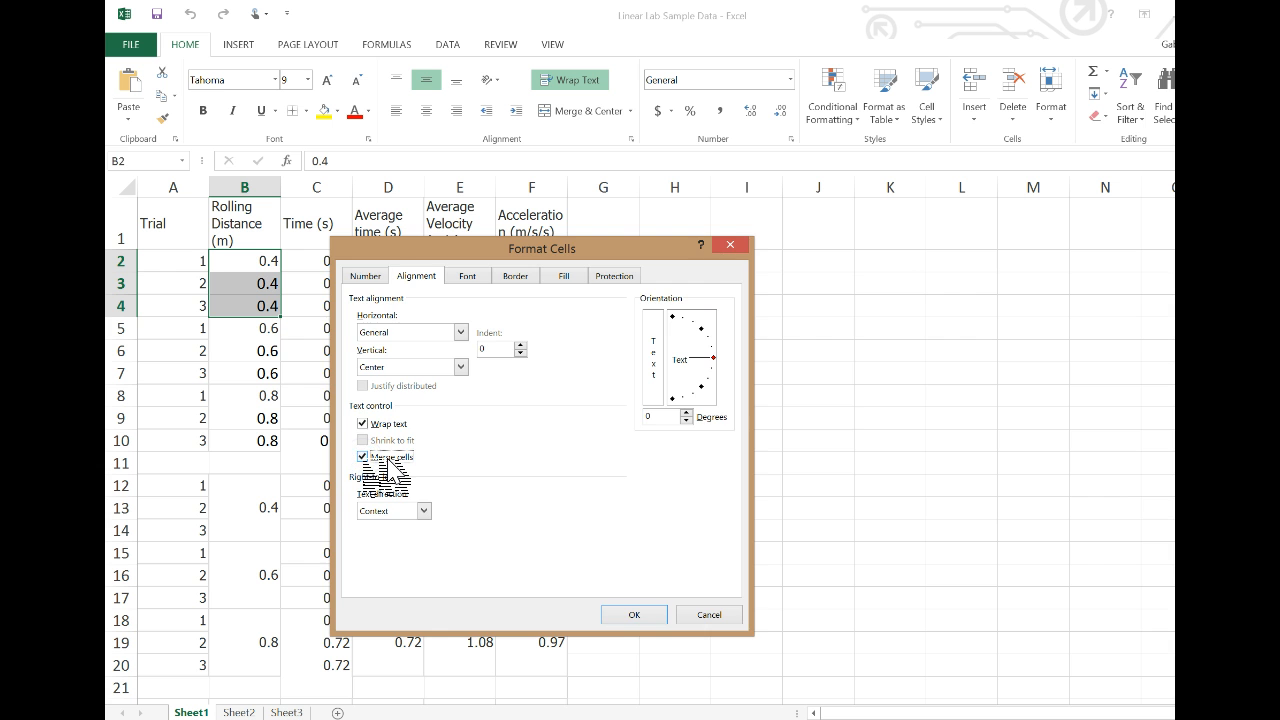
{"action": "key", "text": "Return"}
{"action": "key", "text": "Return"}
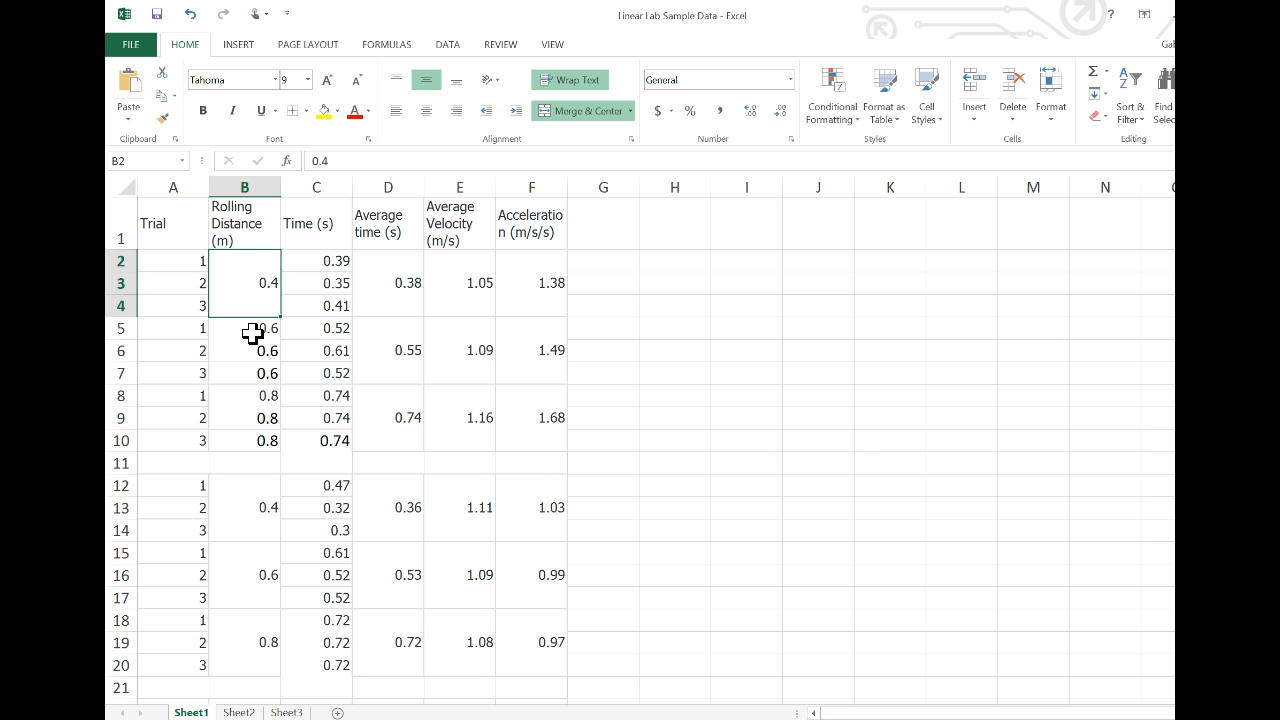
Step: Merge the three 0.6 m rolling distance cells B5:B7 into one cell, keeping only the upper value
{"action": "left_click_drag", "start_coordinate": [254, 329], "coordinate": [249, 376]}
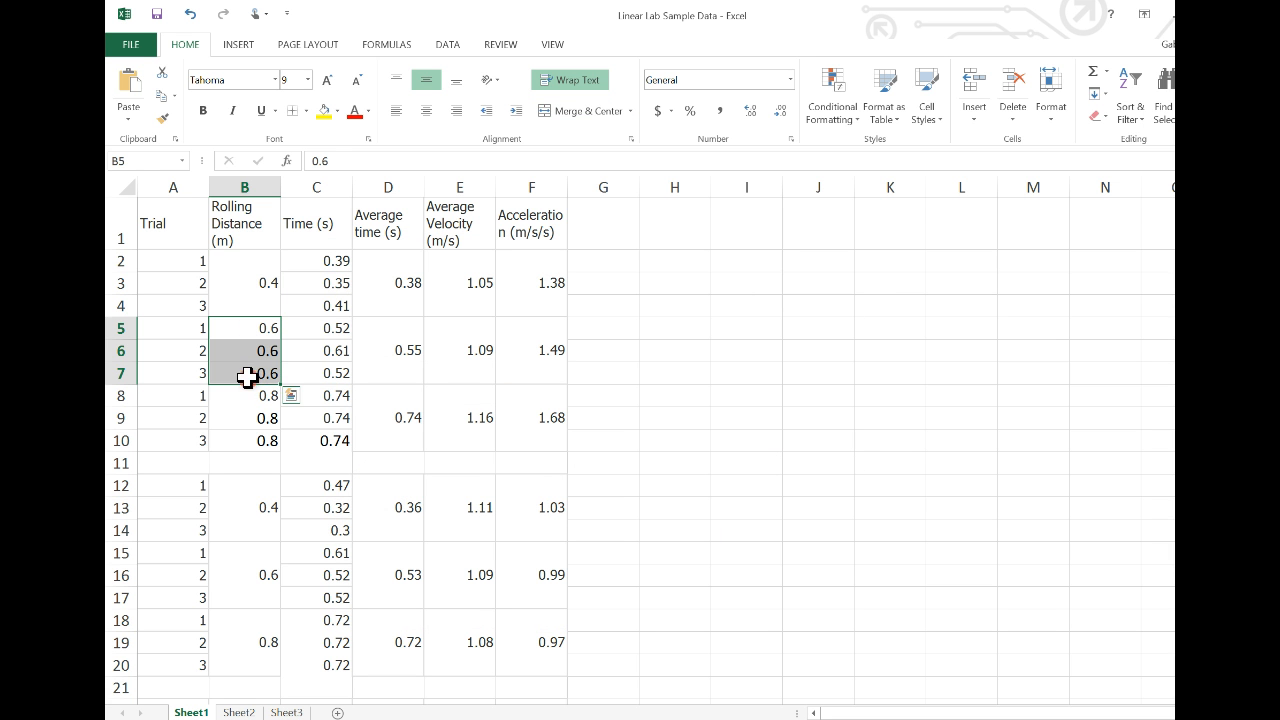
{"action": "right_click", "coordinate": [250, 377]}
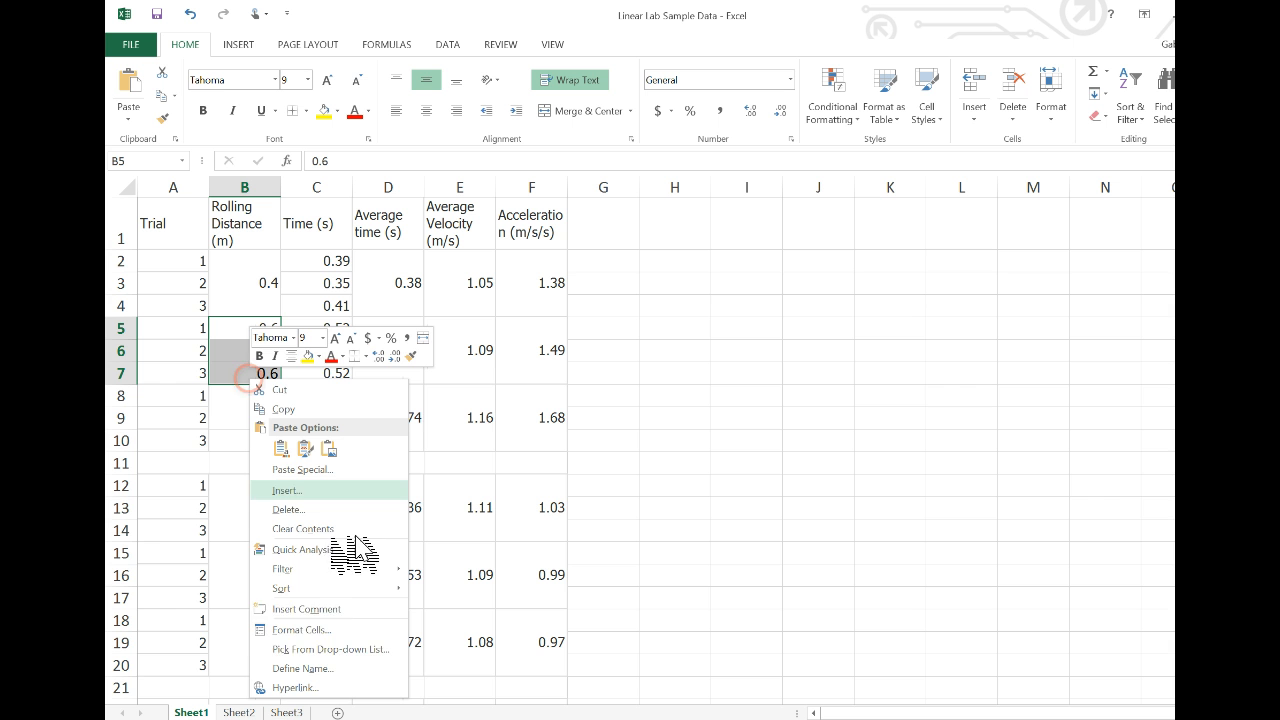
{"action": "left_click", "coordinate": [355, 632]}
{"action": "left_click", "coordinate": [173, 572]}
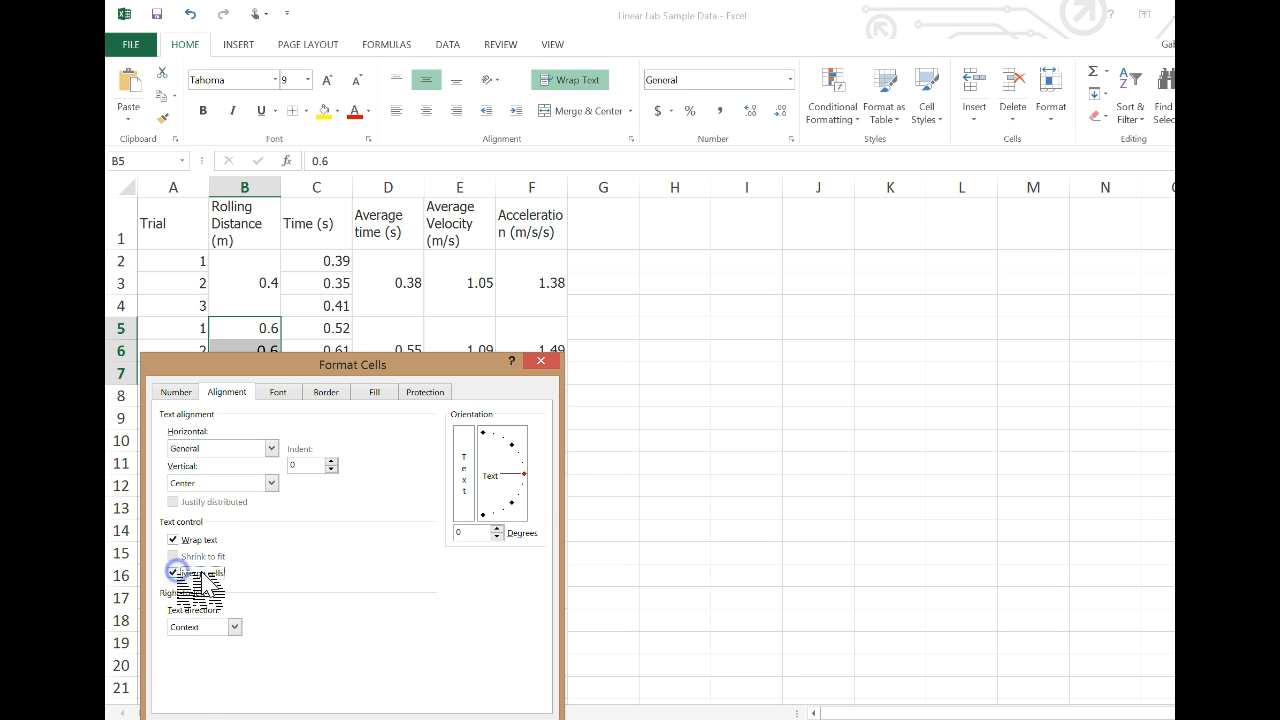
{"action": "key", "text": "Return"}
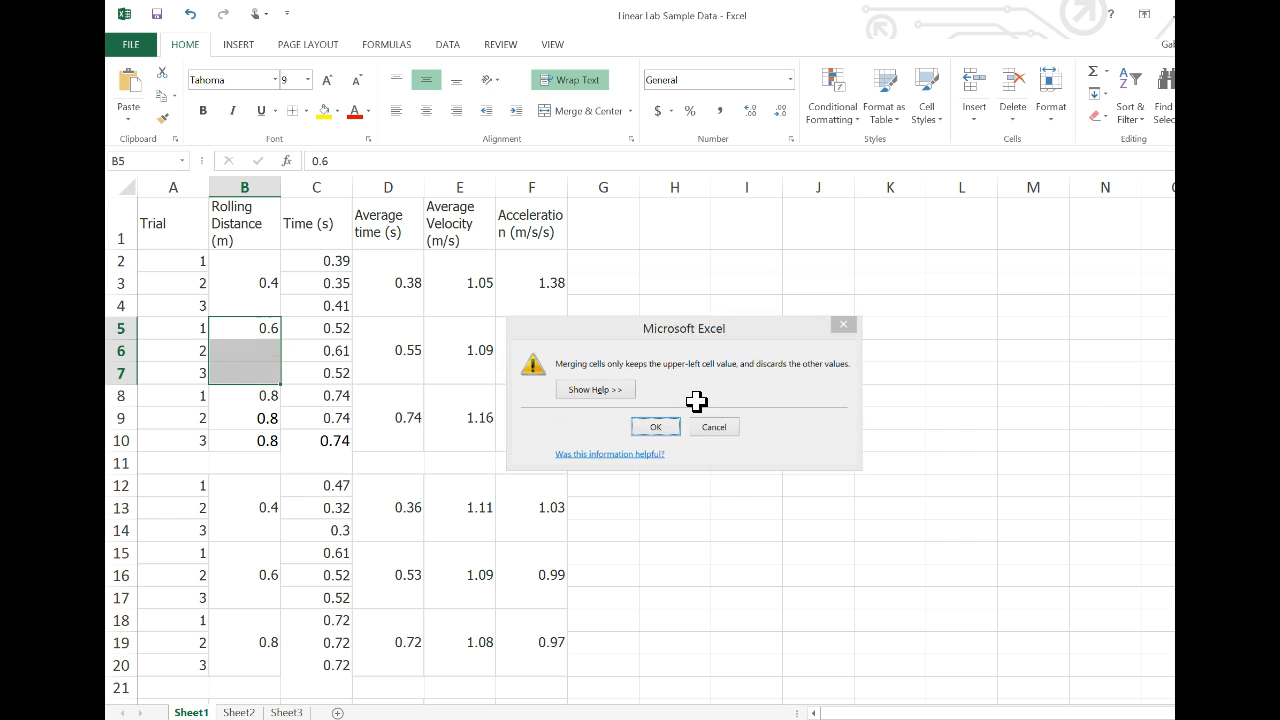
{"action": "key", "text": "Return"}
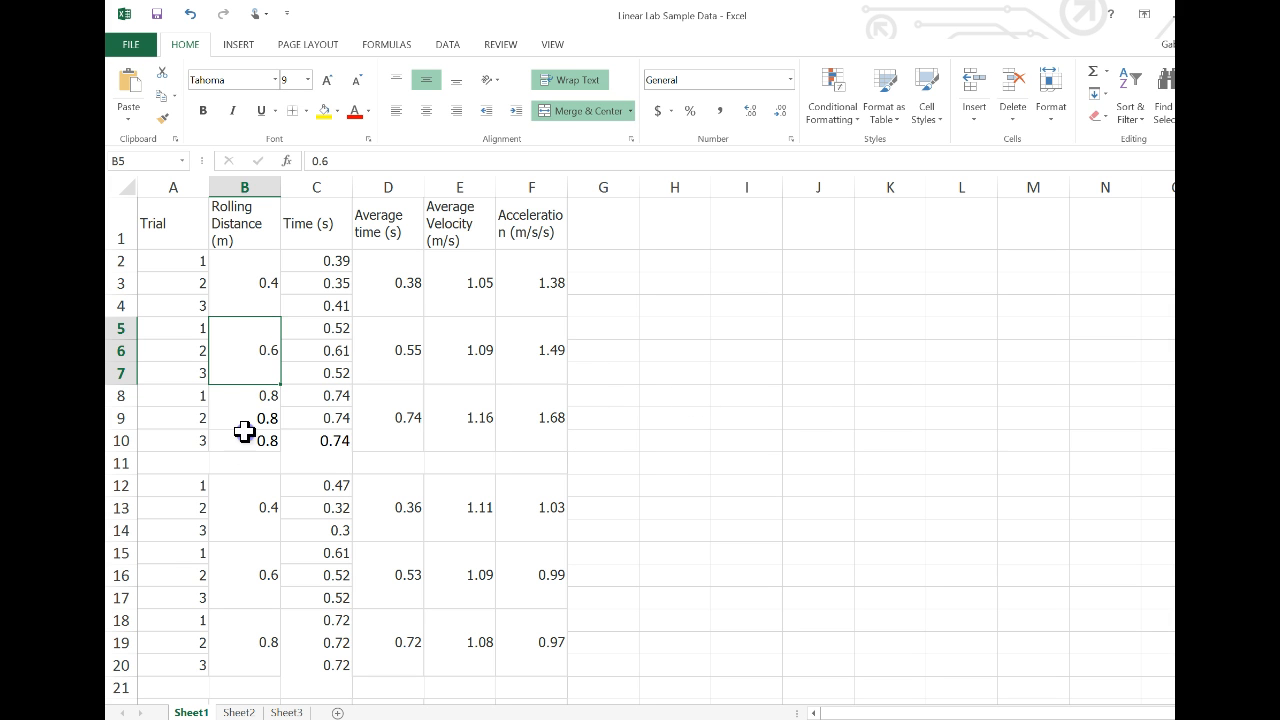
Step: Merge the three 0.8 m rolling distance cells B8:B10 into one cell, keeping only the upper value
{"action": "left_click_drag", "start_coordinate": [244, 396], "coordinate": [249, 440]}
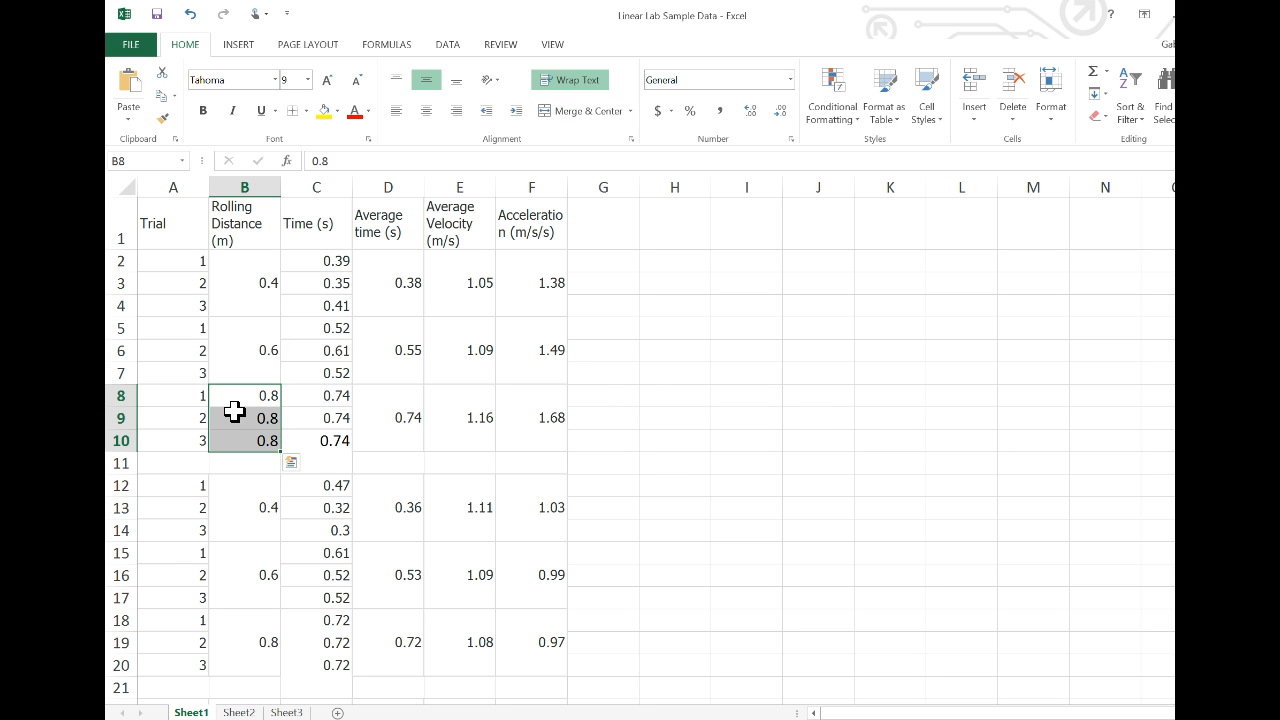
{"action": "right_click", "coordinate": [234, 411]}
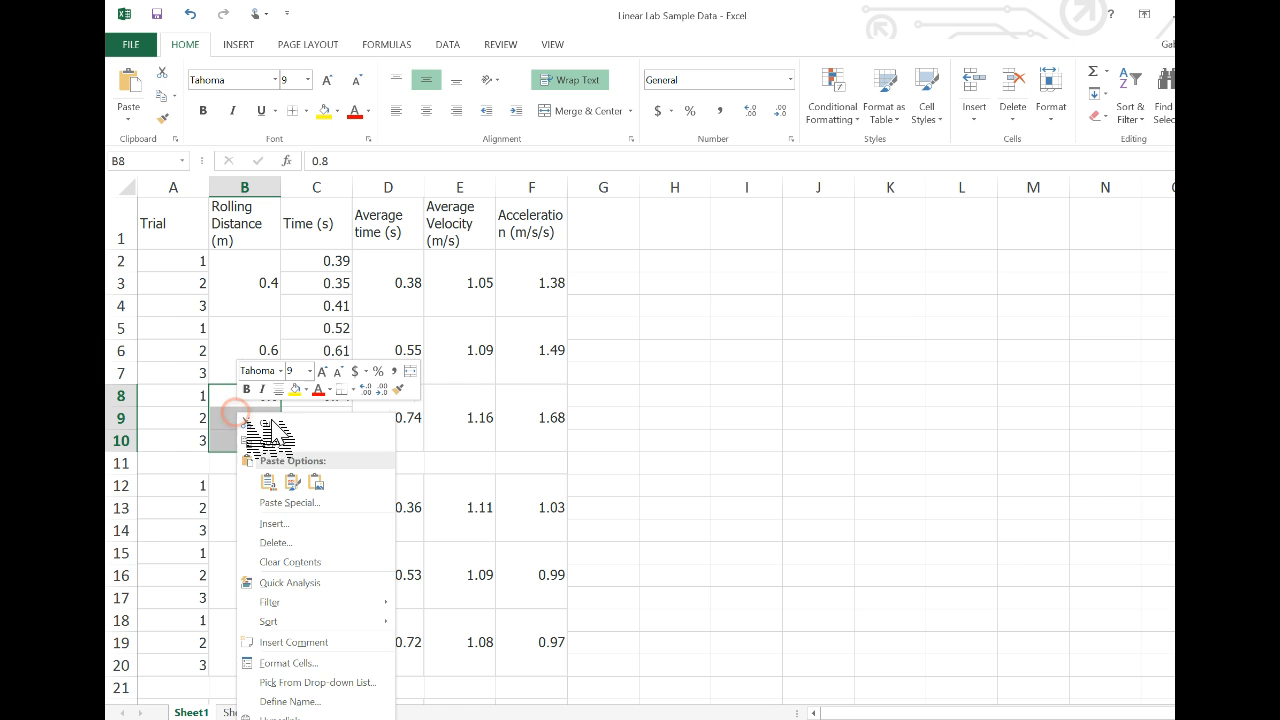
{"action": "left_click", "coordinate": [372, 664]}
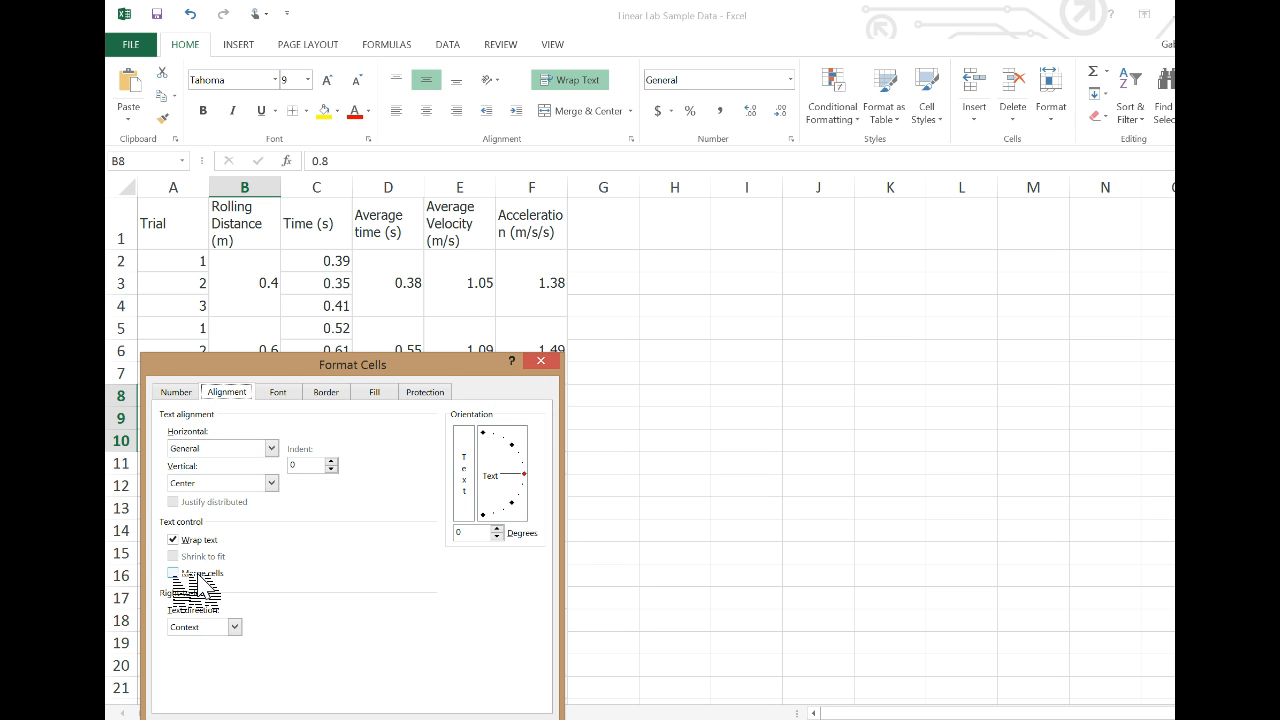
{"action": "left_click", "coordinate": [173, 573]}
{"action": "key", "text": "Return"}
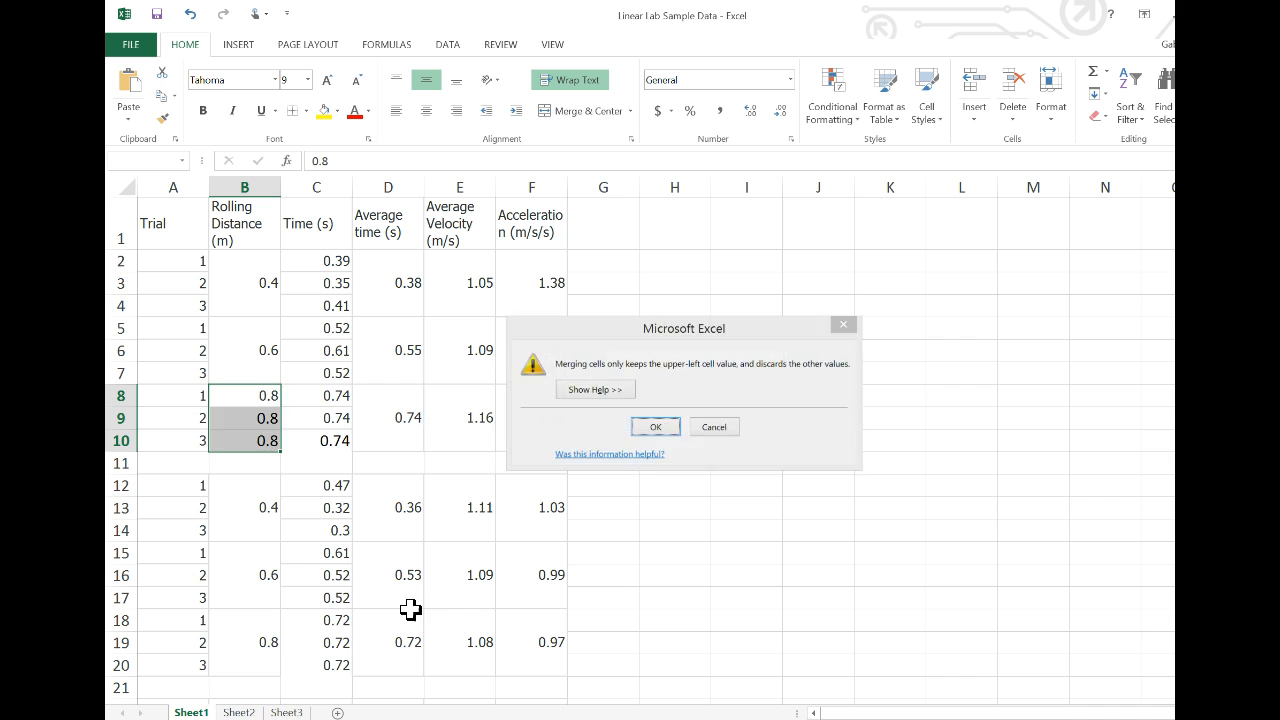
{"action": "key", "text": "Return"}
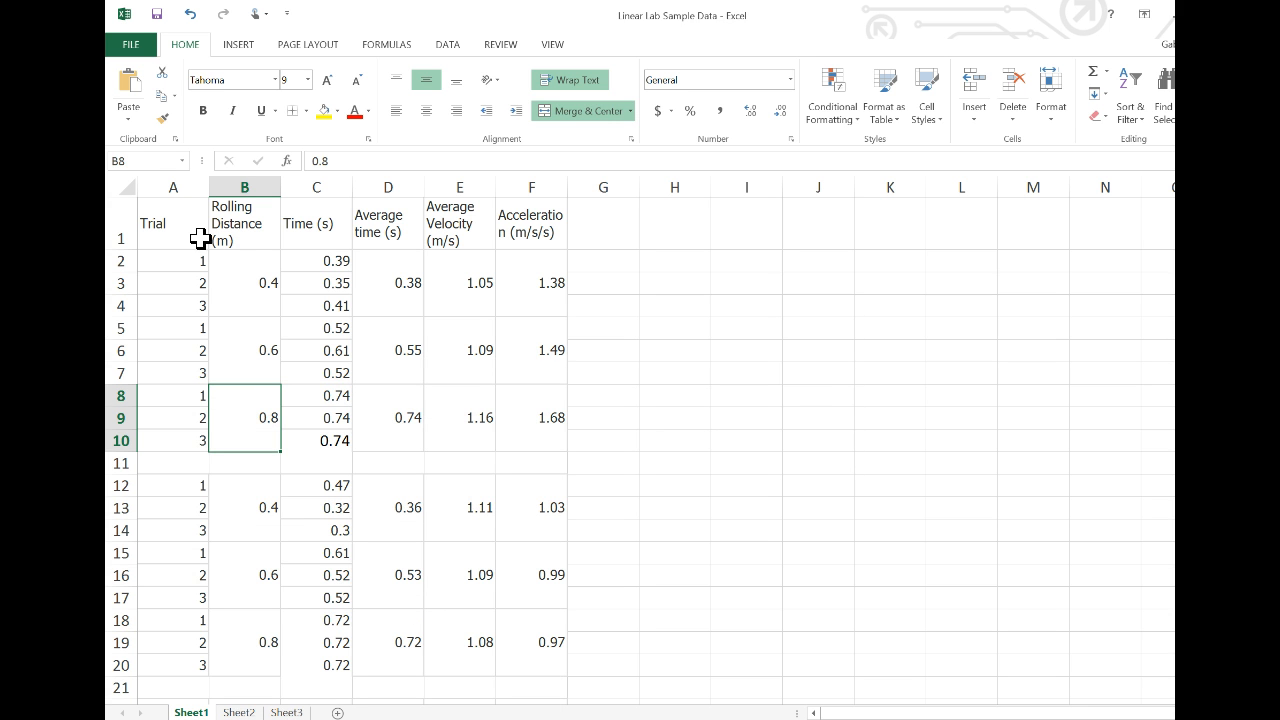
Step: Review the three blocks of trial data down to row 30 and the average time column's heading and first value
{"action": "left_click_drag", "start_coordinate": [175, 218], "coordinate": [523, 418]}
{"action": "left_click", "coordinate": [614, 311]}
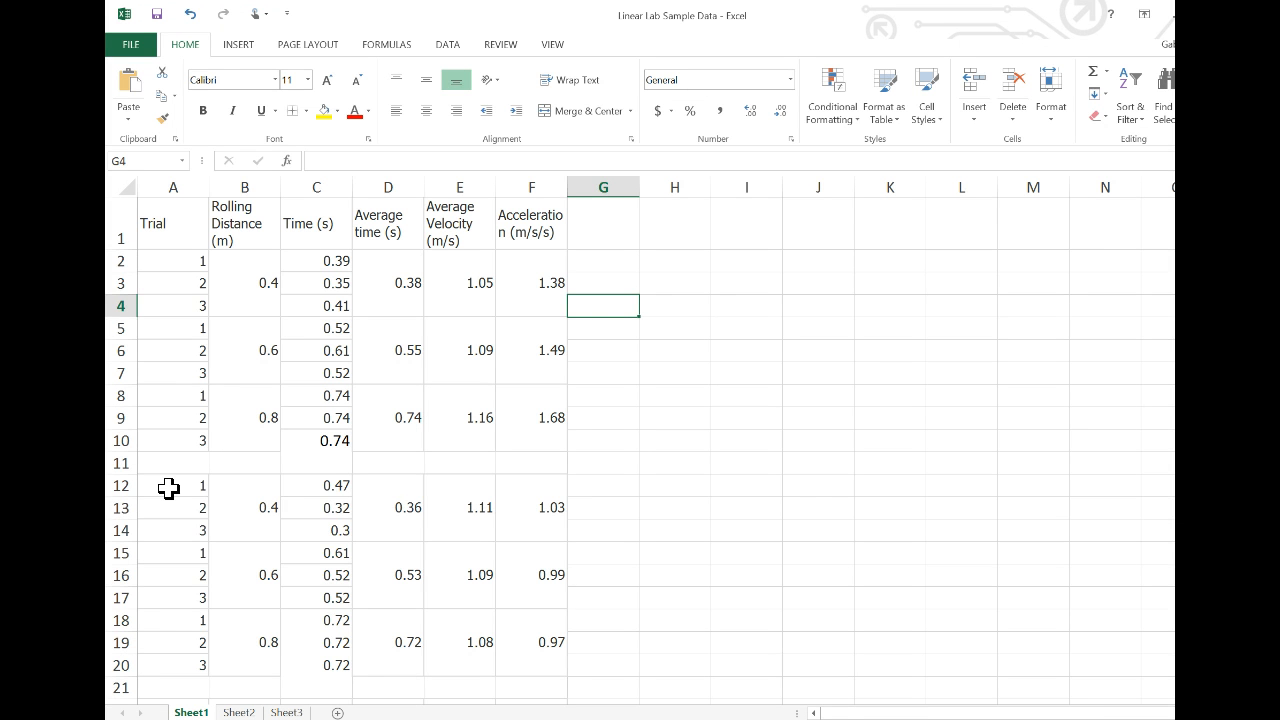
{"action": "left_click_drag", "start_coordinate": [169, 488], "coordinate": [543, 634]}
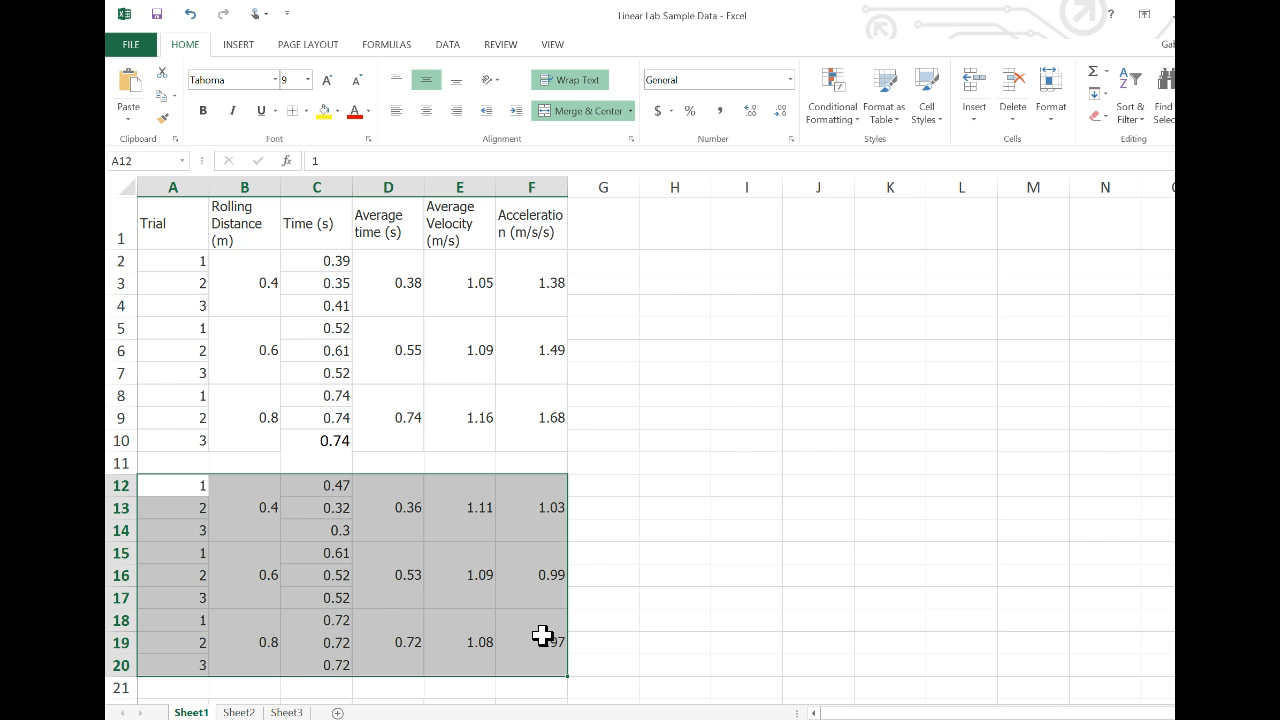
{"action": "scroll", "coordinate": [542, 636], "scroll_direction": "down", "scroll_amount": 2}
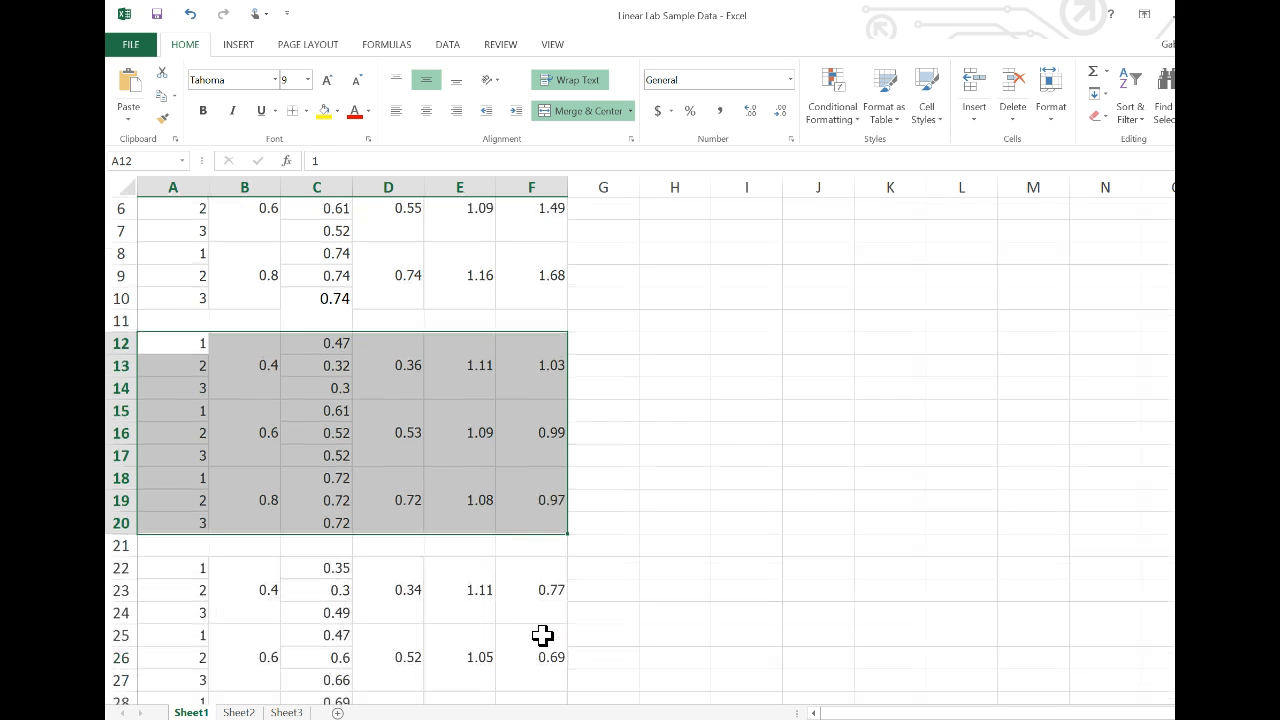
{"action": "scroll", "coordinate": [542, 636], "scroll_direction": "down", "scroll_amount": 3}
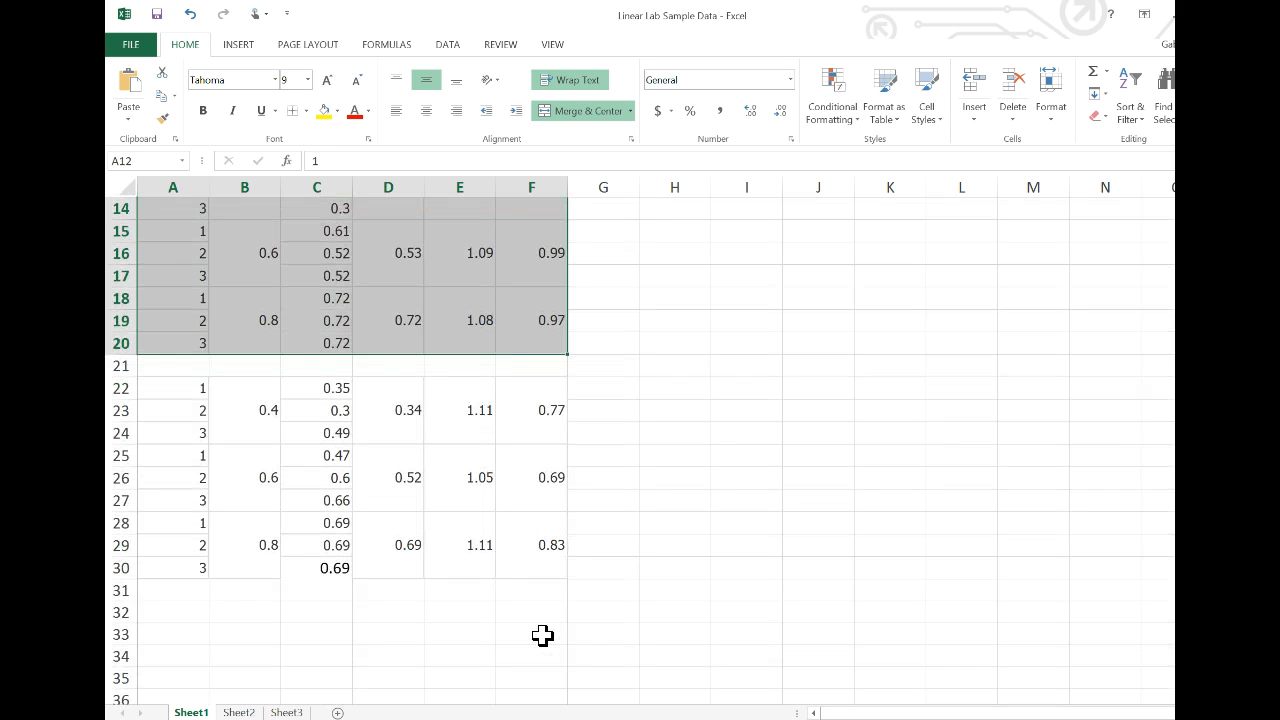
{"action": "scroll", "coordinate": [563, 623], "scroll_direction": "up", "scroll_amount": 1}
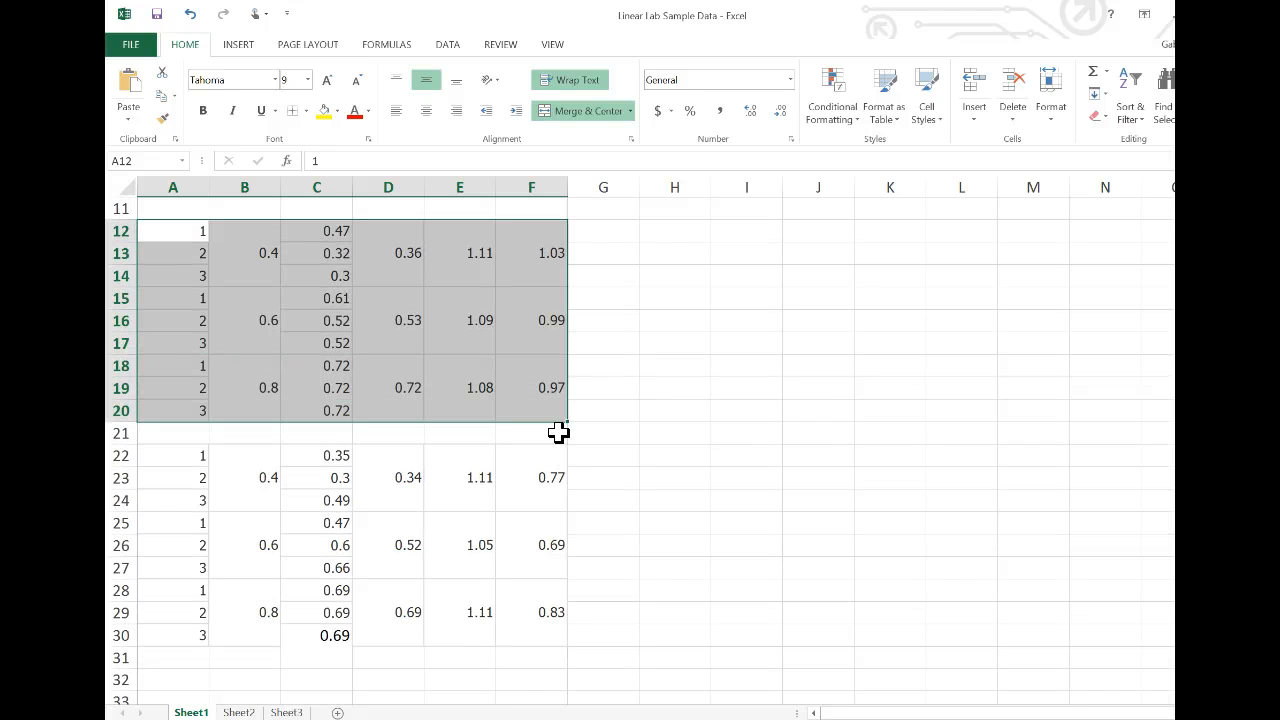
{"action": "scroll", "coordinate": [414, 237], "scroll_direction": "up", "scroll_amount": 2}
{"action": "scroll", "coordinate": [414, 237], "scroll_direction": "up", "scroll_amount": 2}
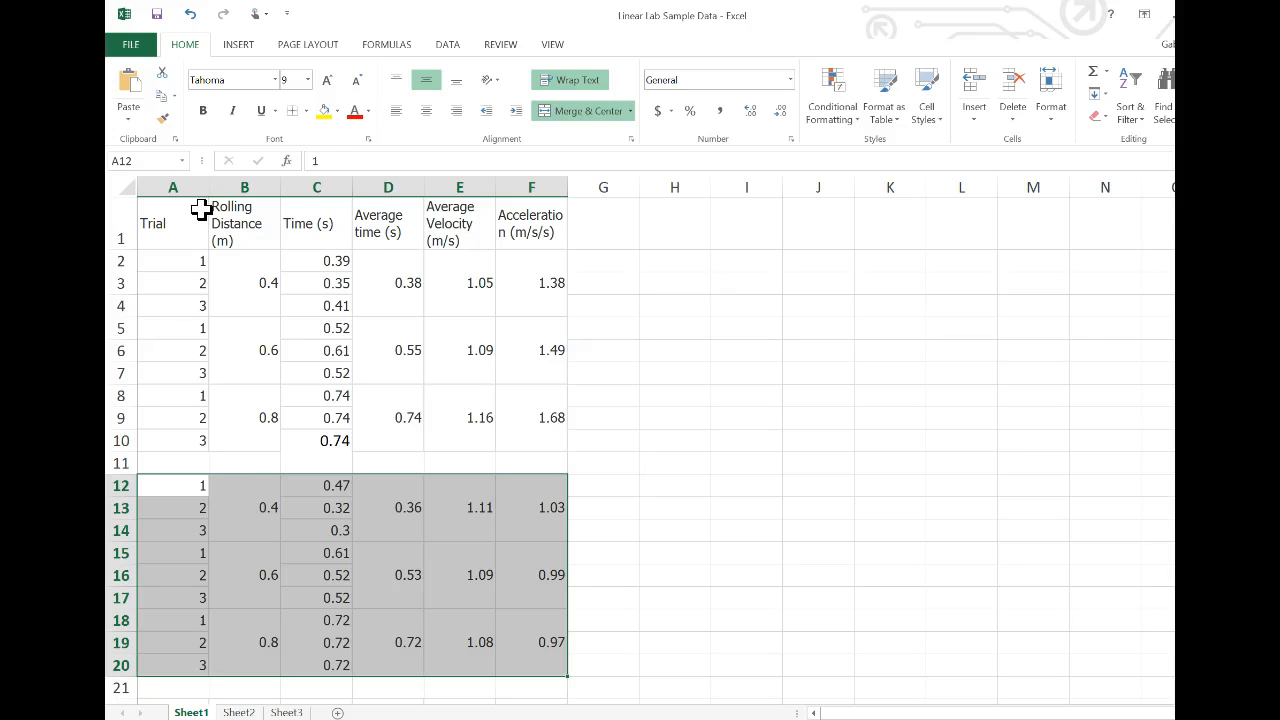
{"action": "left_click", "coordinate": [734, 261]}
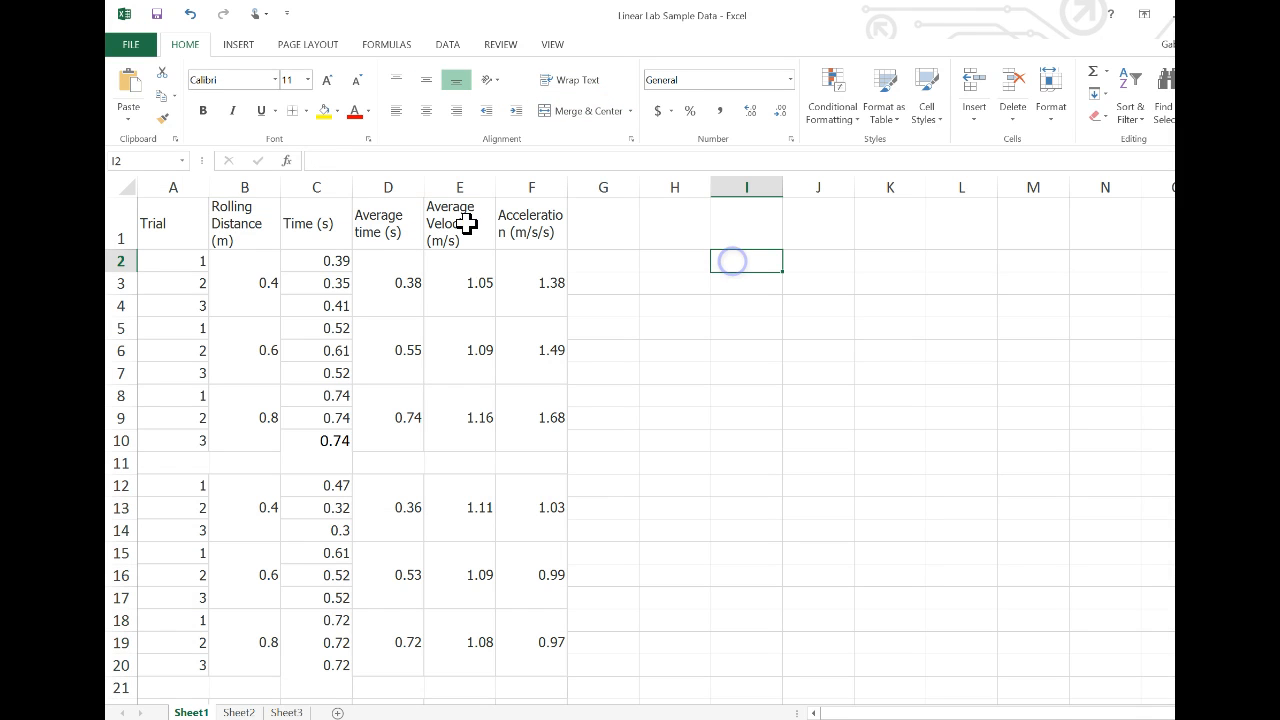
{"action": "left_click_drag", "start_coordinate": [386, 216], "coordinate": [366, 271]}
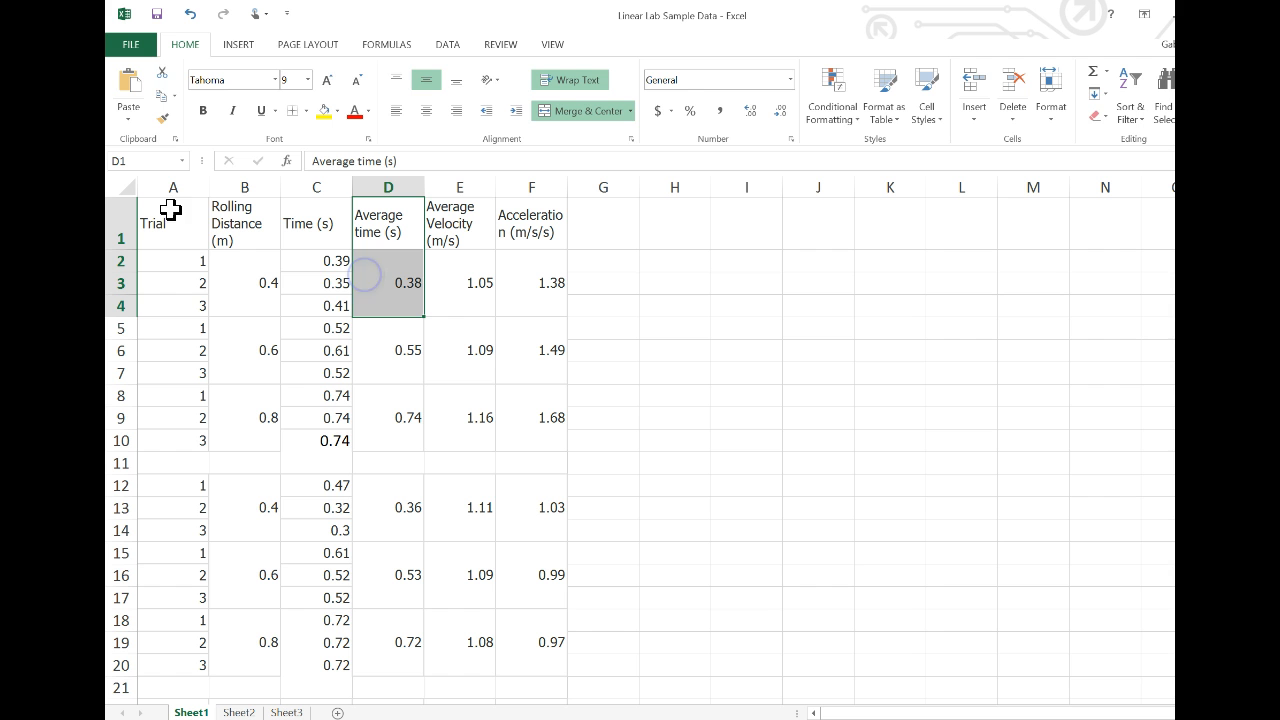
Step: Insert an XY scatter chart from the selected average time cells and place it beside the table over columns G to N
{"action": "left_click", "coordinate": [256, 47]}
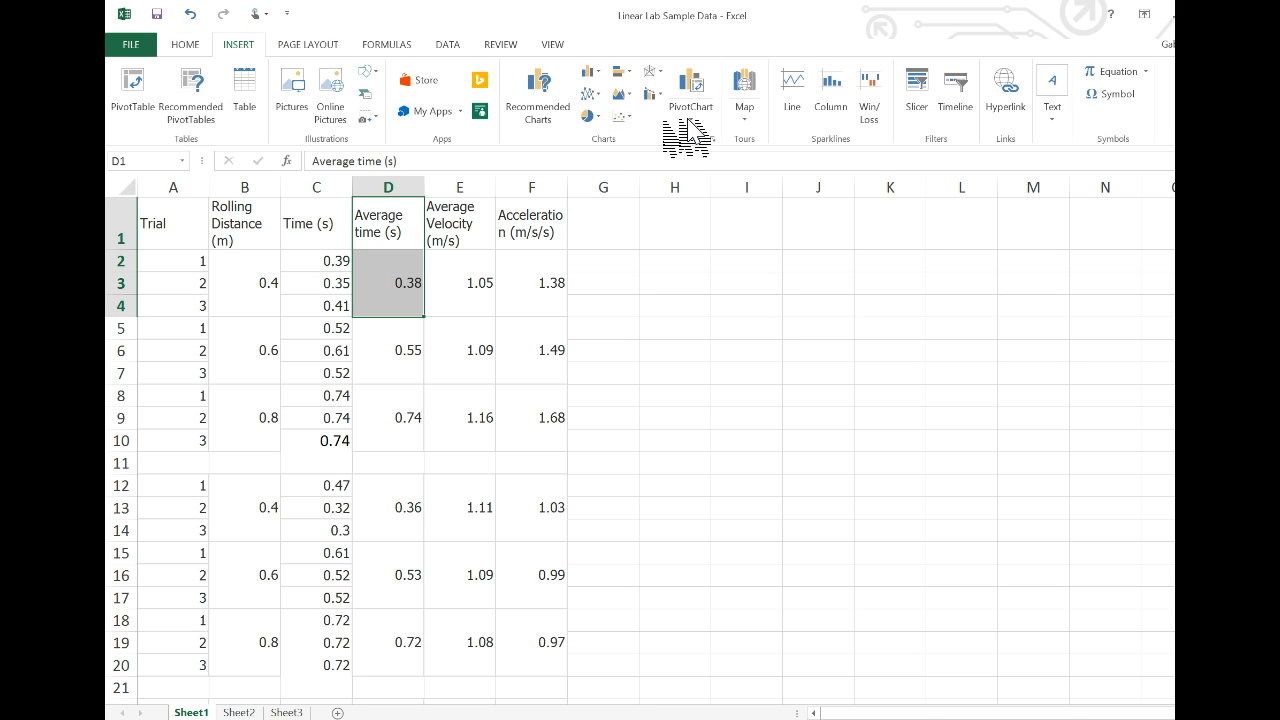
{"action": "left_click", "coordinate": [622, 116]}
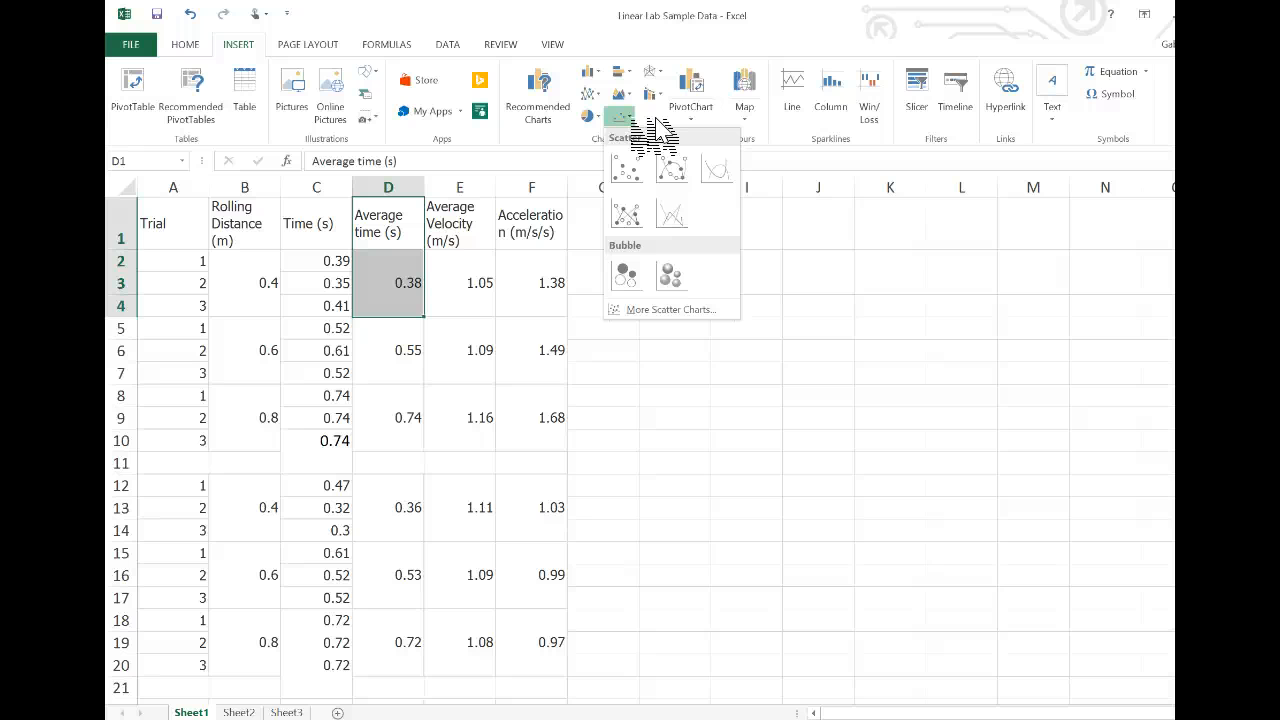
{"action": "left_click", "coordinate": [685, 176]}
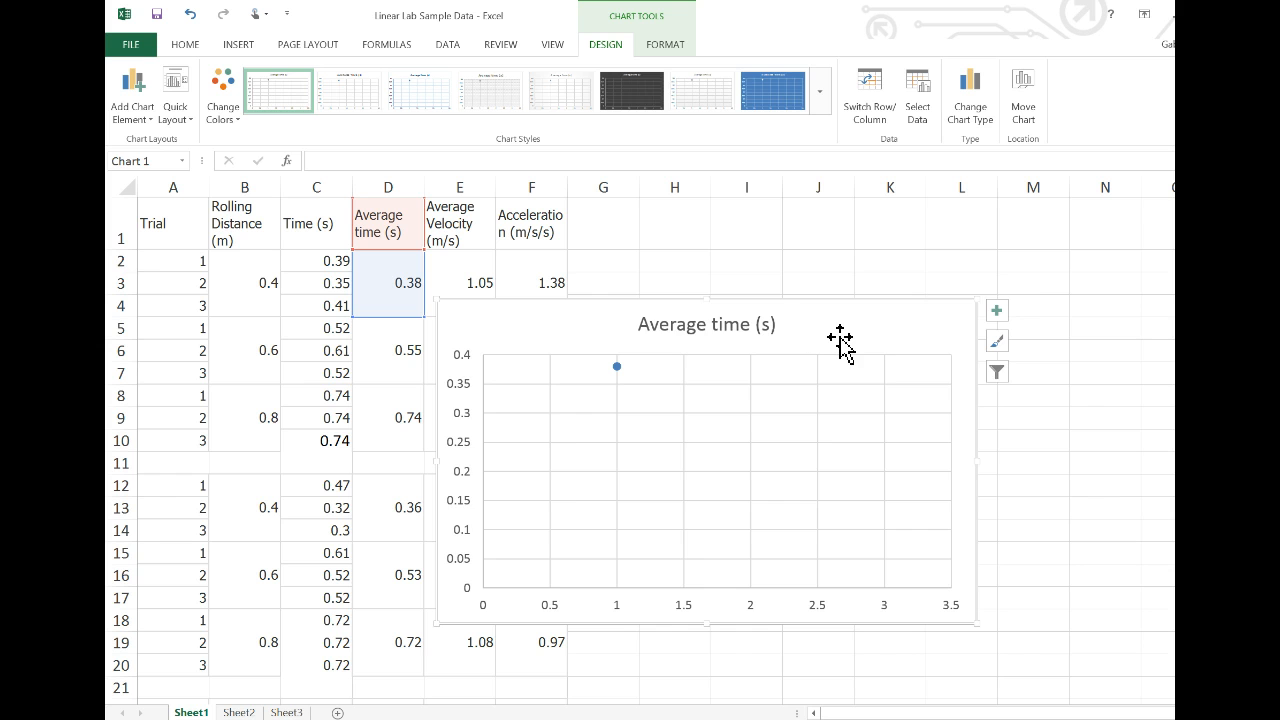
{"action": "left_click_drag", "start_coordinate": [840, 340], "coordinate": [987, 250]}
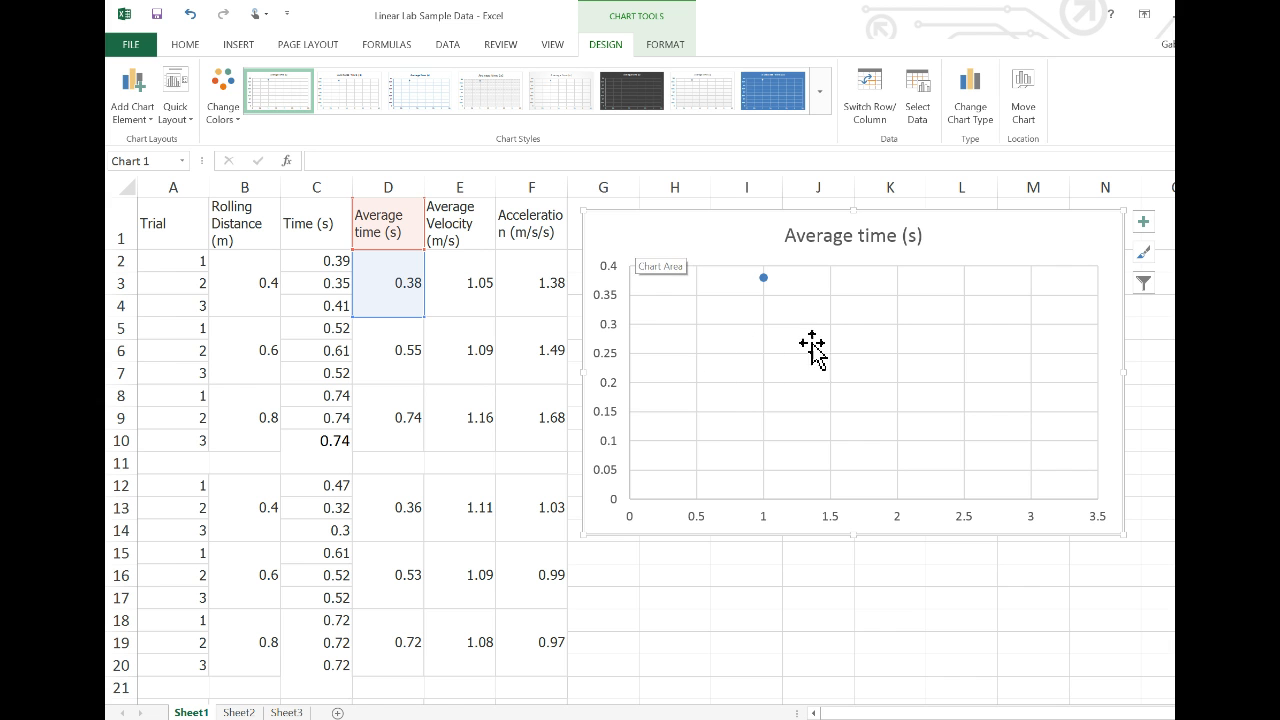
Step: Remove the default Average time (s) series from the scatter chart's data source
{"action": "right_click", "coordinate": [639, 245]}
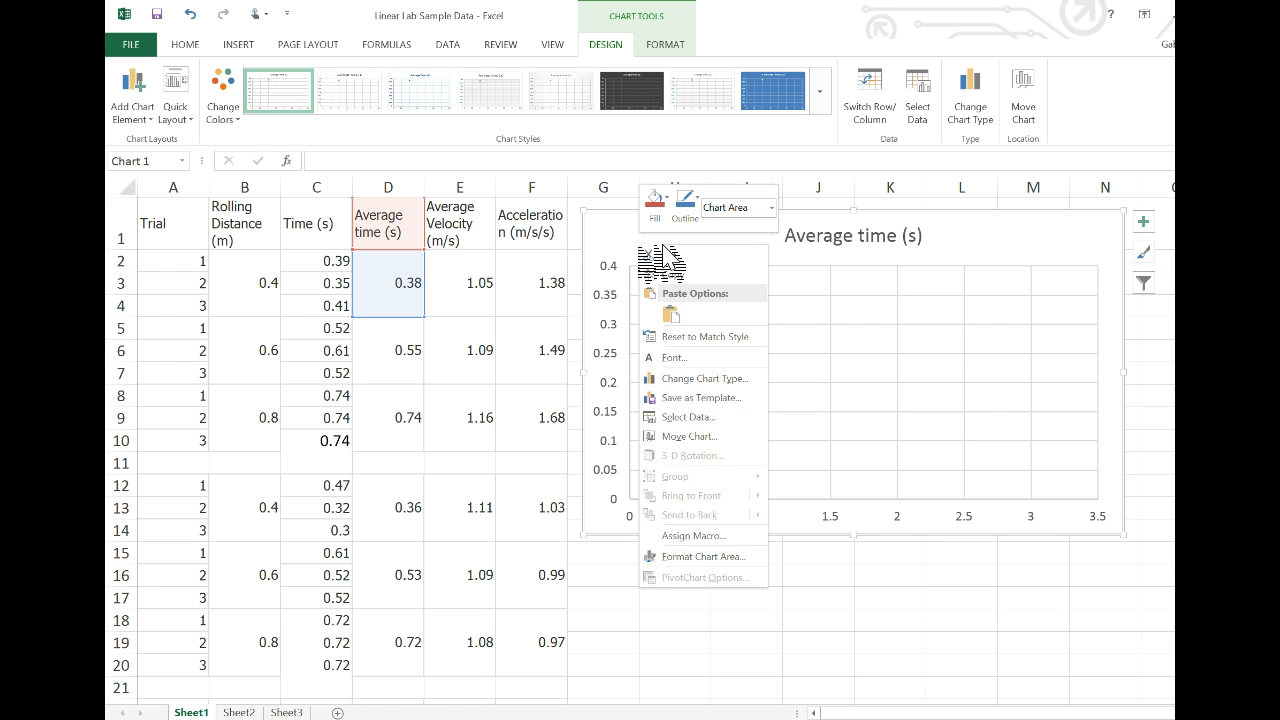
{"action": "left_click", "coordinate": [742, 420]}
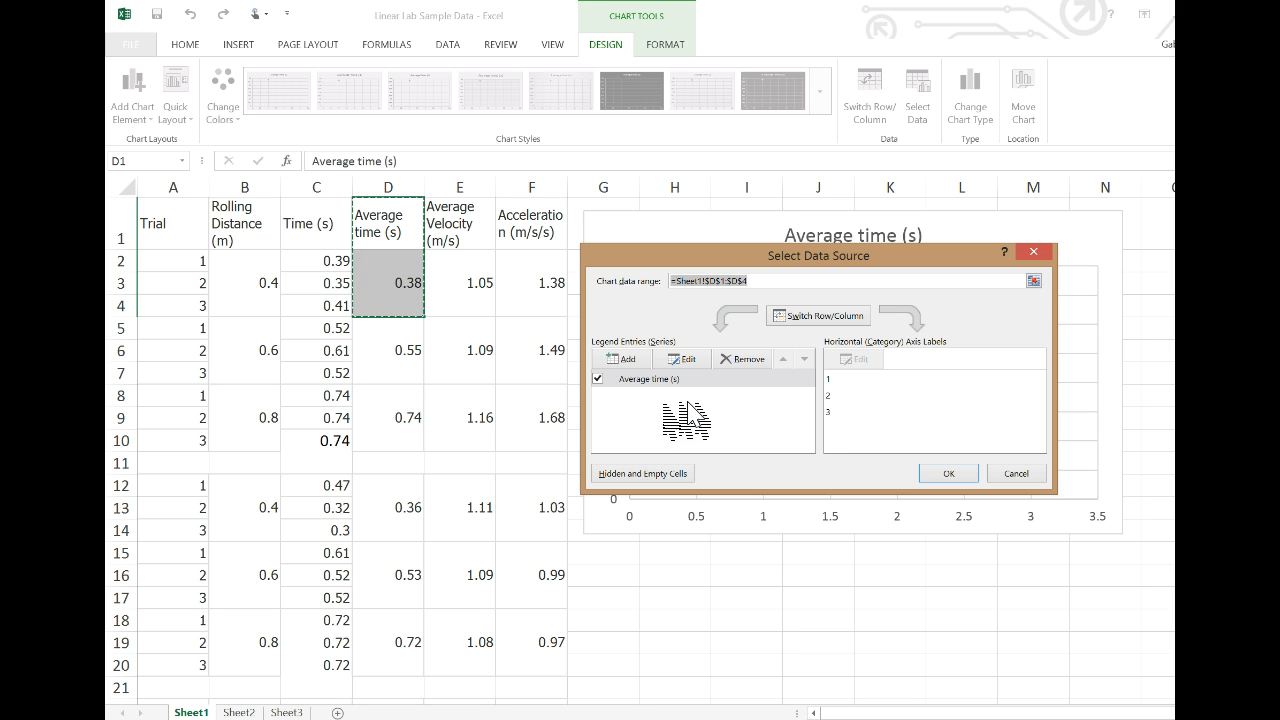
{"action": "left_click", "coordinate": [757, 359]}
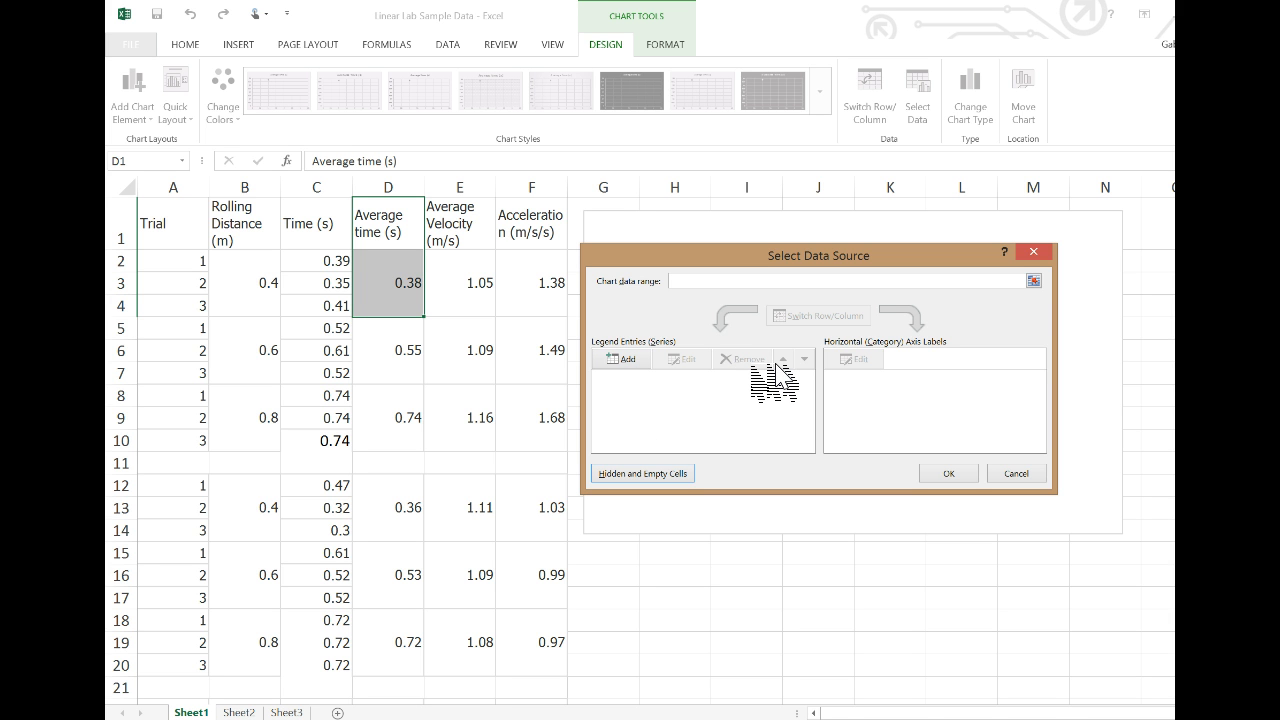
Step: Add a chart series named Ramp Height 0.4 m with the average times D2:D10 as its X values
{"action": "left_click", "coordinate": [647, 362]}
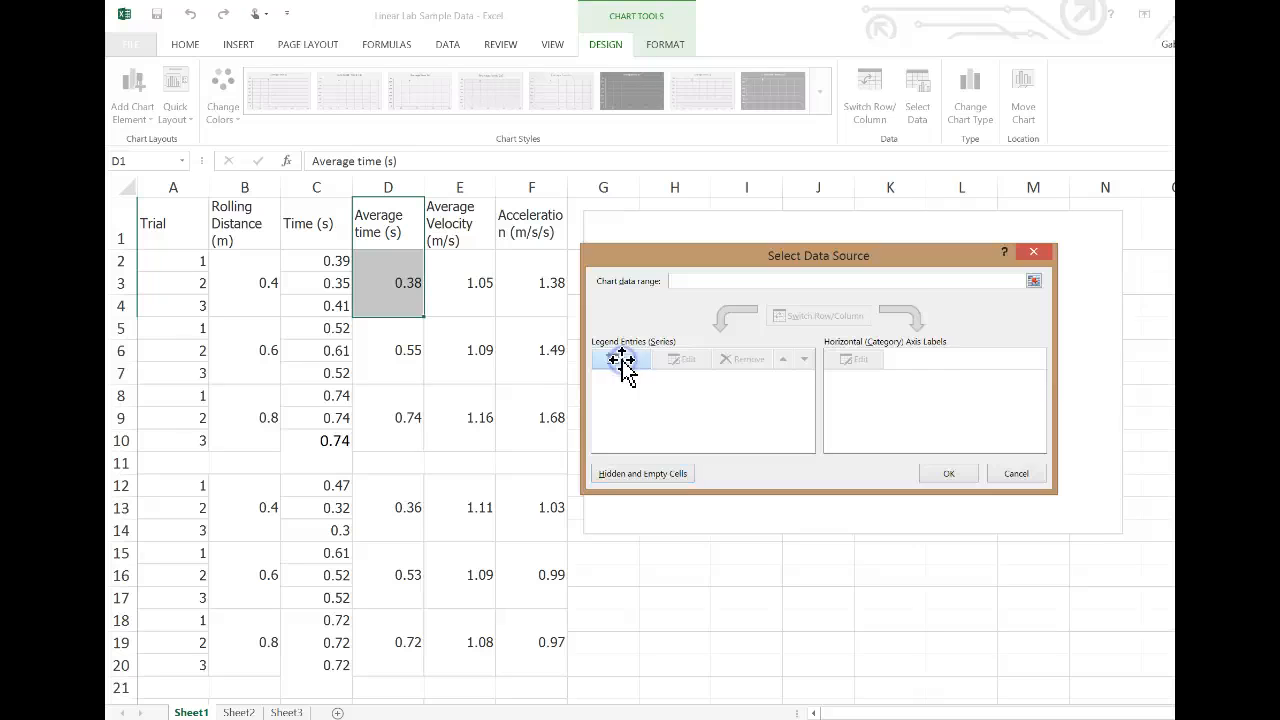
{"action": "left_click_drag", "start_coordinate": [843, 305], "coordinate": [818, 257]}
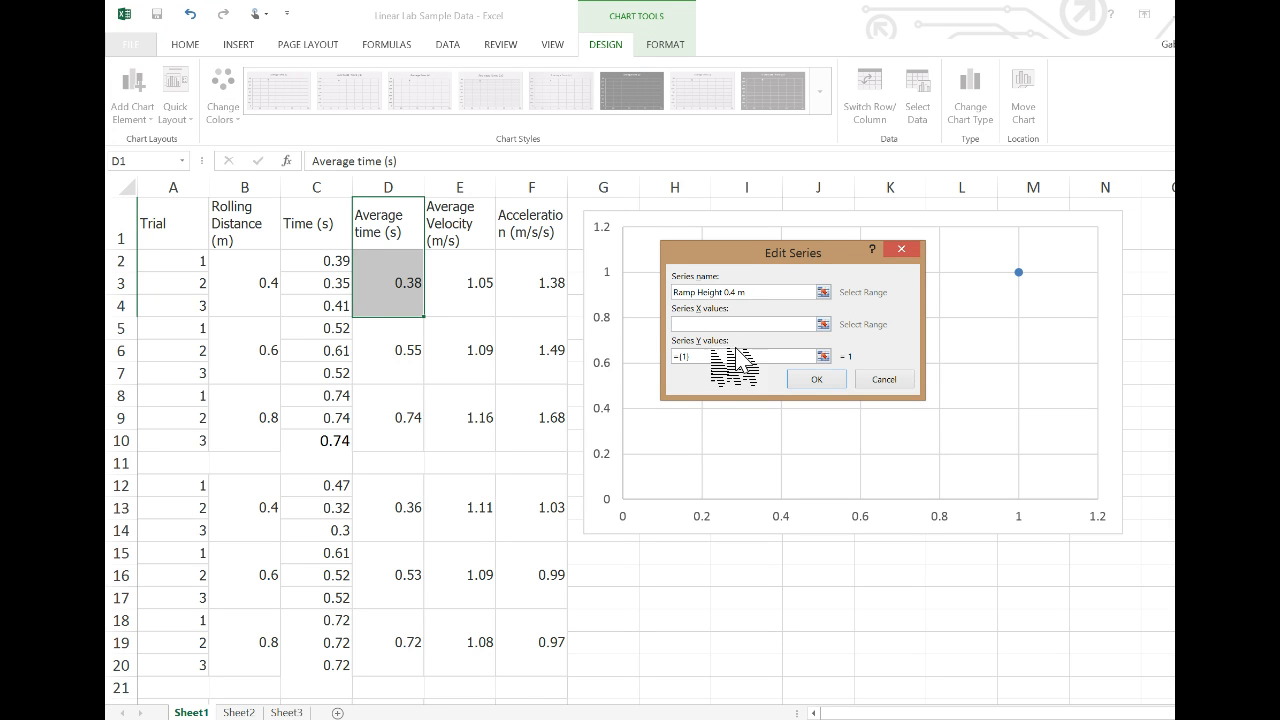
{"action": "left_click", "coordinate": [822, 325]}
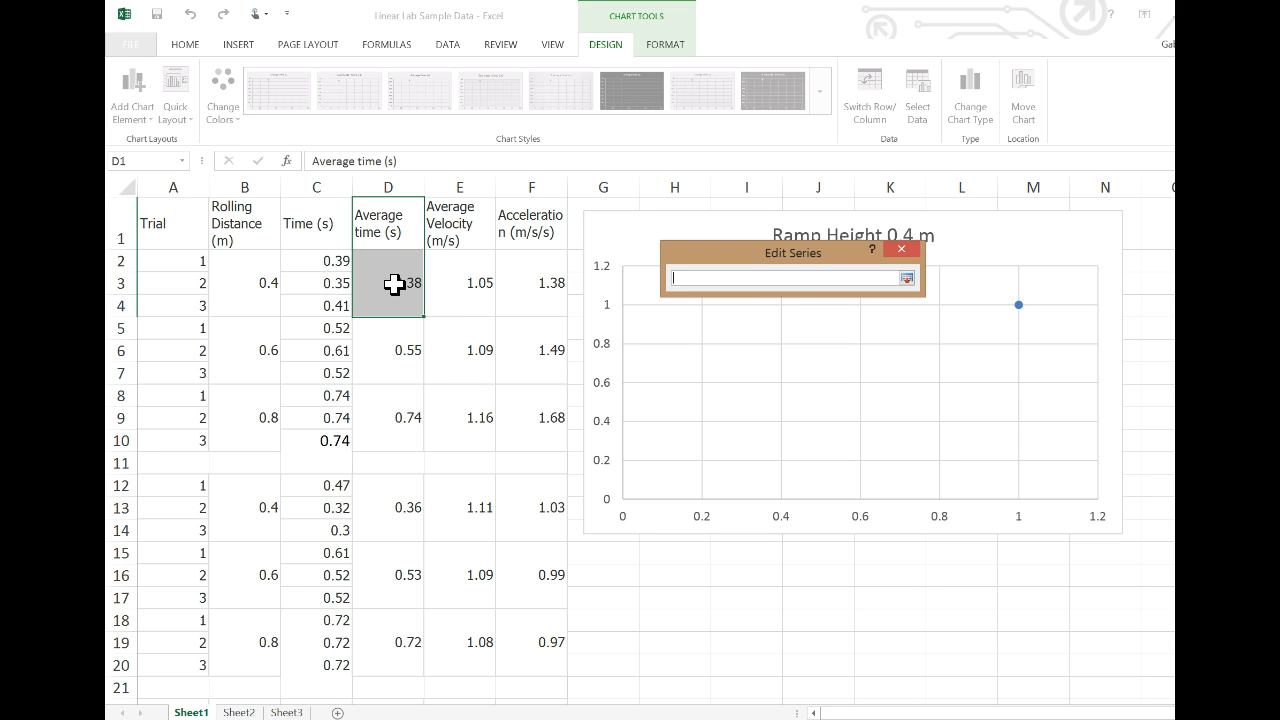
{"action": "left_click_drag", "start_coordinate": [394, 283], "coordinate": [397, 414]}
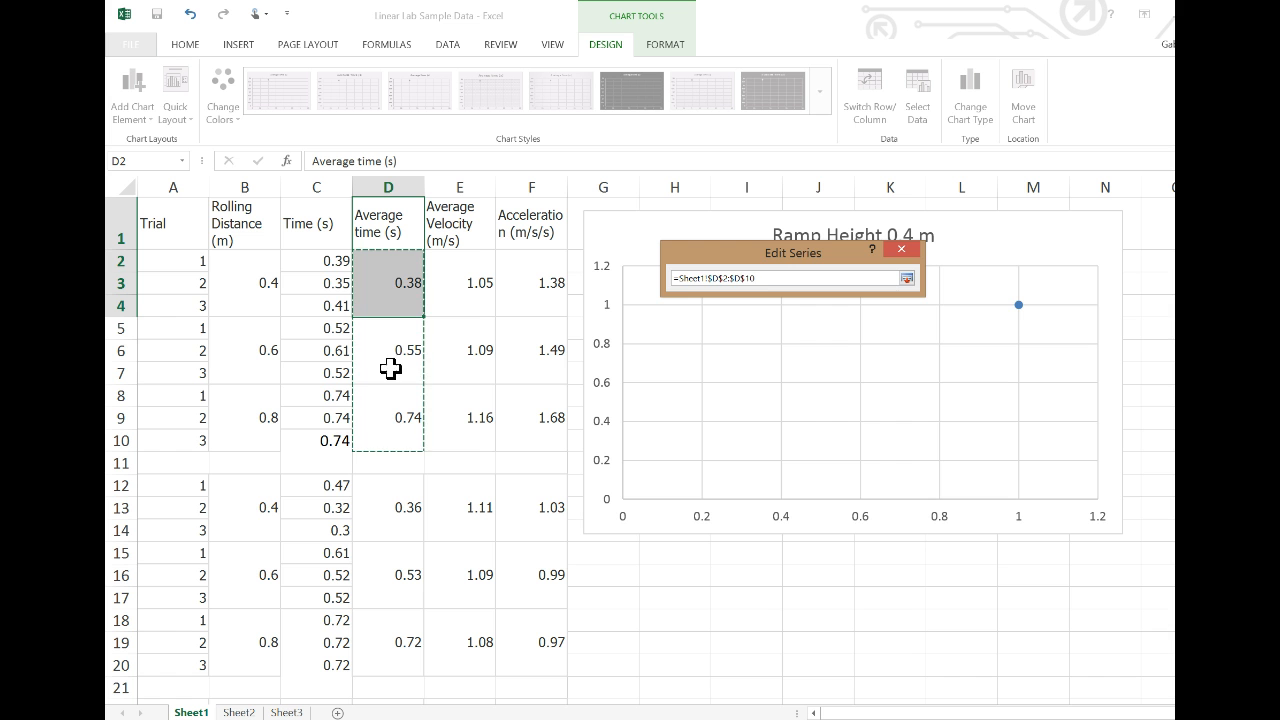
{"action": "key", "text": "Return"}
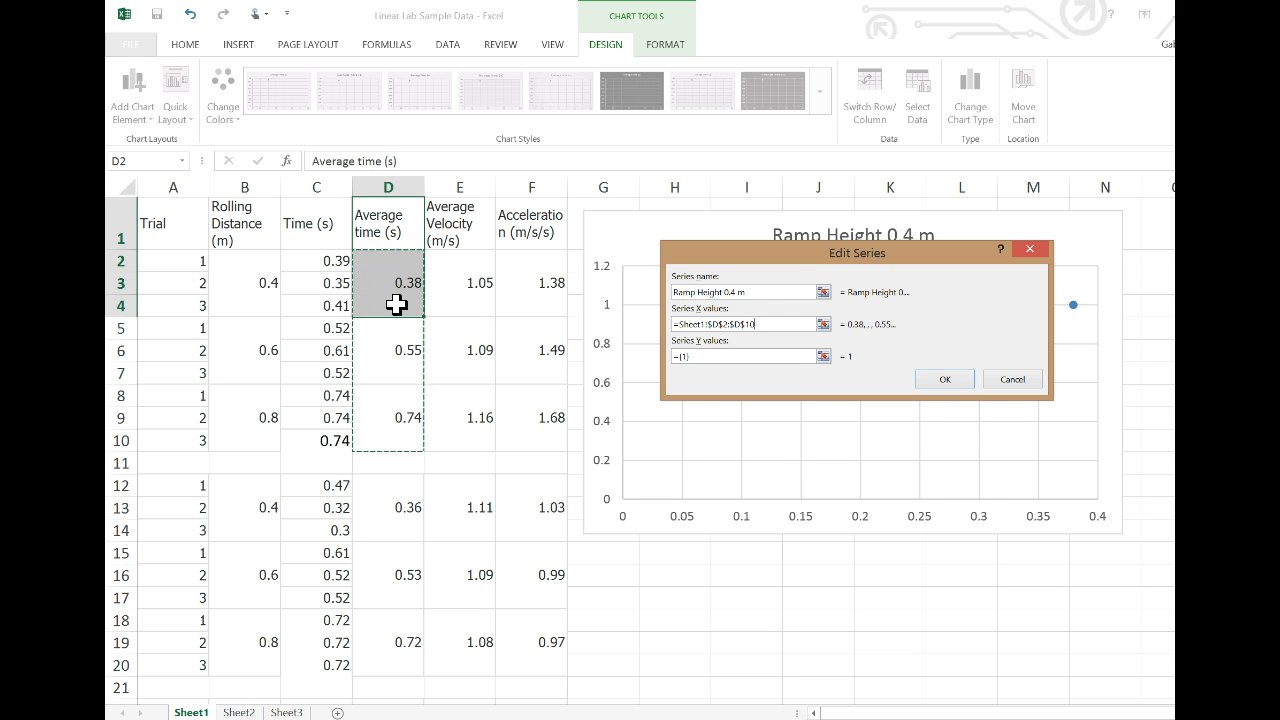
Step: Set the Ramp Height 0.4 m series' Y values to the rolling distances B2:B10 and accept the series
{"action": "left_click", "coordinate": [822, 356]}
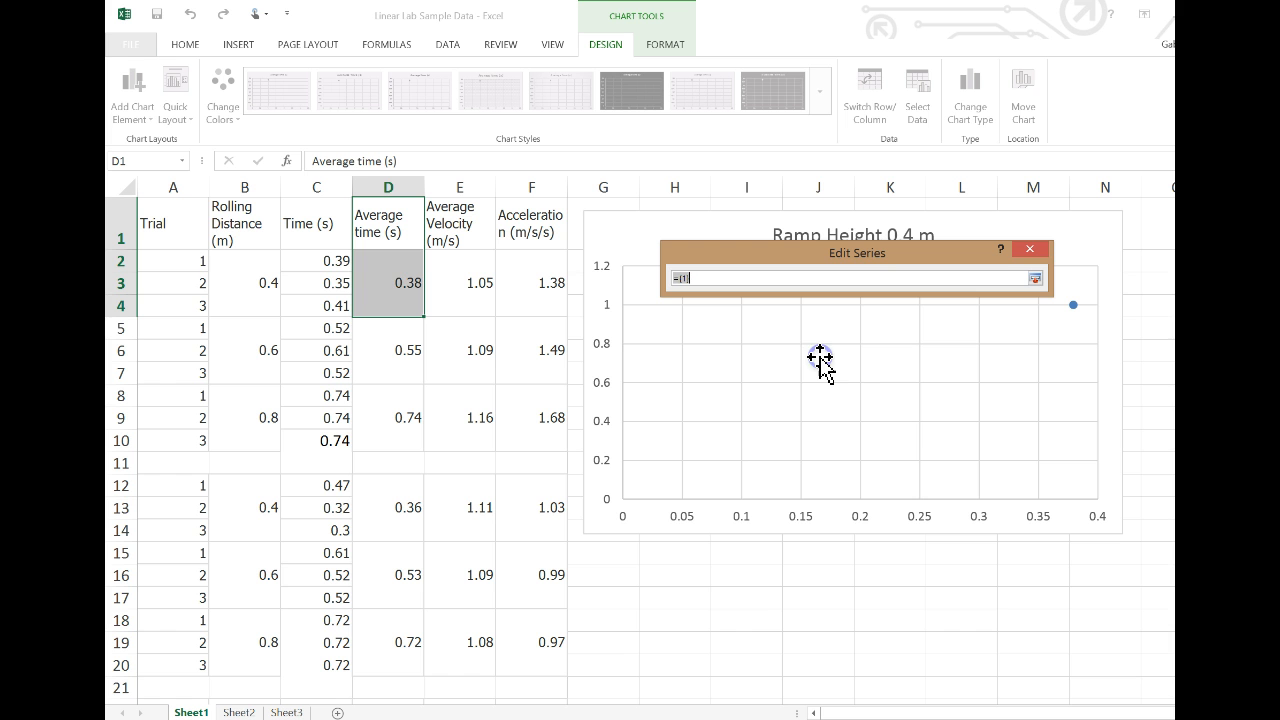
{"action": "left_click", "coordinate": [244, 263]}
{"action": "left_click_drag", "start_coordinate": [244, 263], "coordinate": [248, 419]}
{"action": "left_click", "coordinate": [248, 419]}
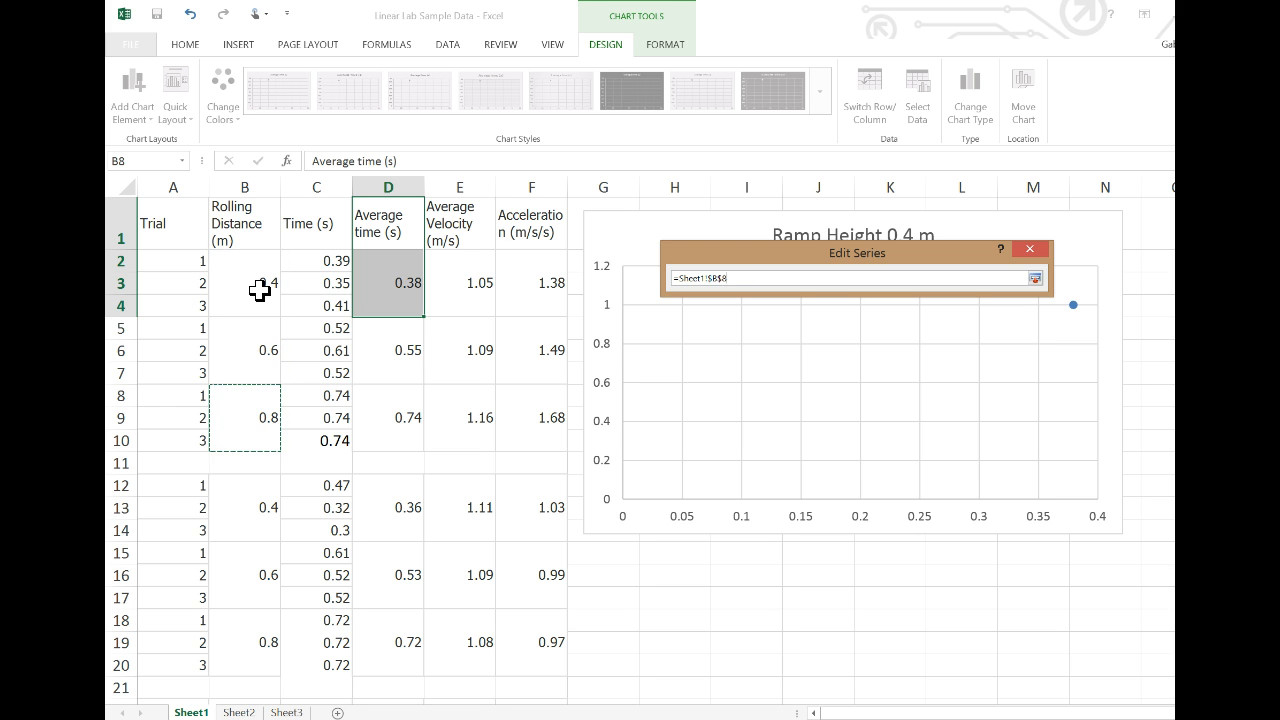
{"action": "left_click_drag", "start_coordinate": [263, 289], "coordinate": [260, 405]}
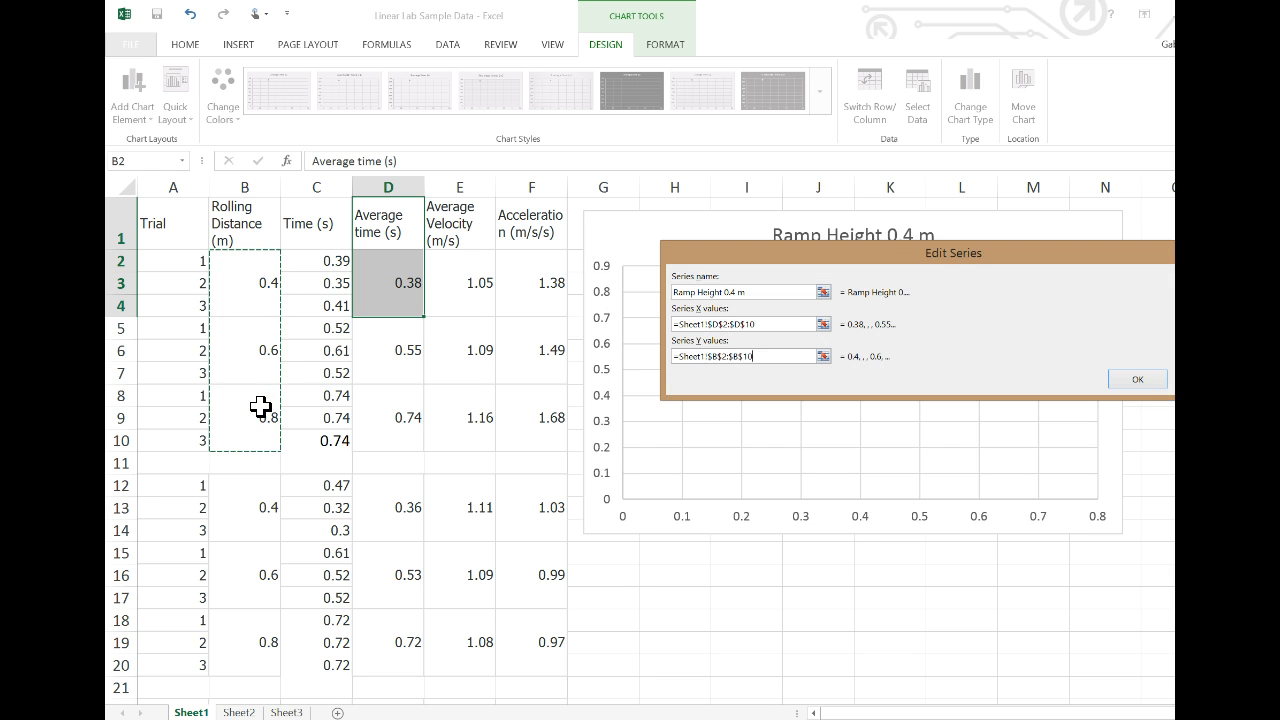
{"action": "key", "text": "Return"}
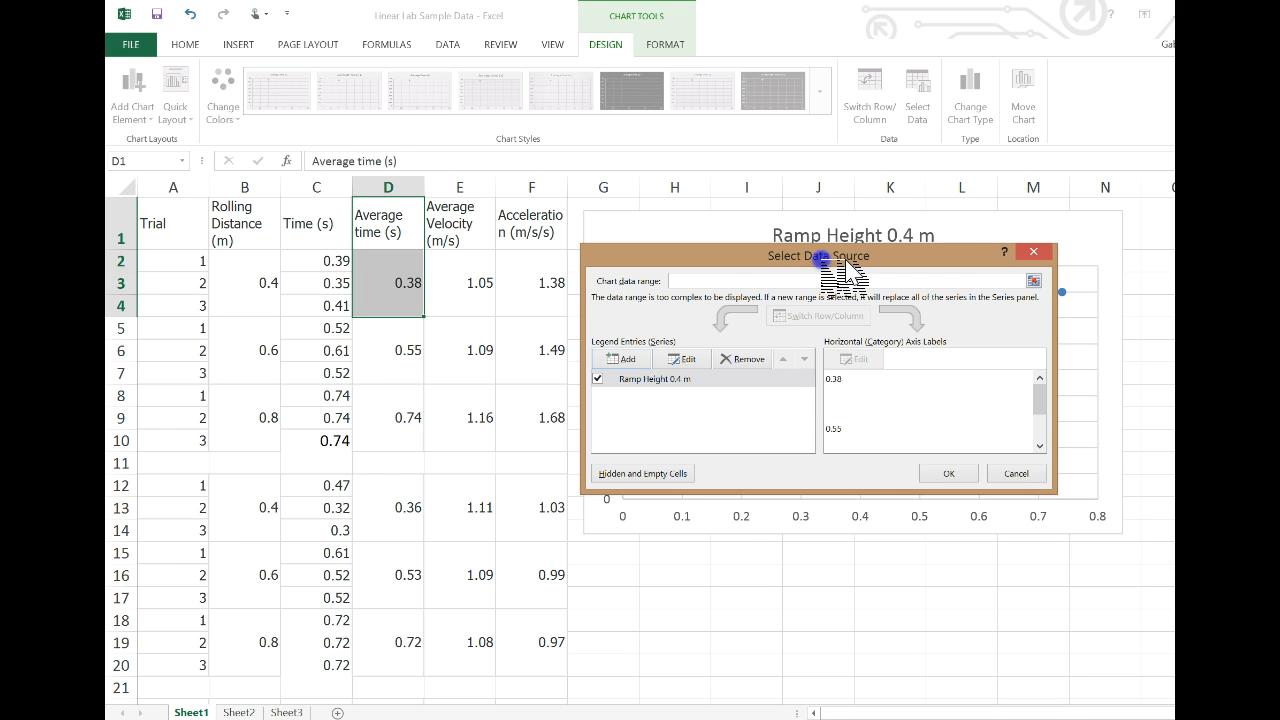
Step: Add a second series named Ramp Height 0.6 m with the average times D12:D20 as its X values
{"action": "left_click_drag", "start_coordinate": [820, 257], "coordinate": [889, 243]}
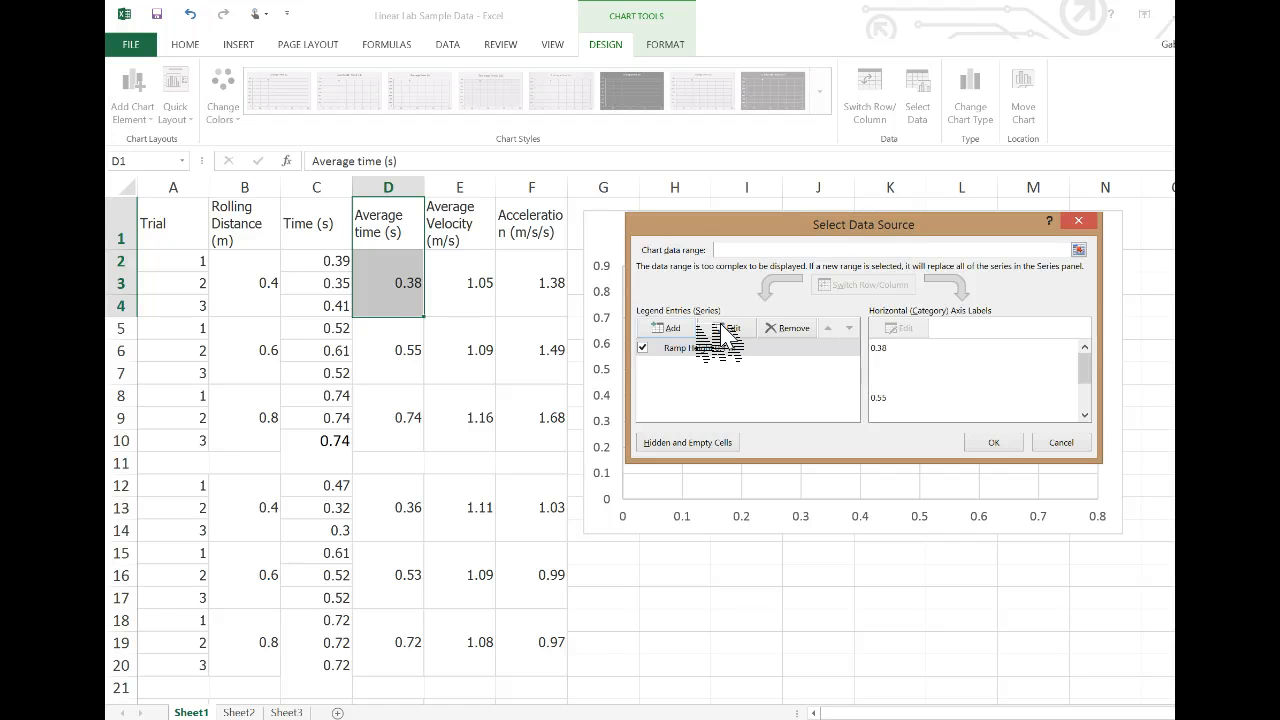
{"action": "left_click", "coordinate": [664, 328]}
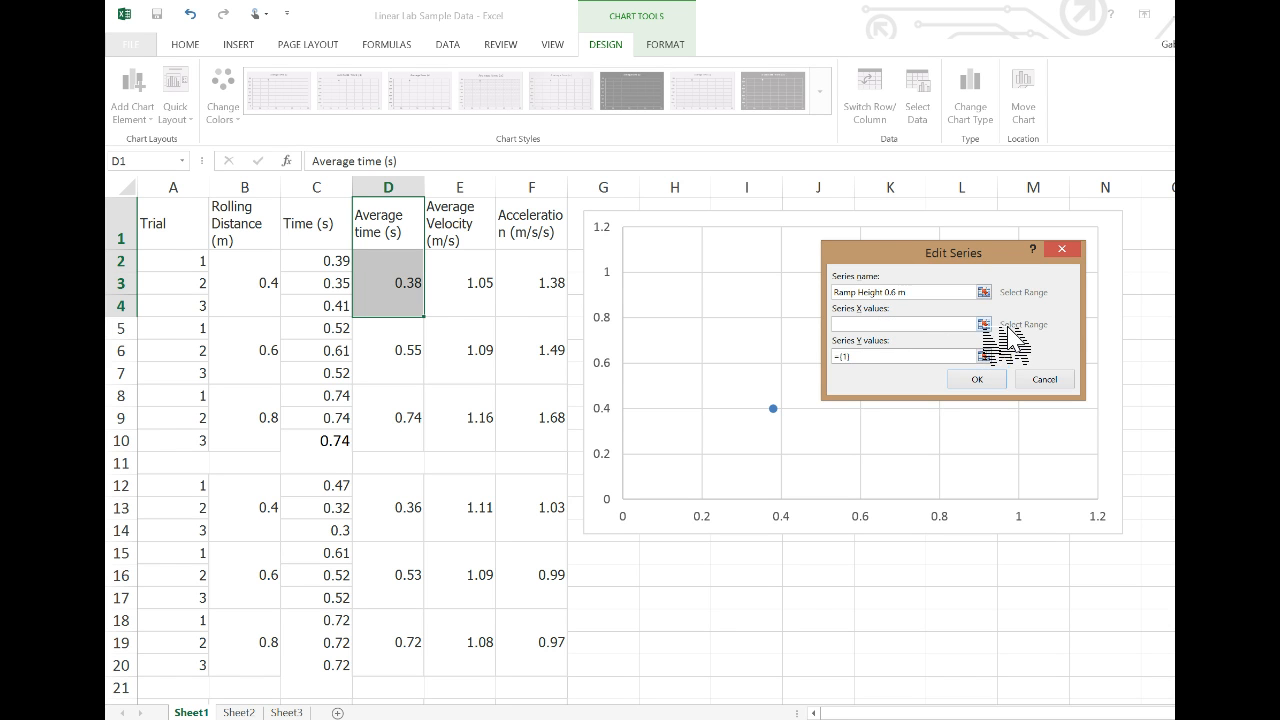
{"action": "left_click", "coordinate": [984, 324]}
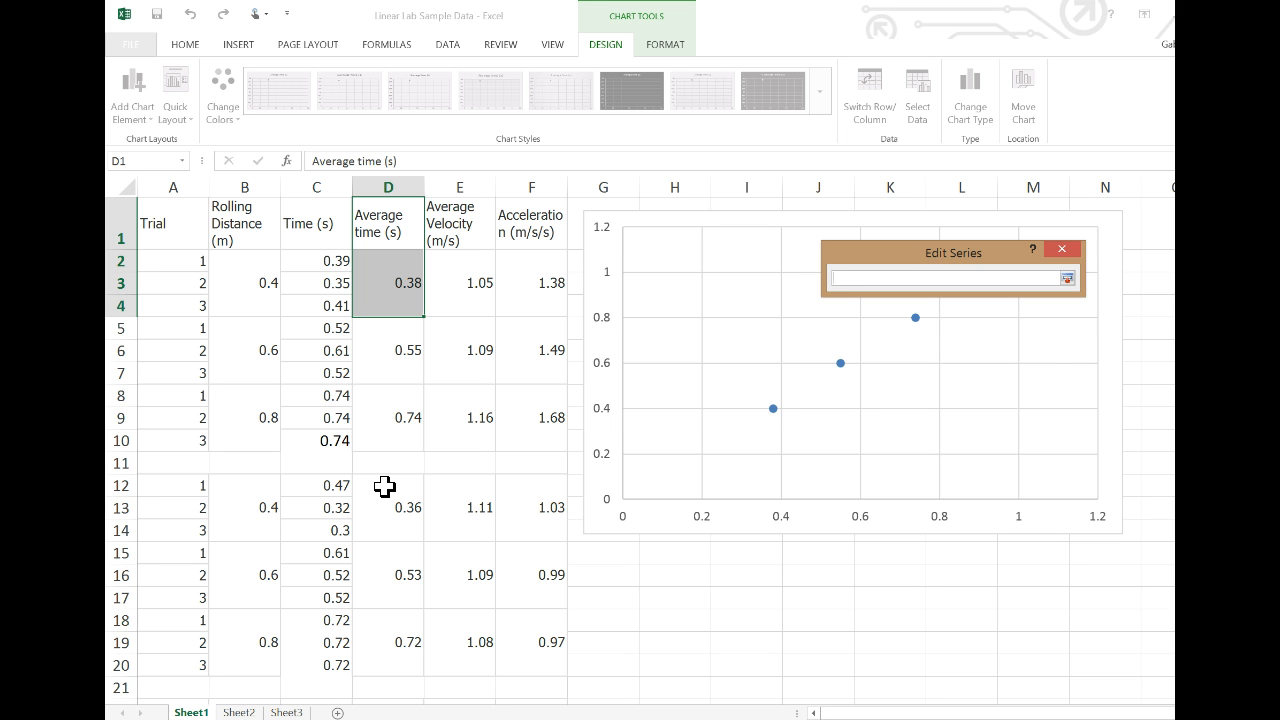
{"action": "left_click_drag", "start_coordinate": [384, 486], "coordinate": [393, 636]}
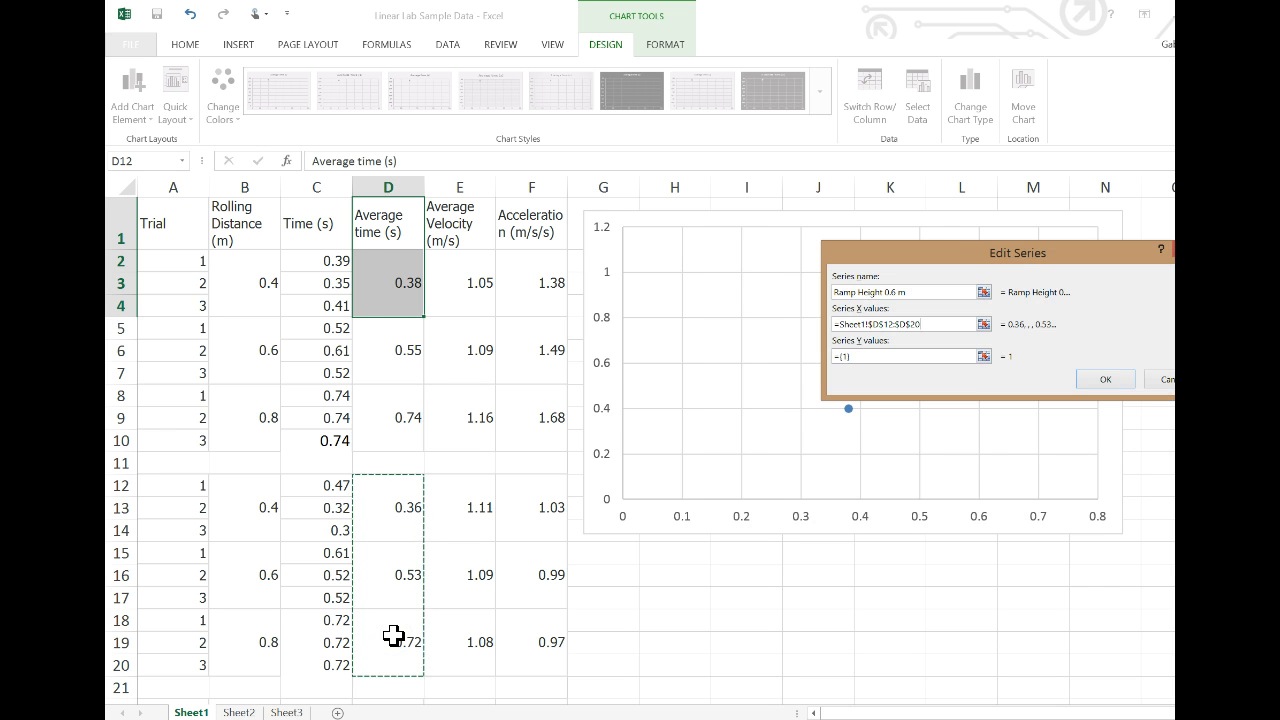
Step: Set the Ramp Height 0.6 m series' Y values to the rolling distances B12:B20 and accept the series
{"action": "left_click", "coordinate": [986, 357]}
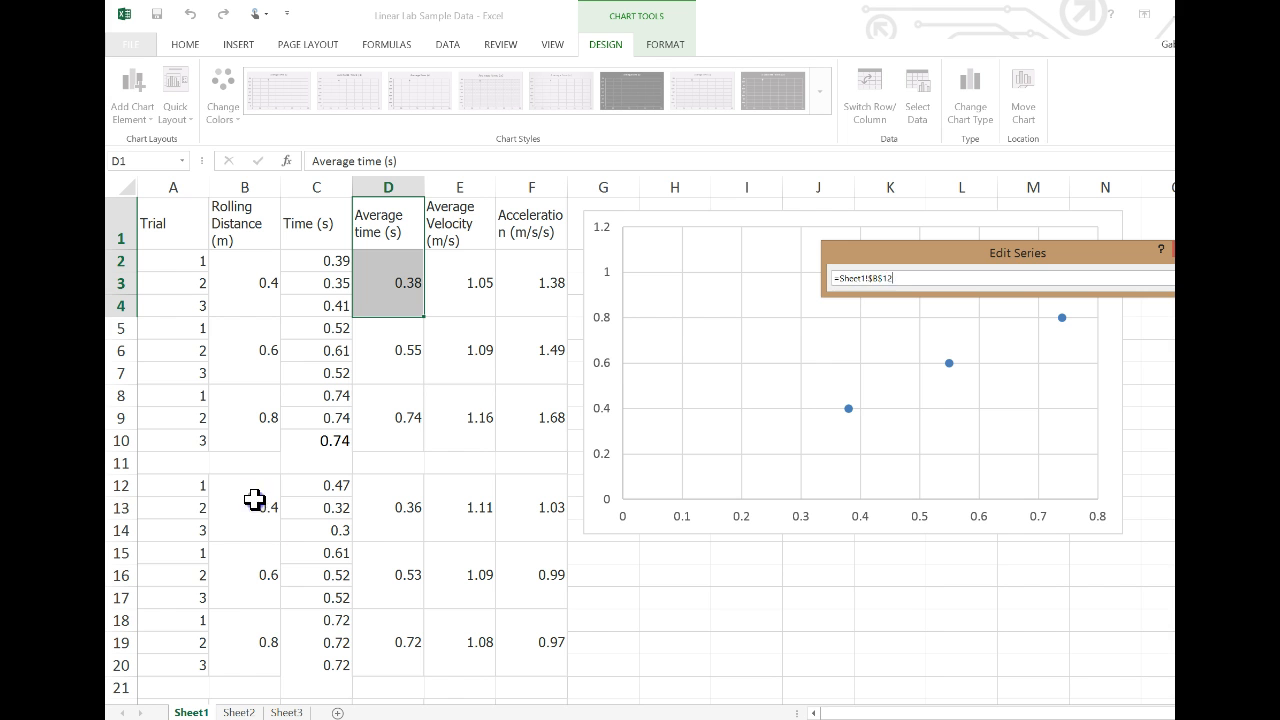
{"action": "left_click_drag", "start_coordinate": [254, 500], "coordinate": [231, 663]}
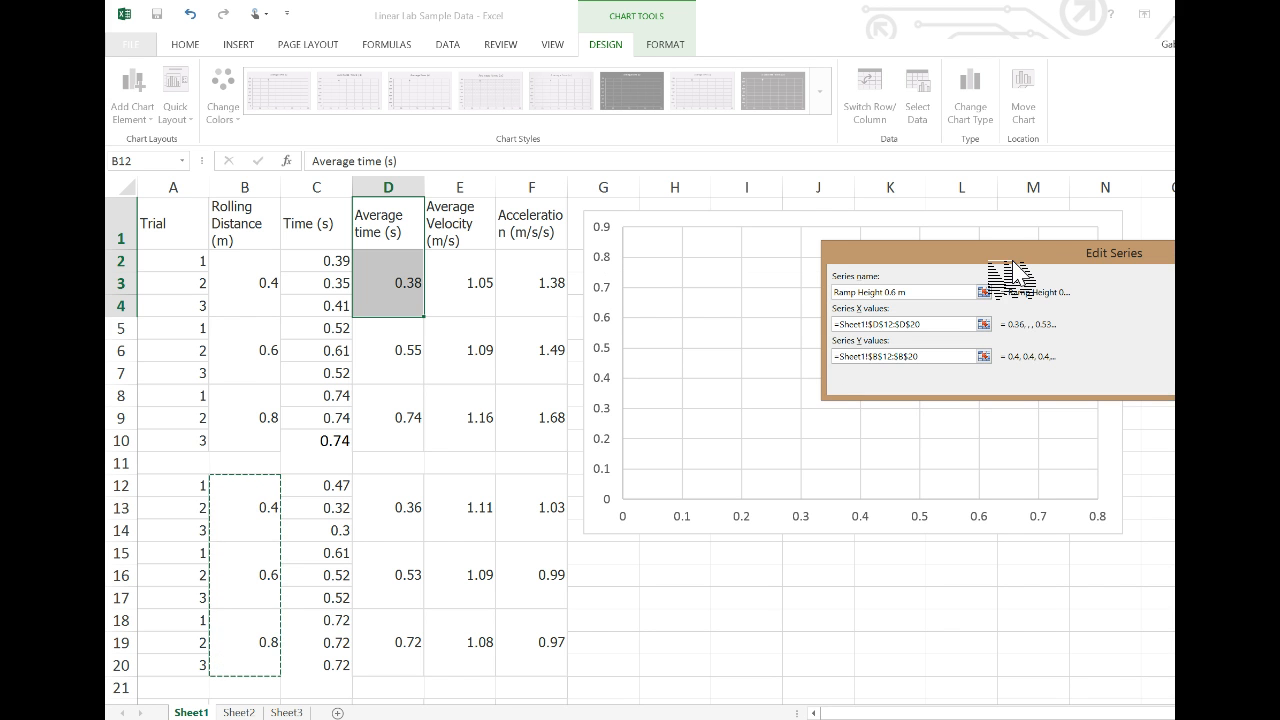
{"action": "left_click_drag", "start_coordinate": [1100, 257], "coordinate": [727, 247]}
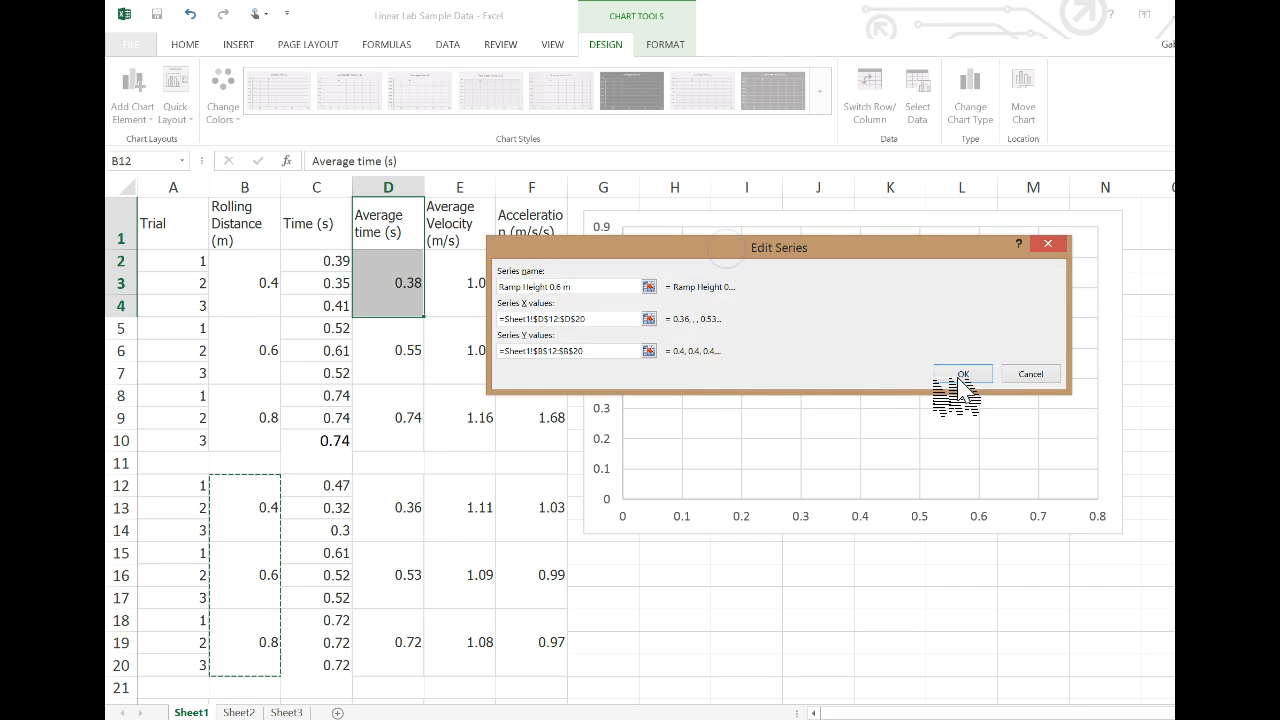
{"action": "left_click", "coordinate": [960, 376]}
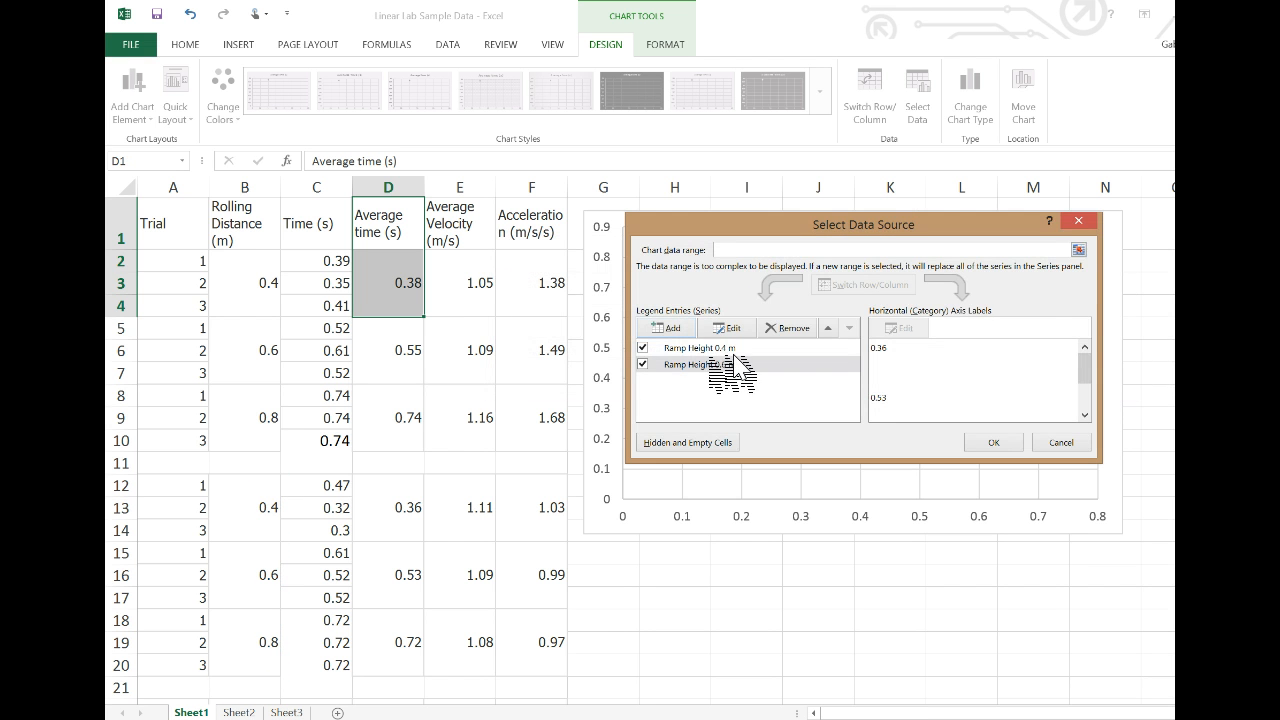
Step: Add a third series named Ramp Height 0.8 m with the average times D22:D30 as its X values
{"action": "left_click", "coordinate": [689, 333]}
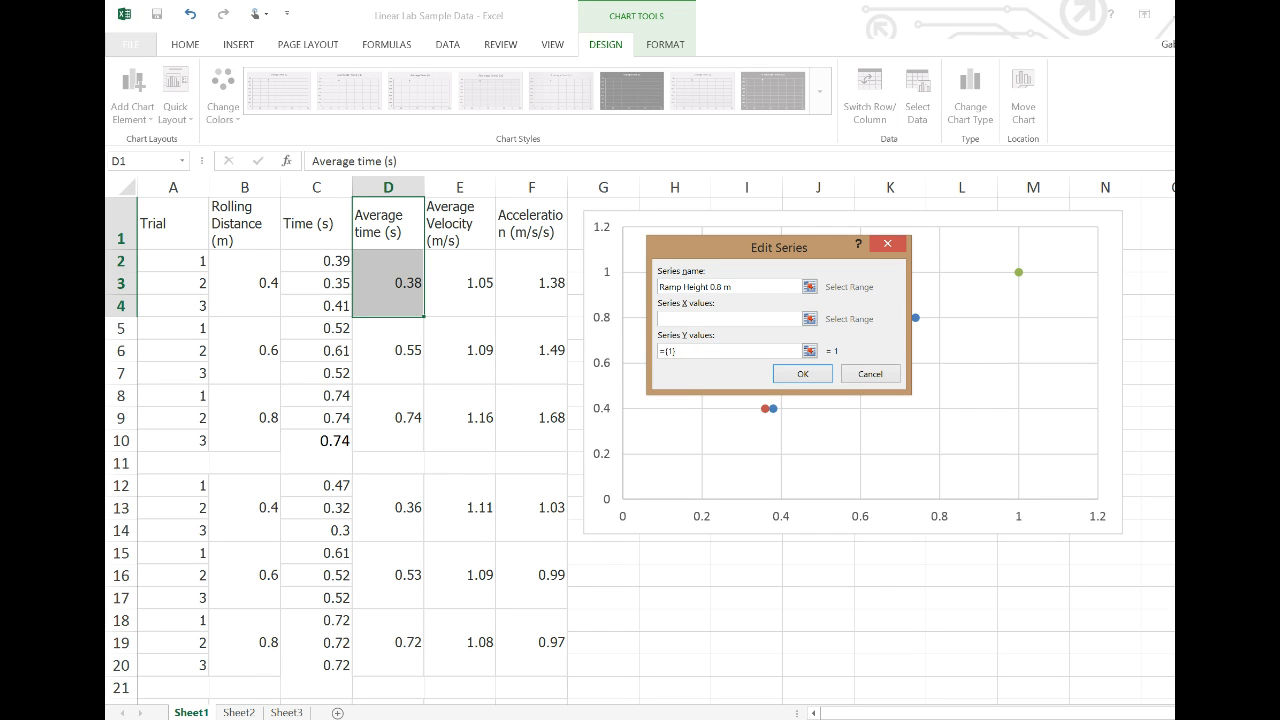
{"action": "scroll", "coordinate": [340, 450], "scroll_direction": "down", "scroll_amount": 3}
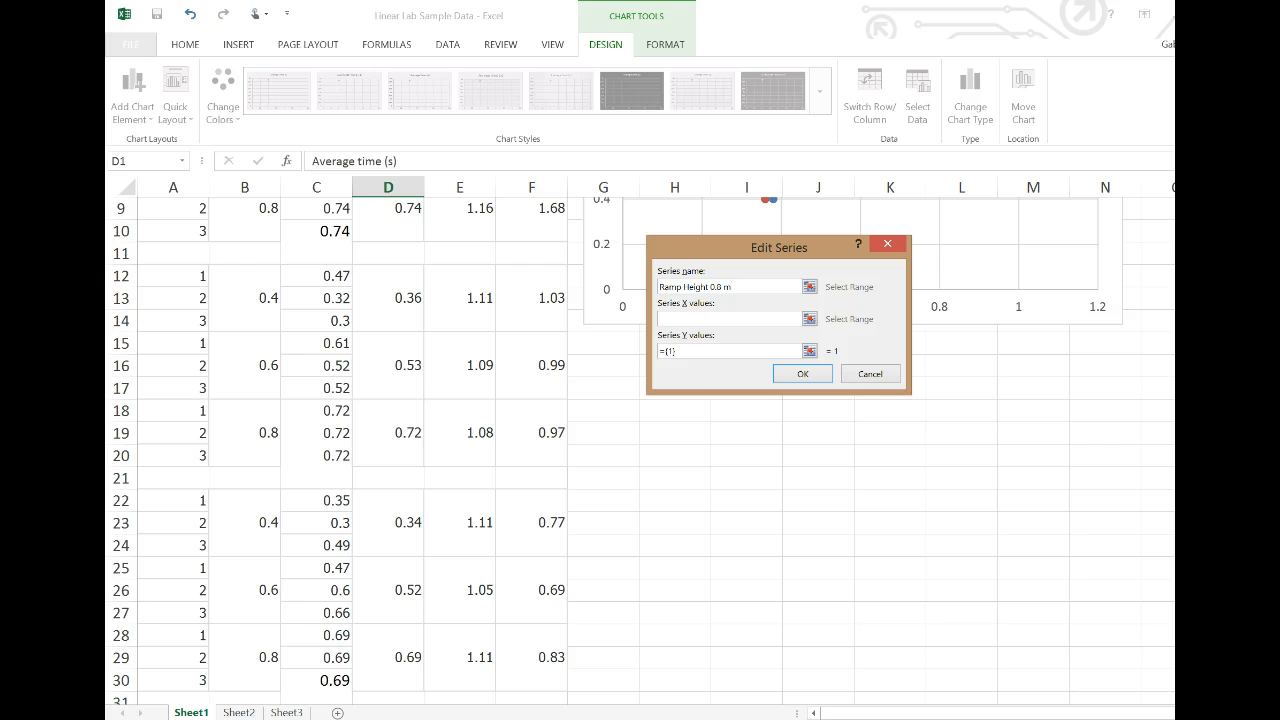
{"action": "left_click", "coordinate": [809, 318]}
{"action": "left_click_drag", "start_coordinate": [393, 508], "coordinate": [404, 657]}
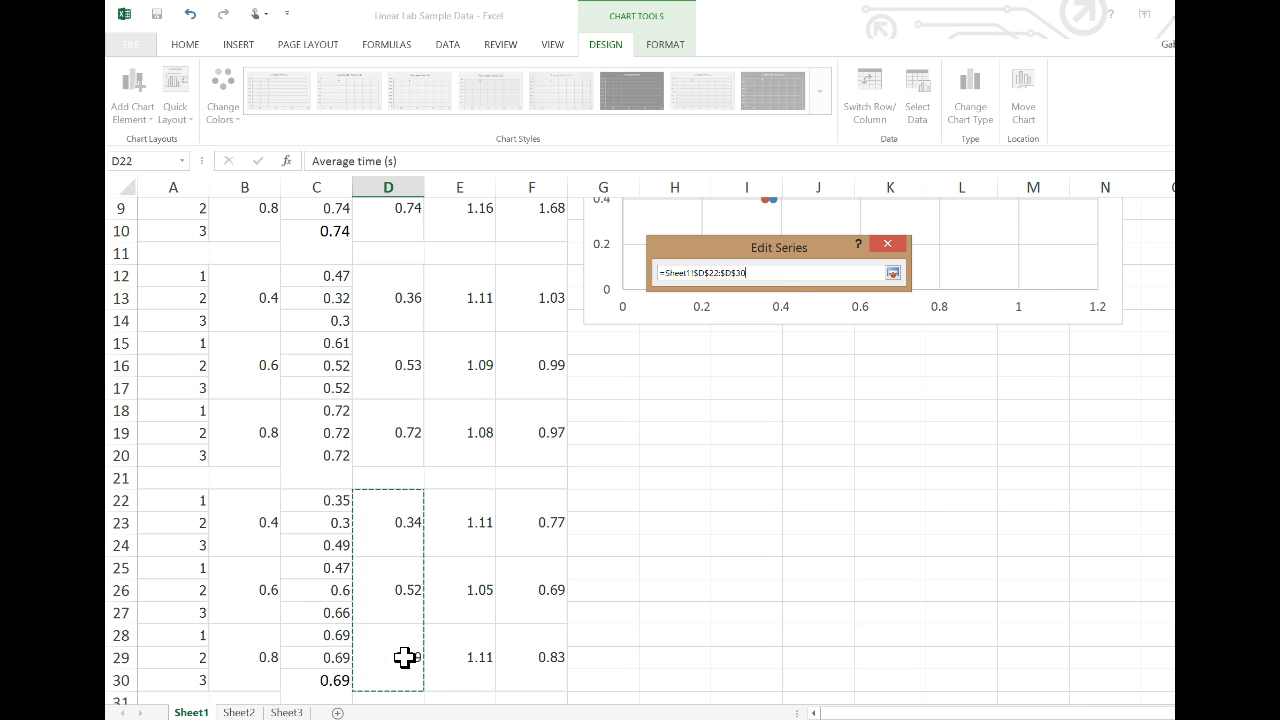
{"action": "key", "text": "Return"}
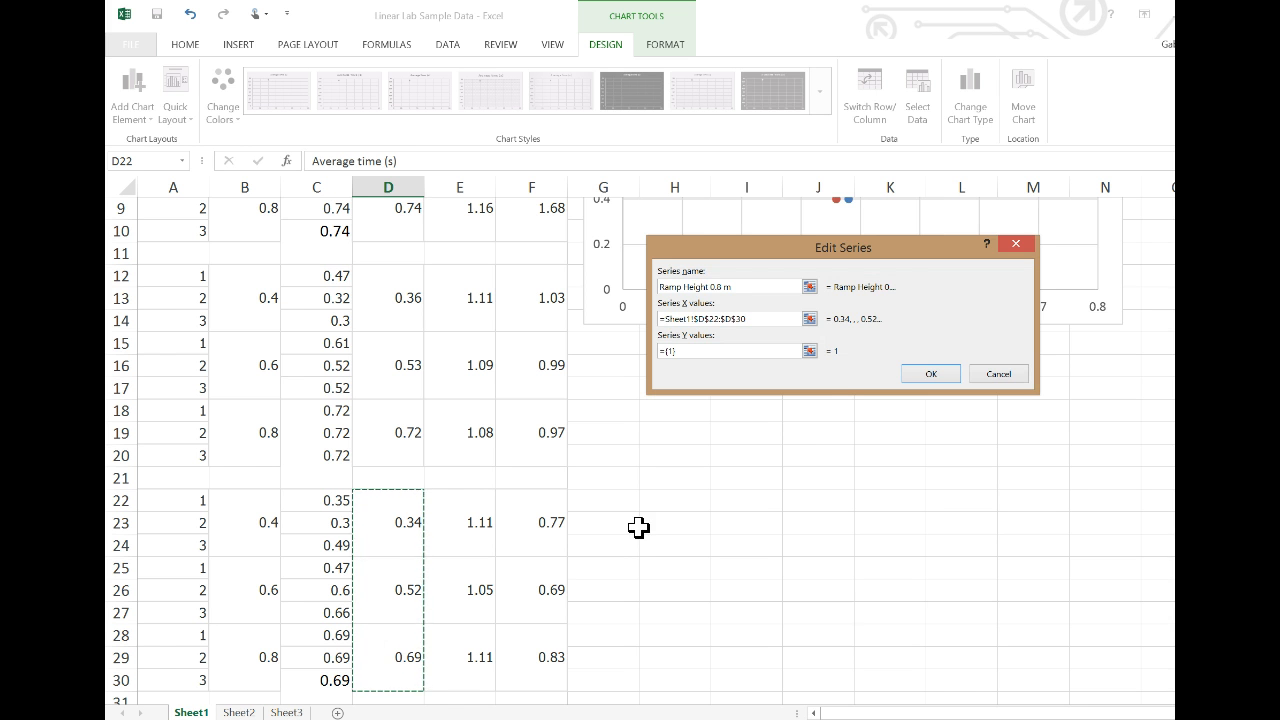
Step: Set the Ramp Height 0.8 m series' Y values to the rolling distances B22:B30 and accept the series and chart data
{"action": "left_click", "coordinate": [809, 351]}
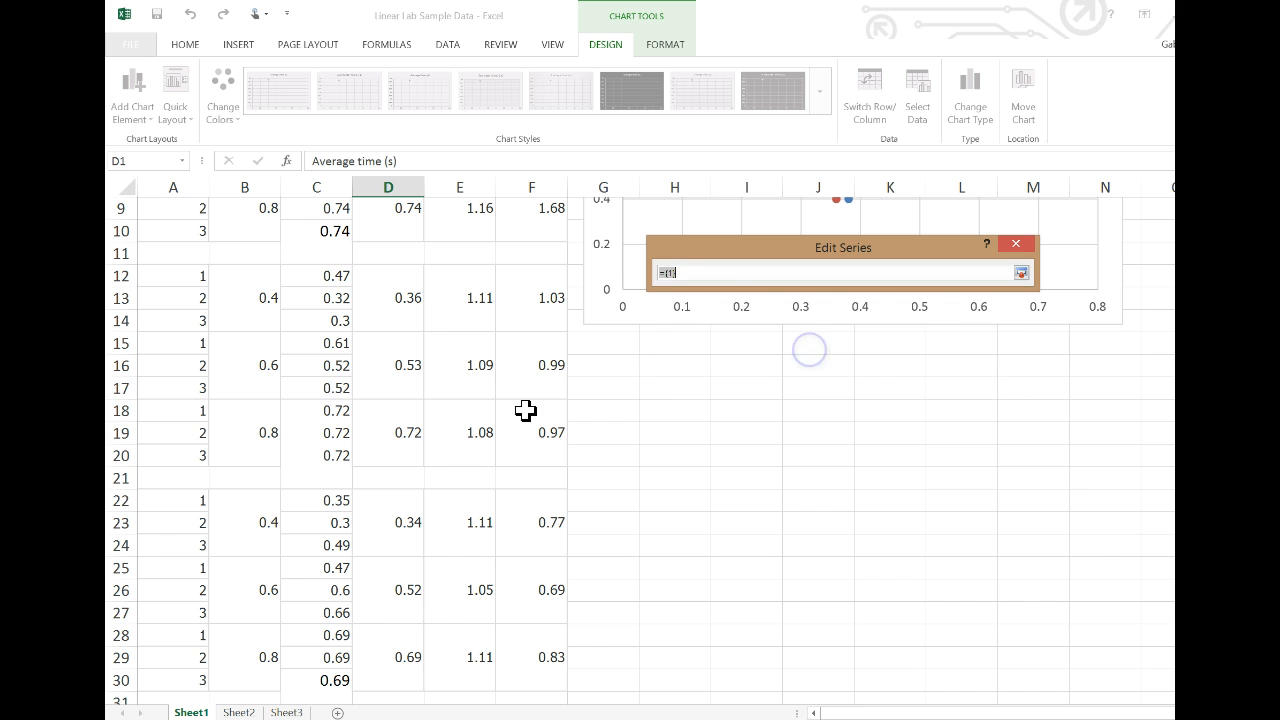
{"action": "left_click", "coordinate": [240, 519]}
{"action": "left_click_drag", "start_coordinate": [240, 519], "coordinate": [246, 681]}
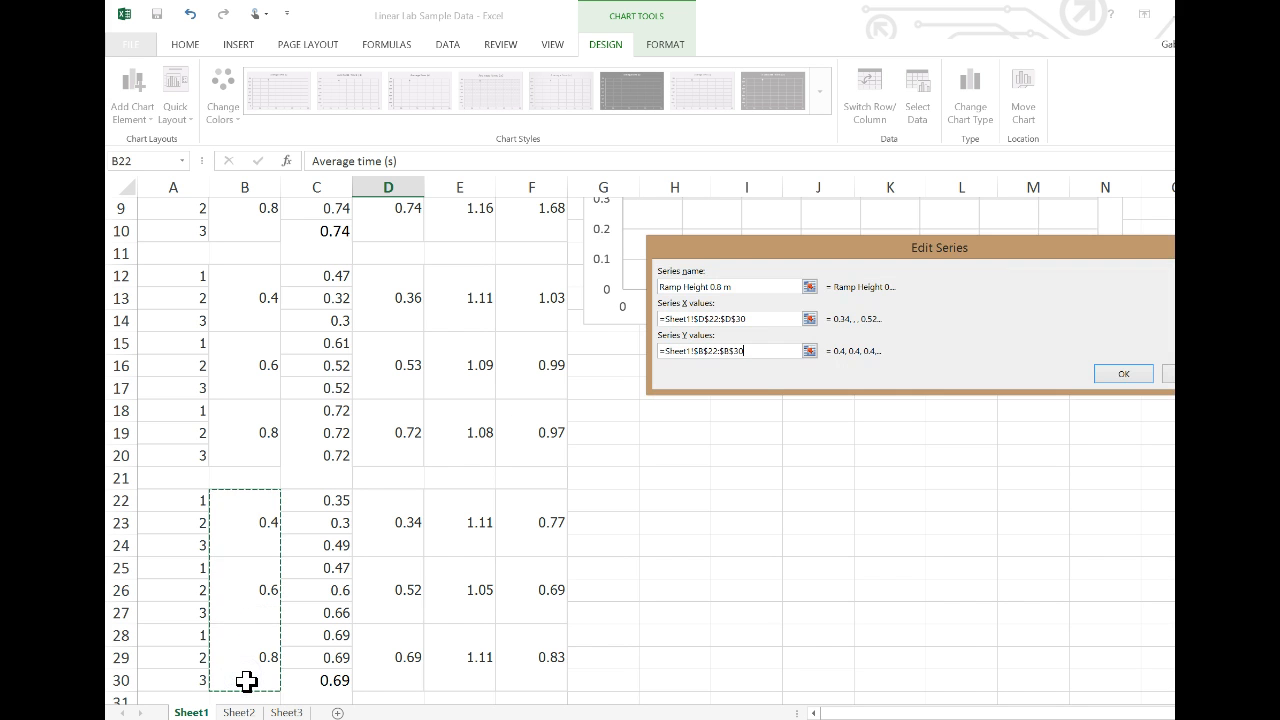
{"action": "left_click", "coordinate": [1120, 375]}
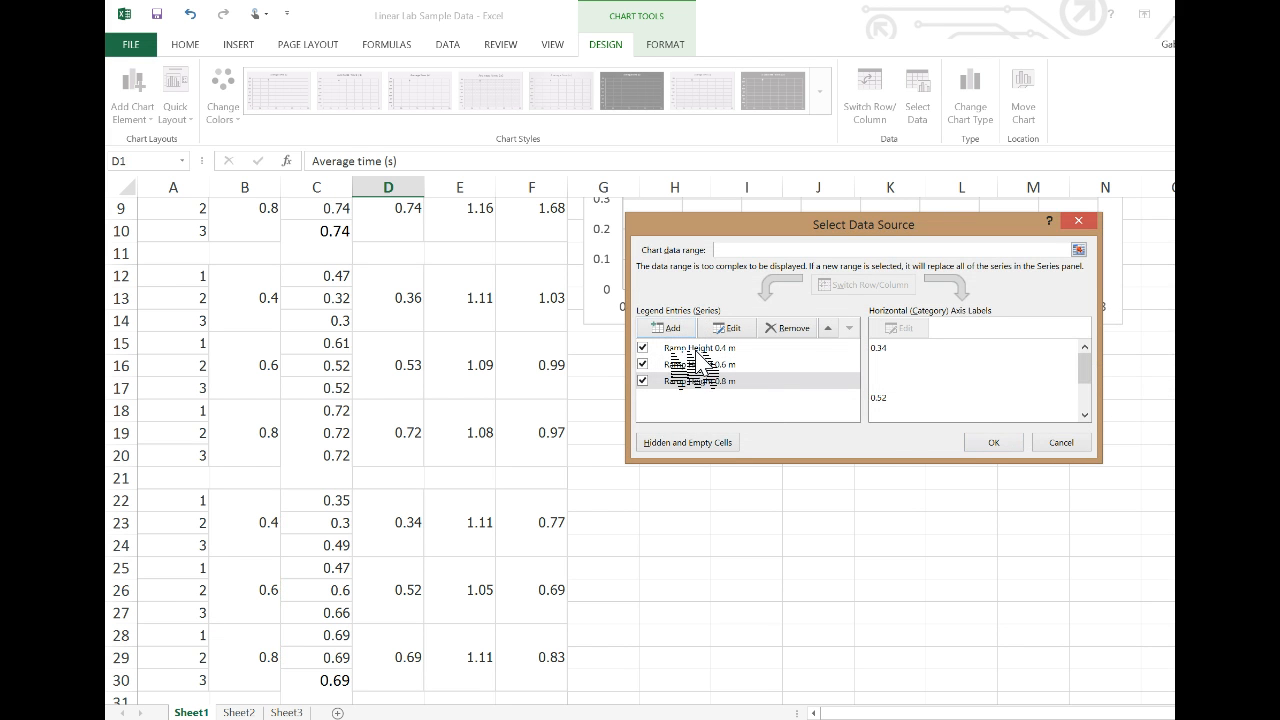
{"action": "left_click", "coordinate": [1012, 442]}
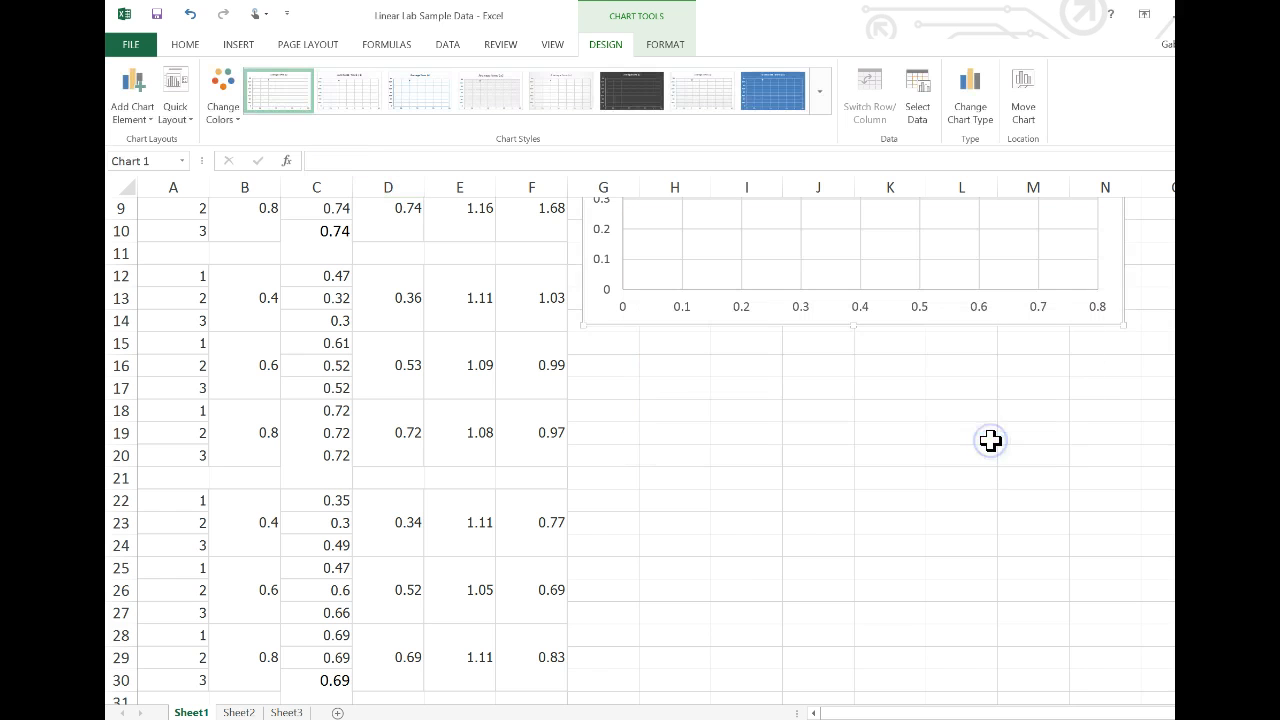
Step: Move the three-series scatter chart to a new sheet named Chart1
{"action": "scroll", "coordinate": [340, 440], "scroll_direction": "up", "scroll_amount": 3}
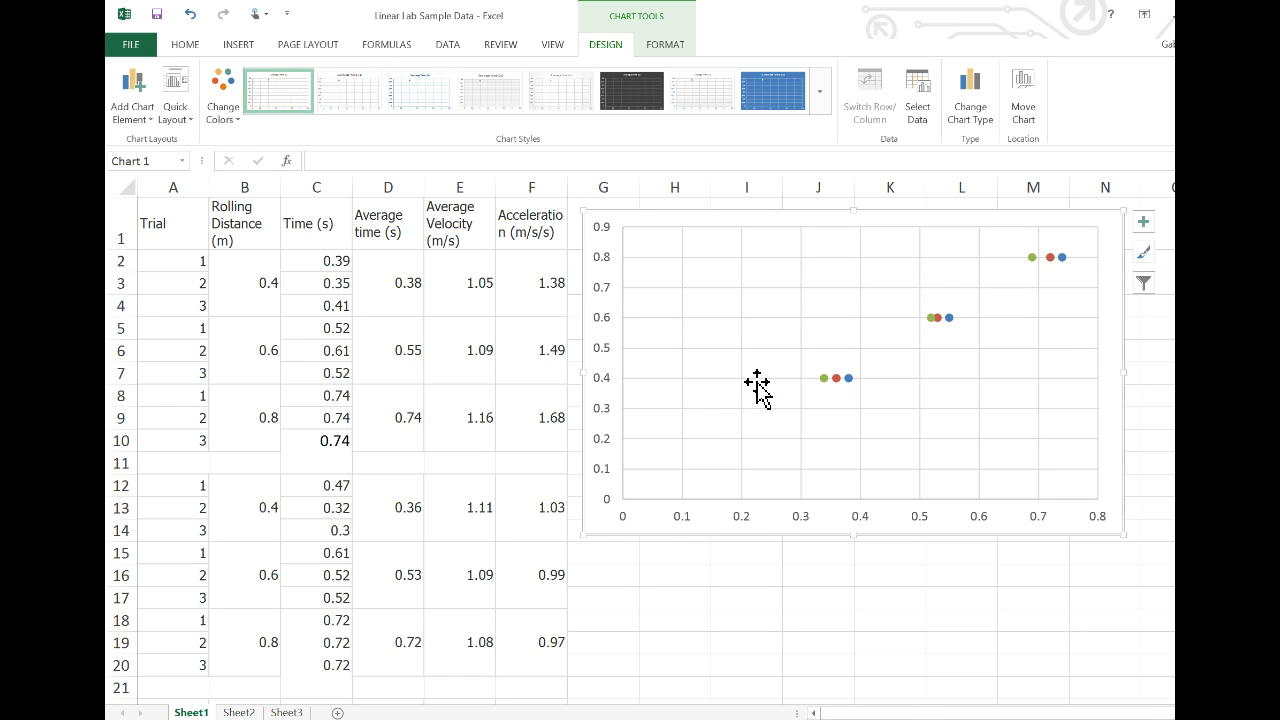
{"action": "right_click", "coordinate": [594, 530]}
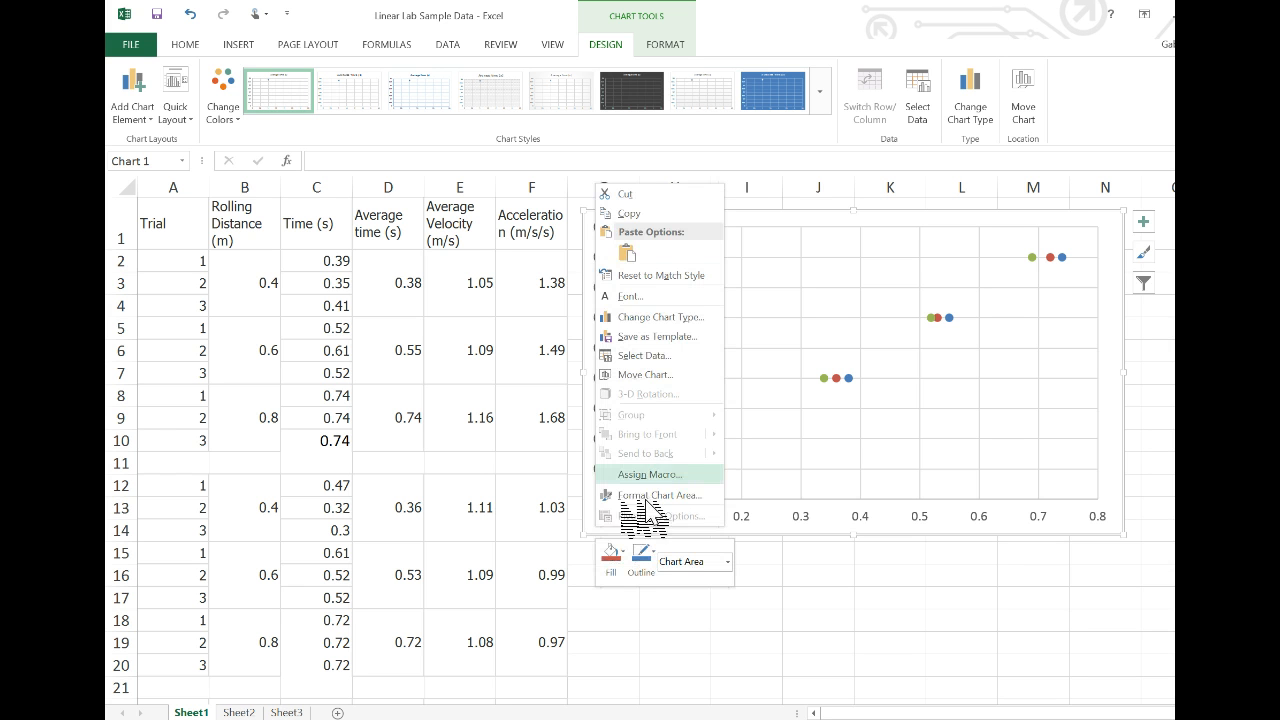
{"action": "left_click", "coordinate": [668, 375]}
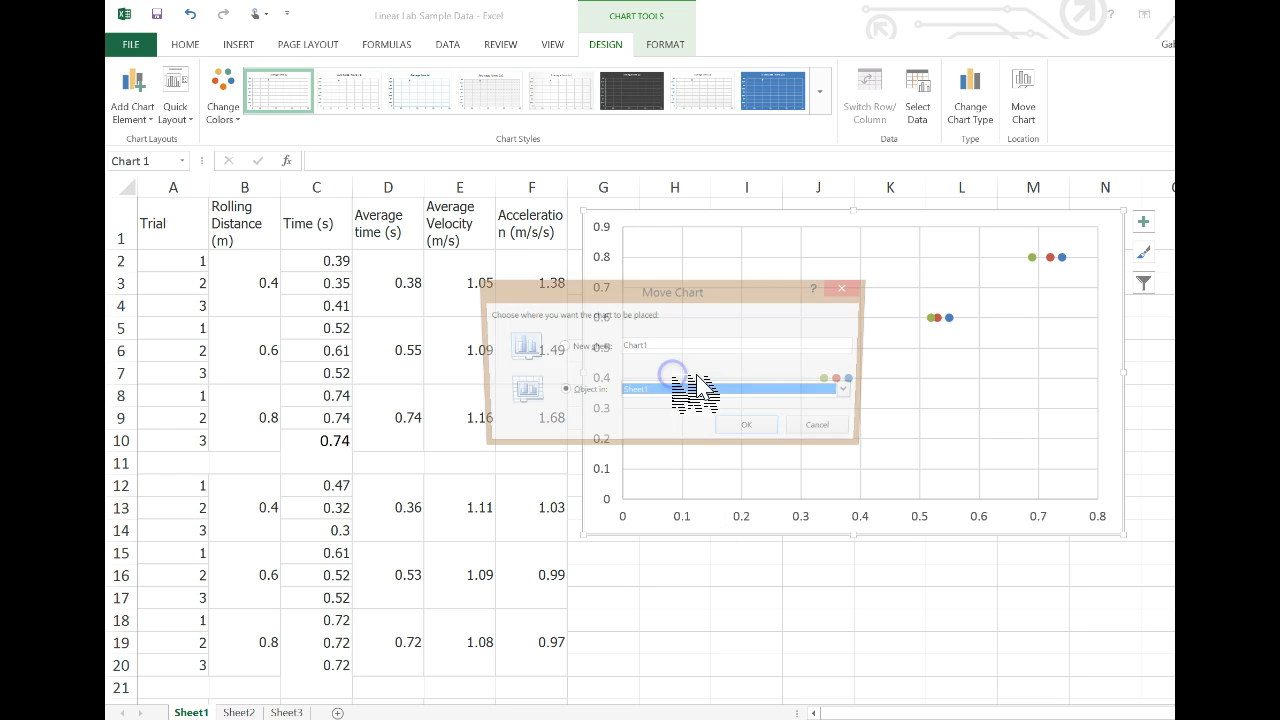
{"action": "left_click", "coordinate": [588, 346]}
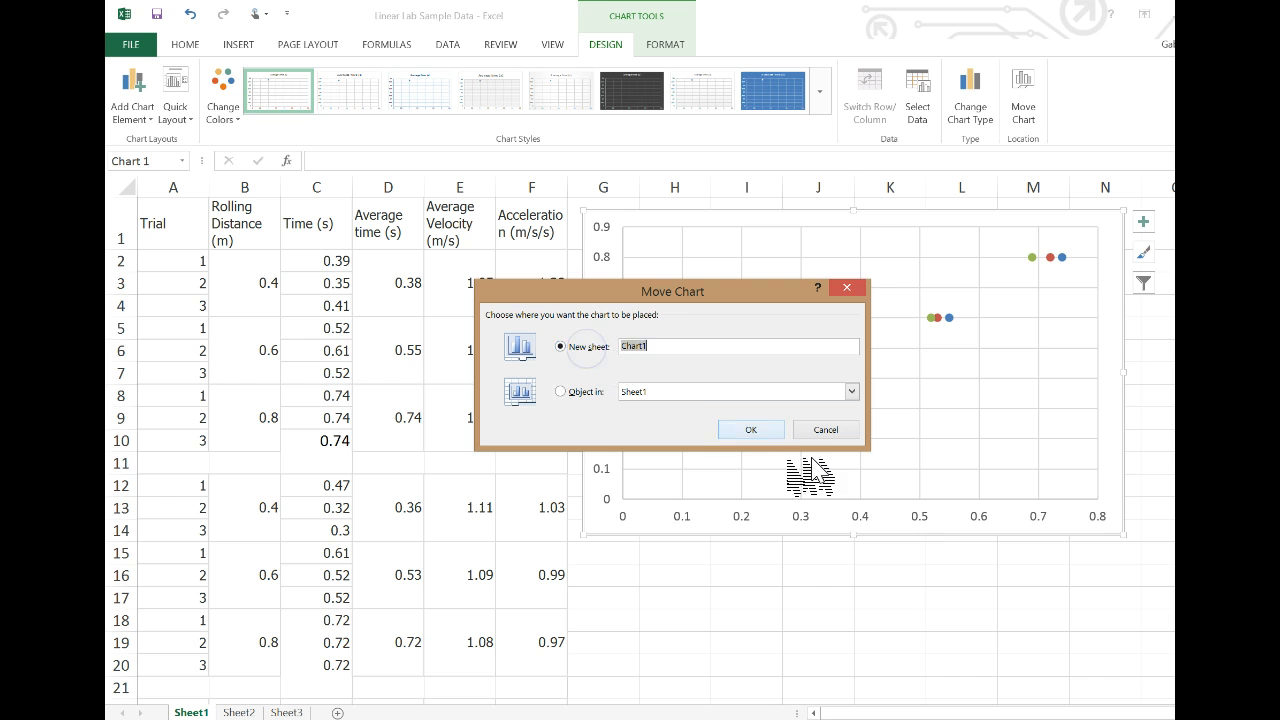
{"action": "left_click", "coordinate": [754, 431]}
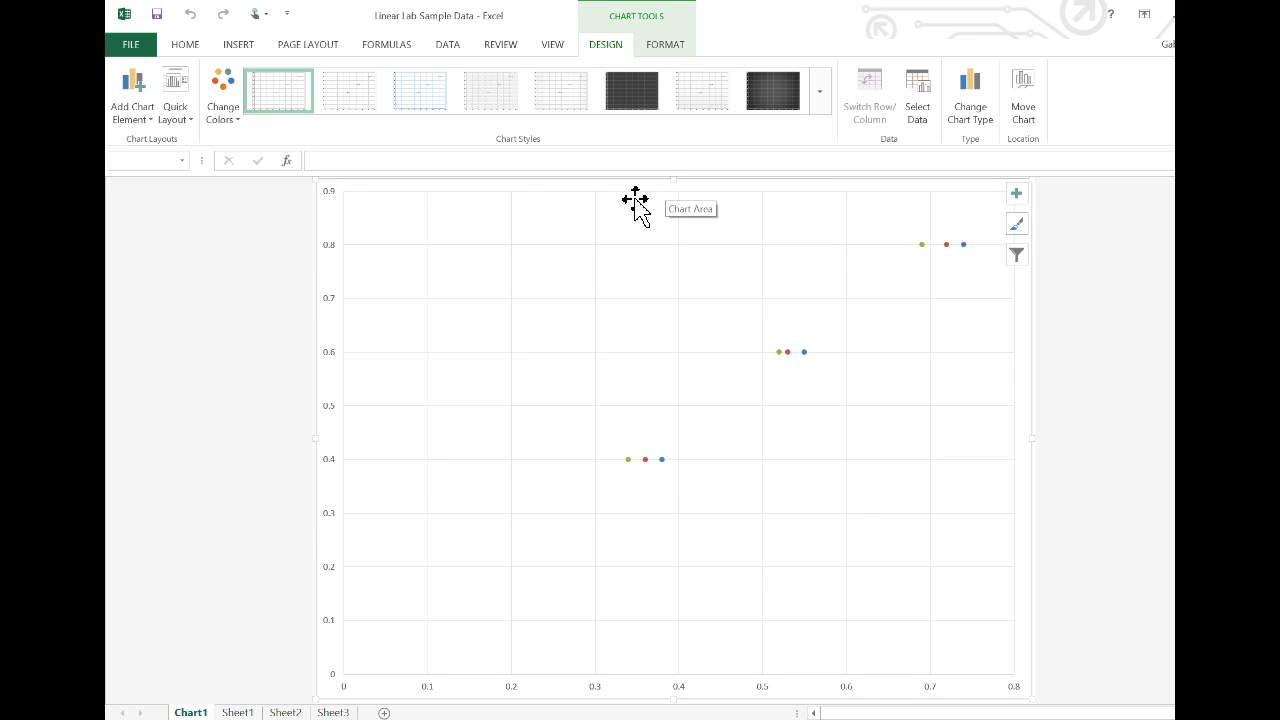
Step: Apply the layout with chart title, axis titles and side legend, and title the chart Distance vs Time
{"action": "left_click", "coordinate": [205, 121]}
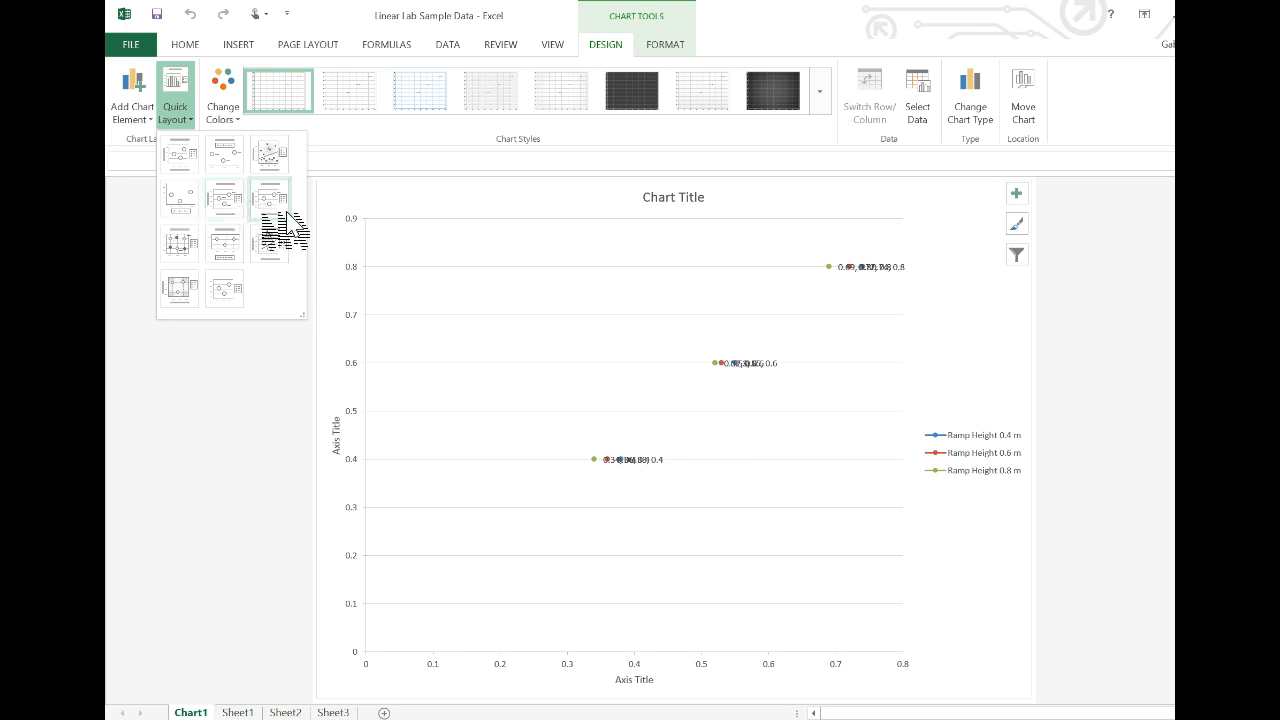
{"action": "left_click", "coordinate": [183, 160]}
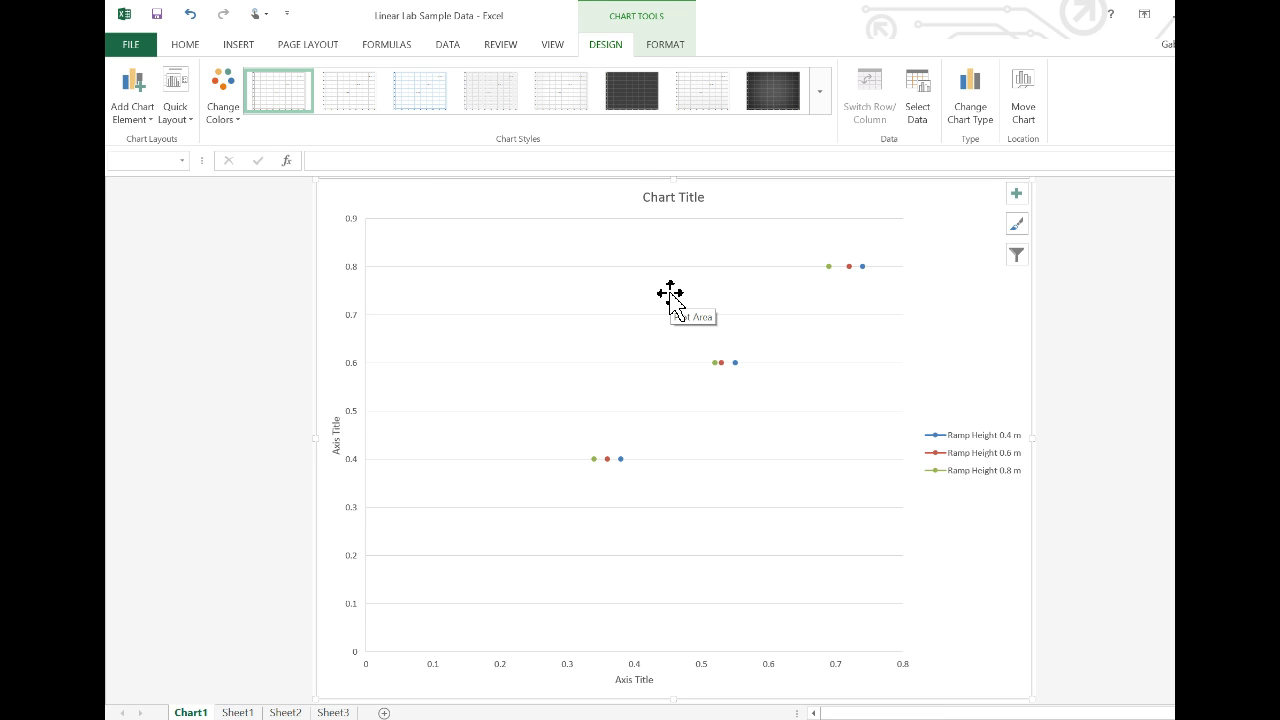
{"action": "left_click", "coordinate": [664, 197]}
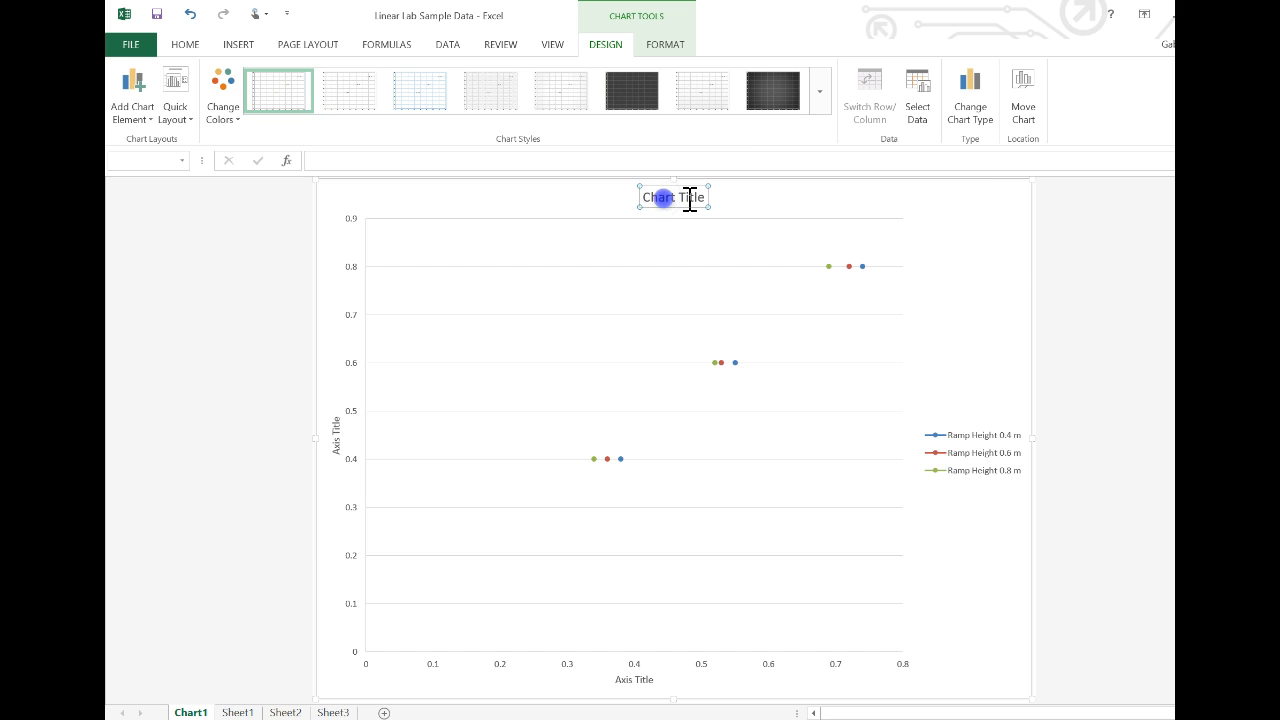
{"action": "triple_click", "coordinate": [690, 197]}
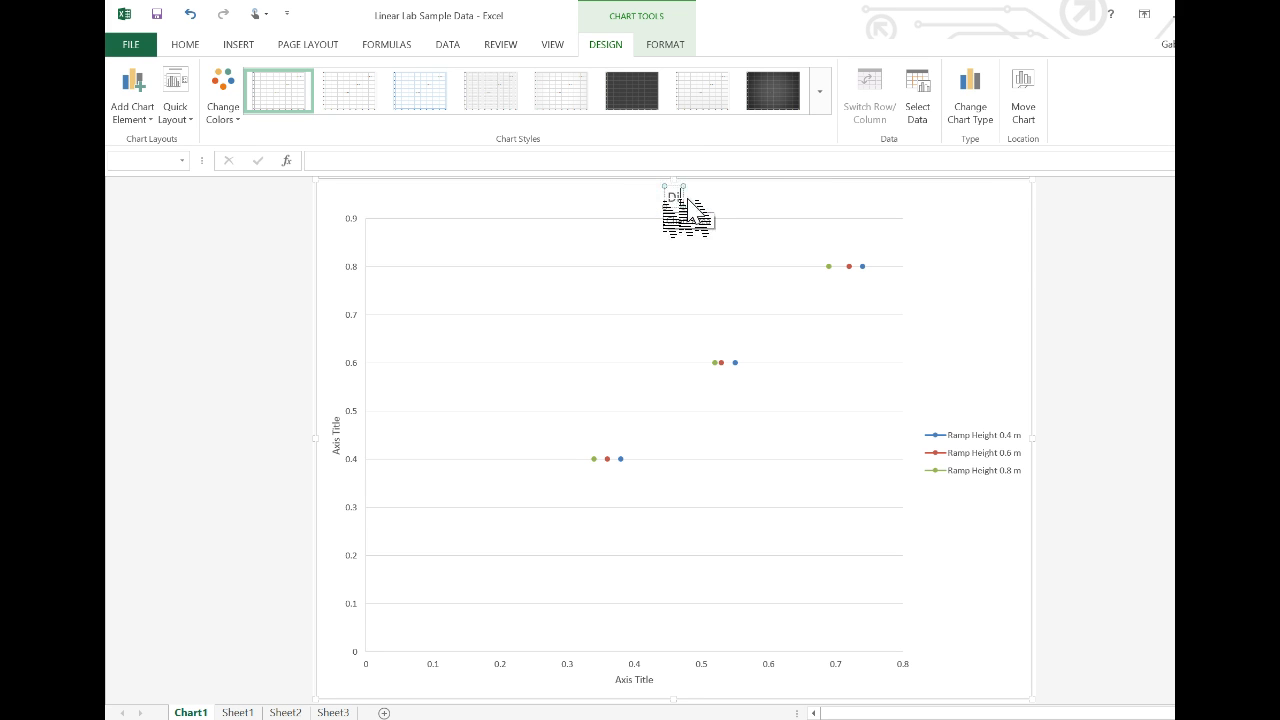
{"action": "type", "text": "Distance"}
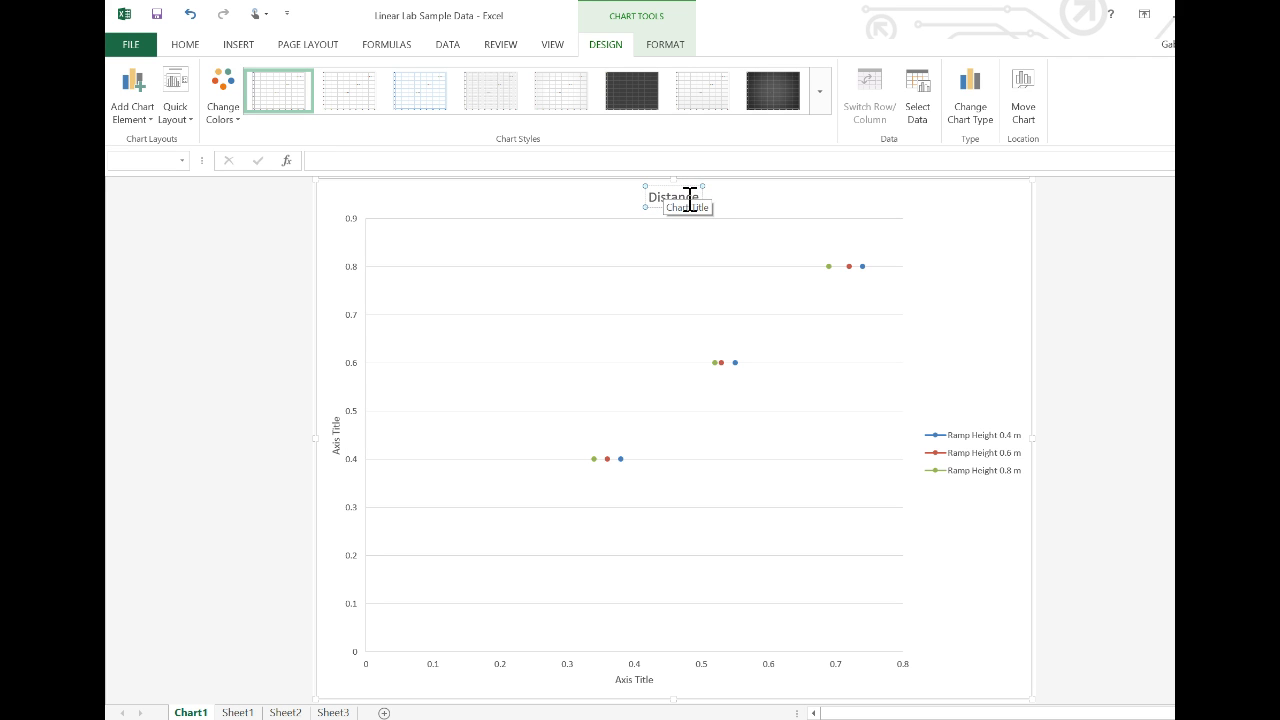
{"action": "type", "text": " vs Time"}
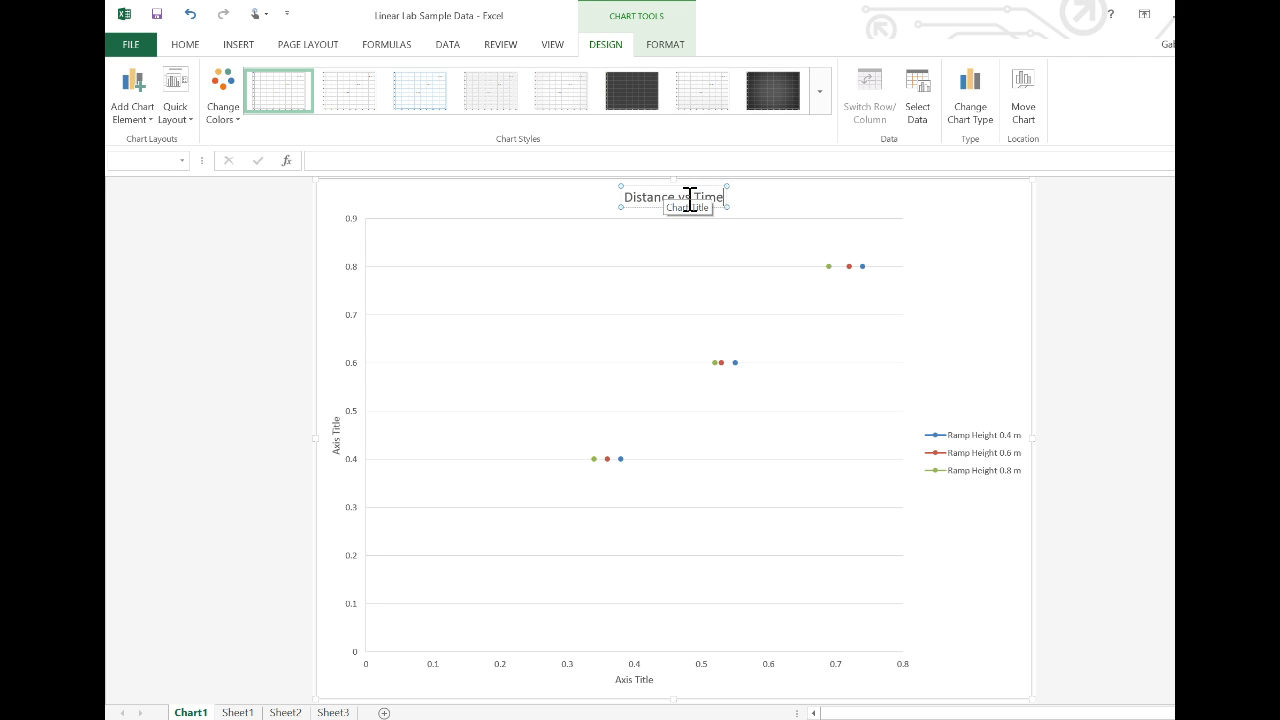
Step: Set the vertical axis title to Distance (m)
{"action": "double_click", "coordinate": [335, 436]}
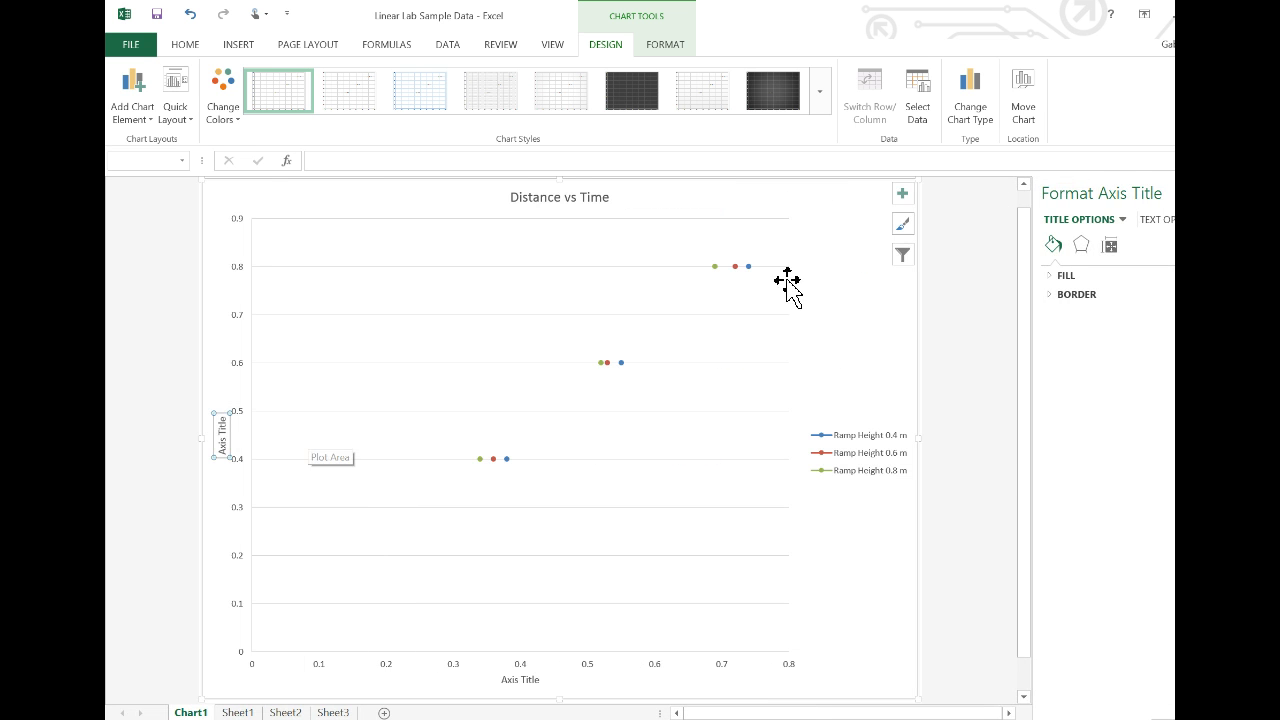
{"action": "left_click", "coordinate": [1246, 193]}
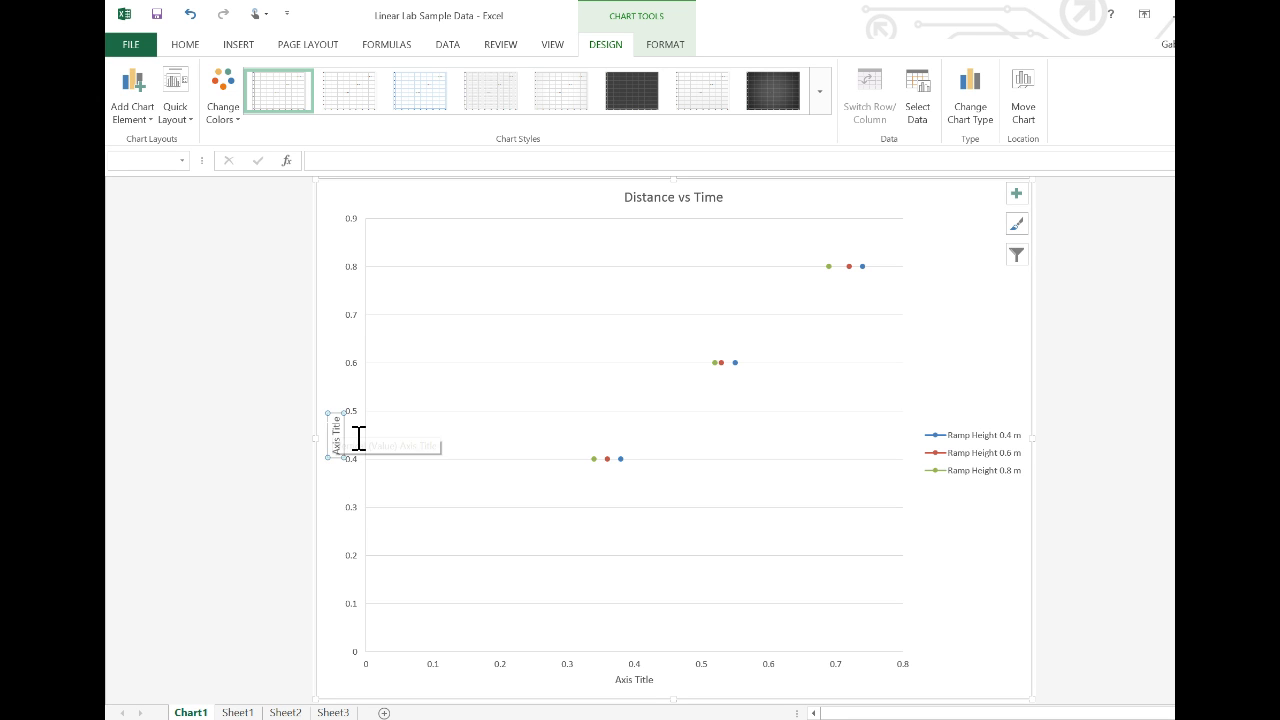
{"action": "triple_click", "coordinate": [332, 437]}
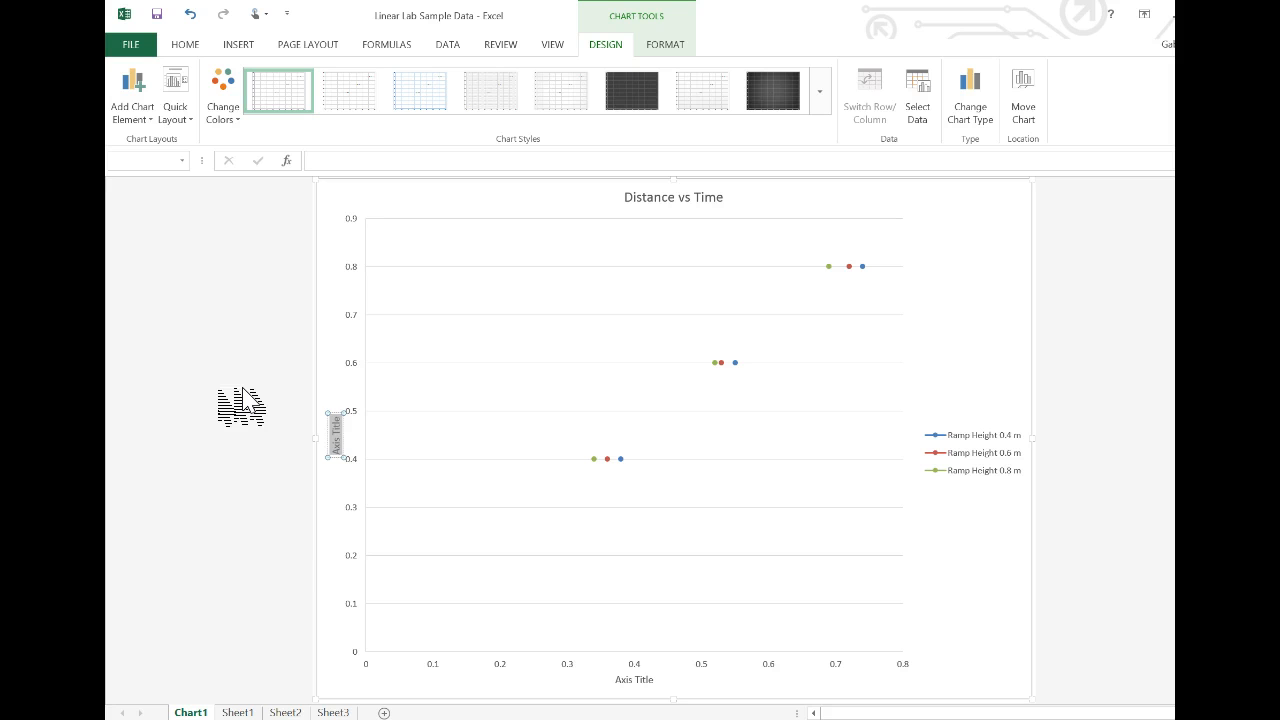
{"action": "type", "text": "Distance (m"}
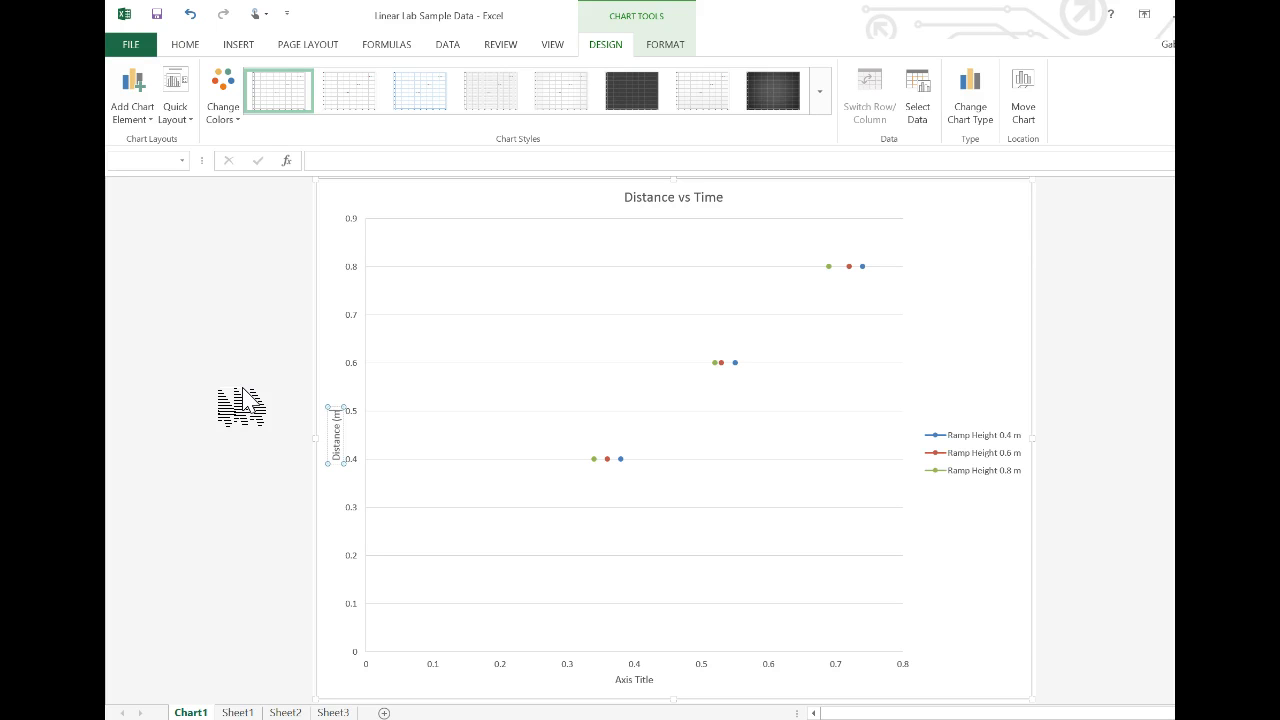
{"action": "type", "text": ")"}
Step: Set the horizontal axis title to Time (s)
{"action": "left_click", "coordinate": [637, 681]}
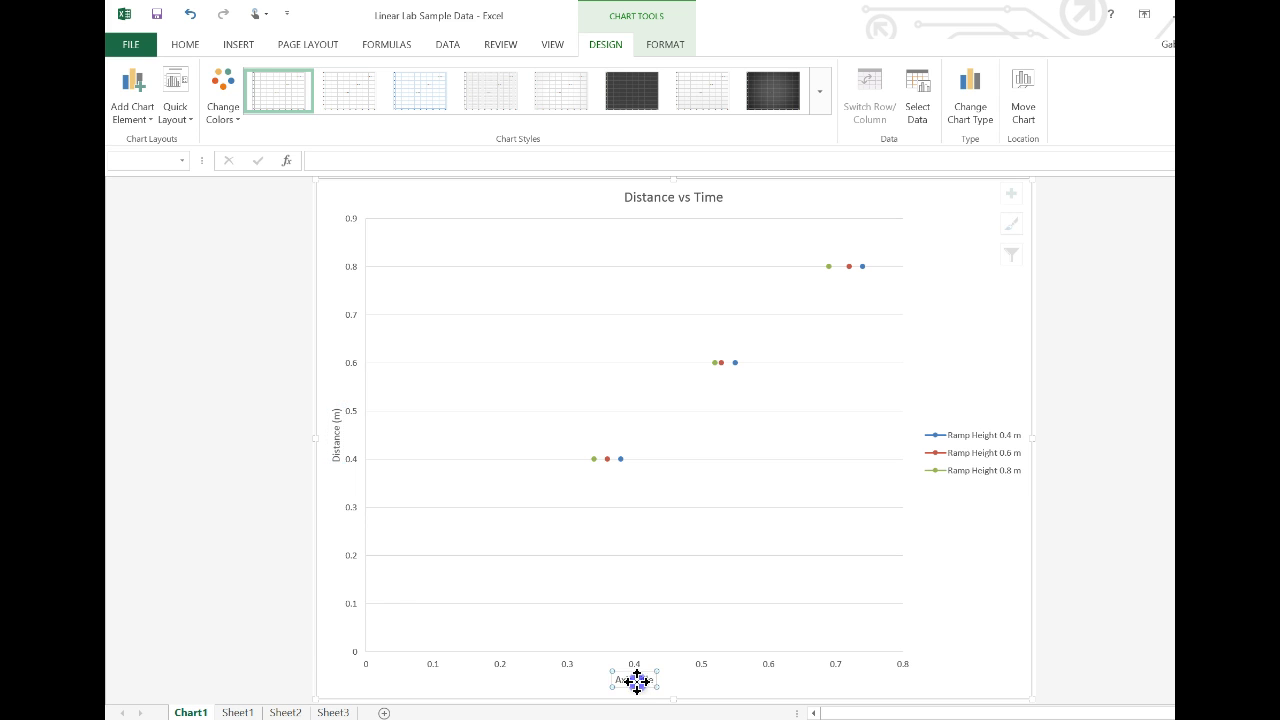
{"action": "double_click", "coordinate": [663, 683]}
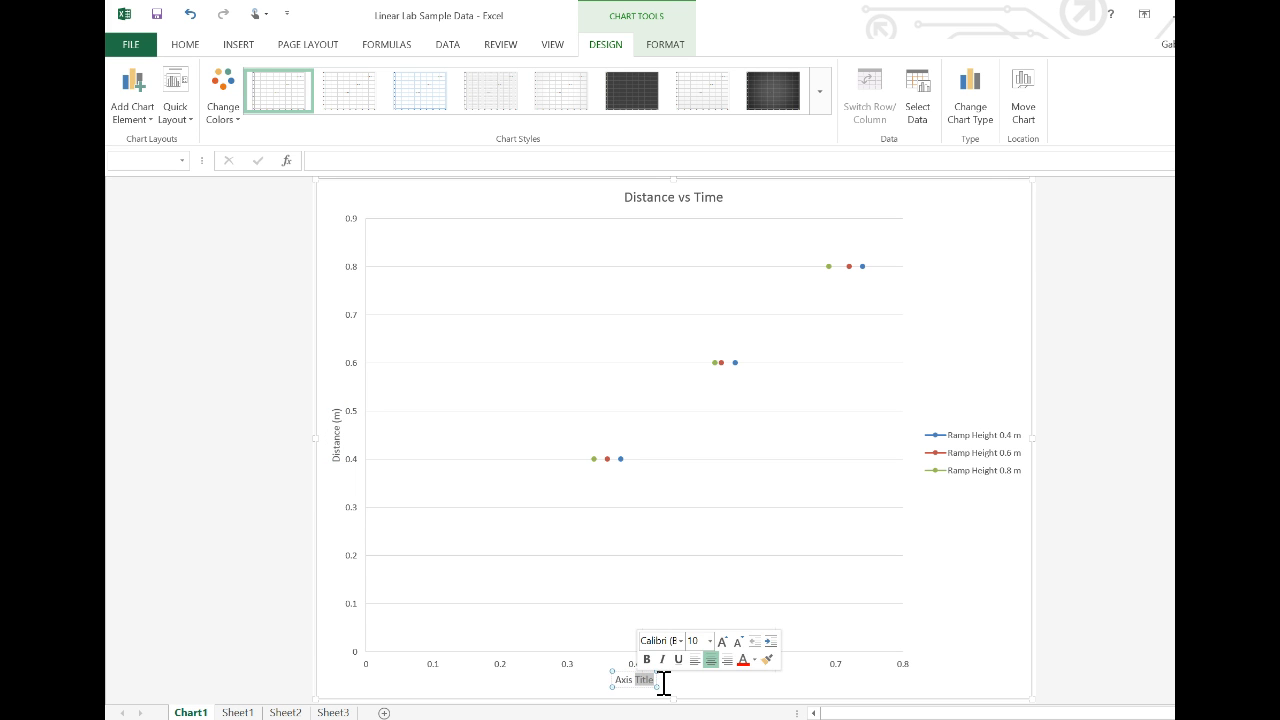
{"action": "key", "text": "BackSpace"}
{"action": "key", "text": "BackSpace"}
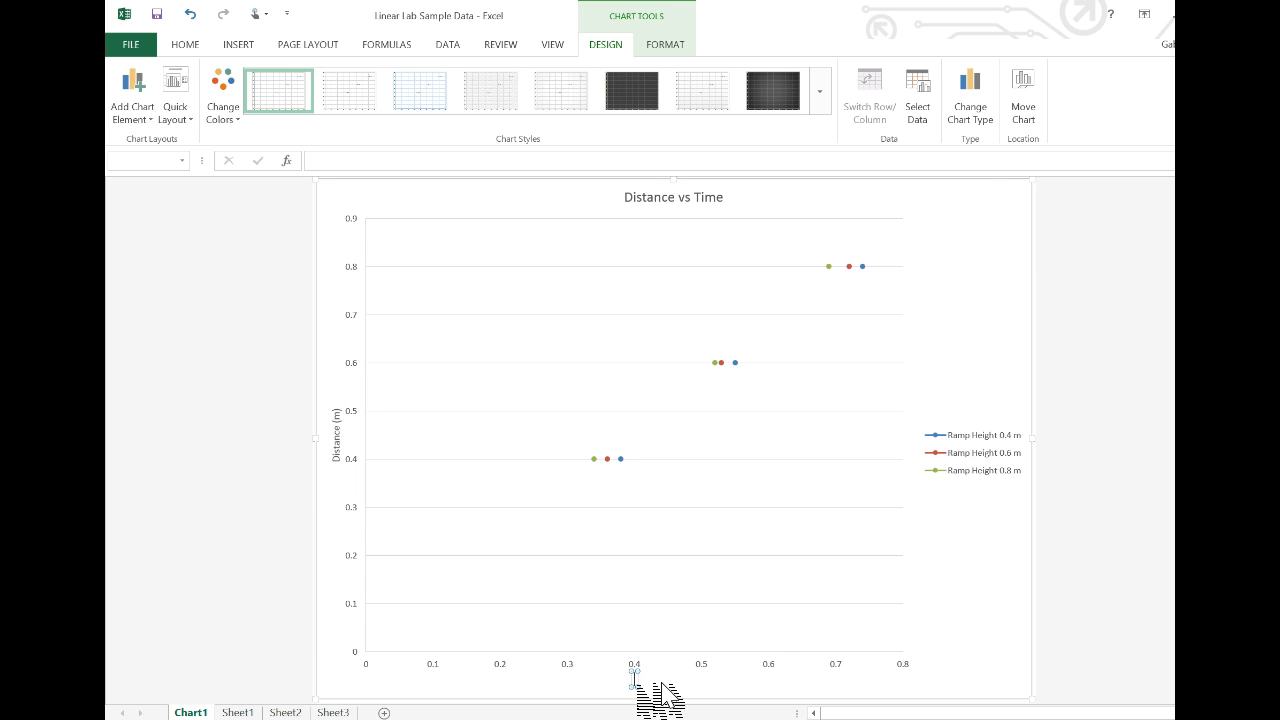
{"action": "type", "text": "Time (s"}
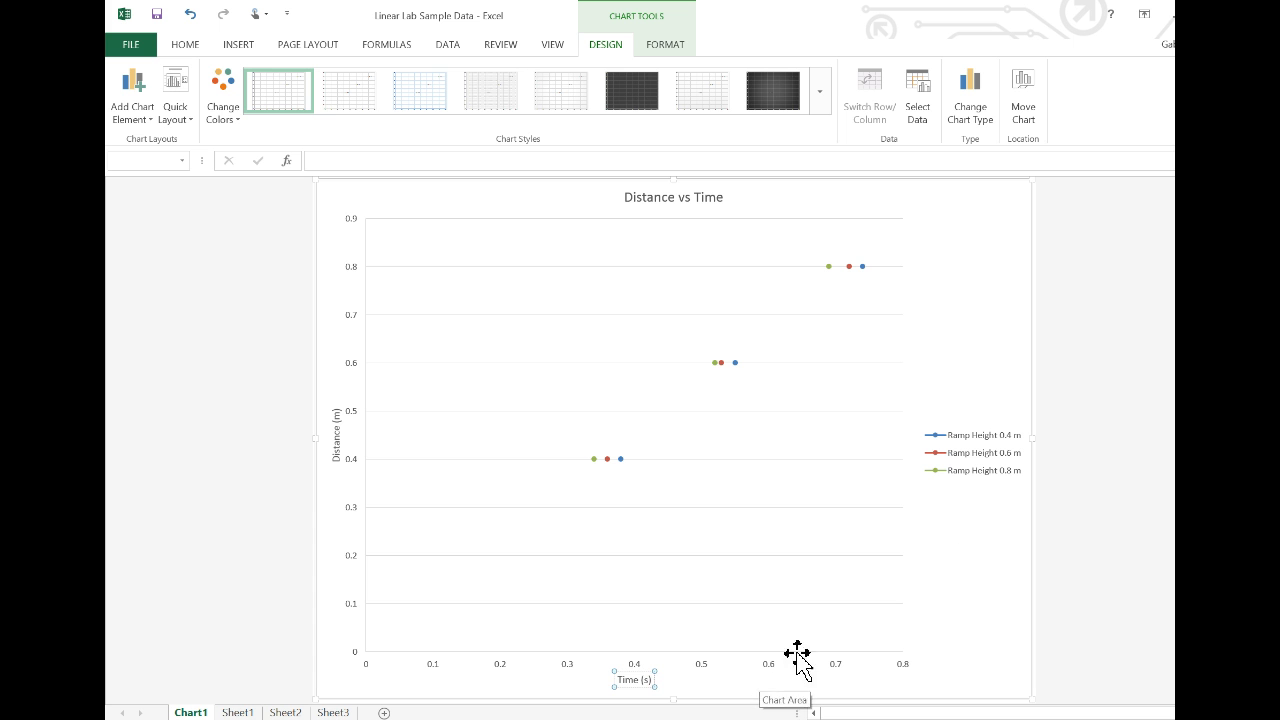
{"action": "left_click", "coordinate": [976, 548]}
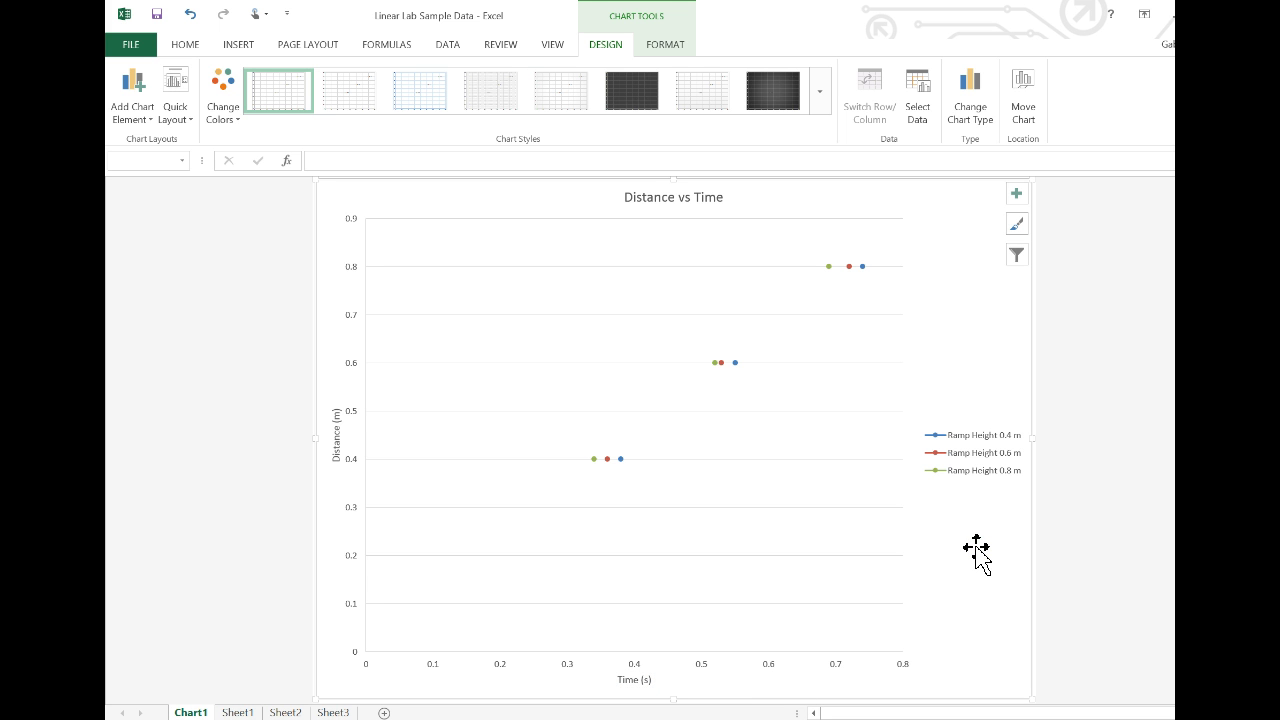
Step: Insert a scatter chart with smooth lines and markers on Sheet1 and place it beside the data table
{"action": "left_click", "coordinate": [238, 712]}
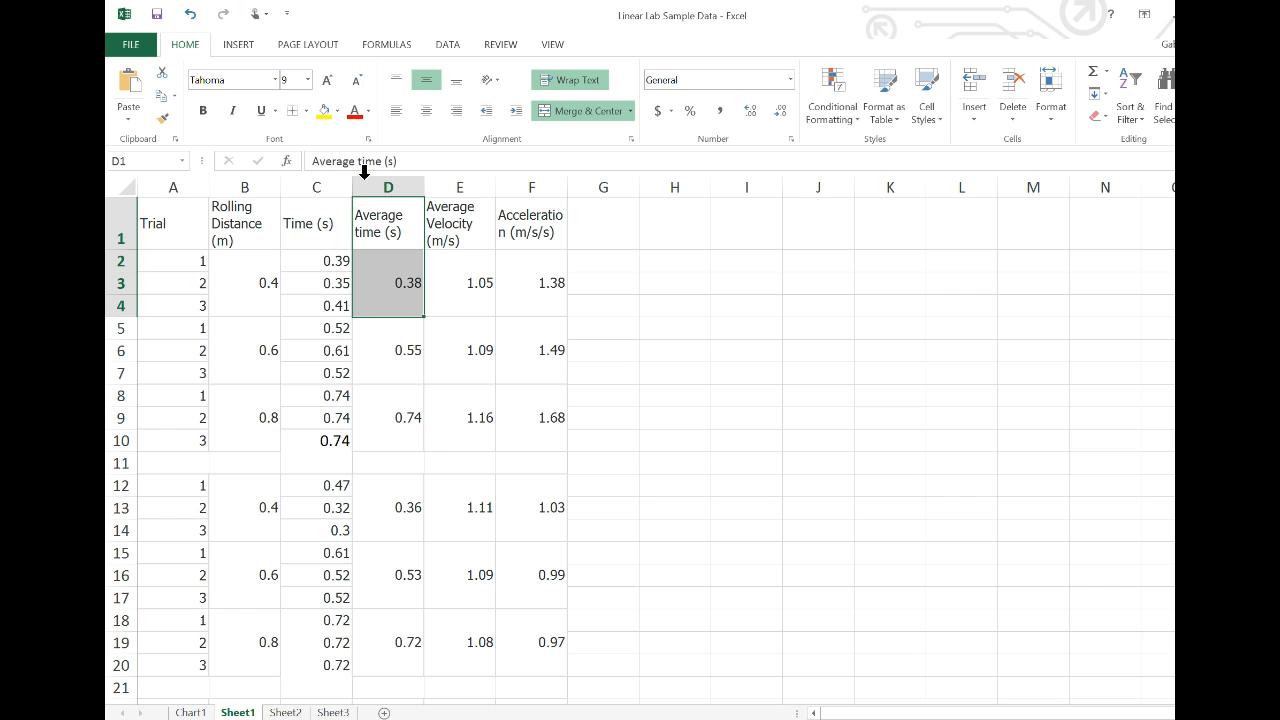
{"action": "left_click", "coordinate": [239, 44]}
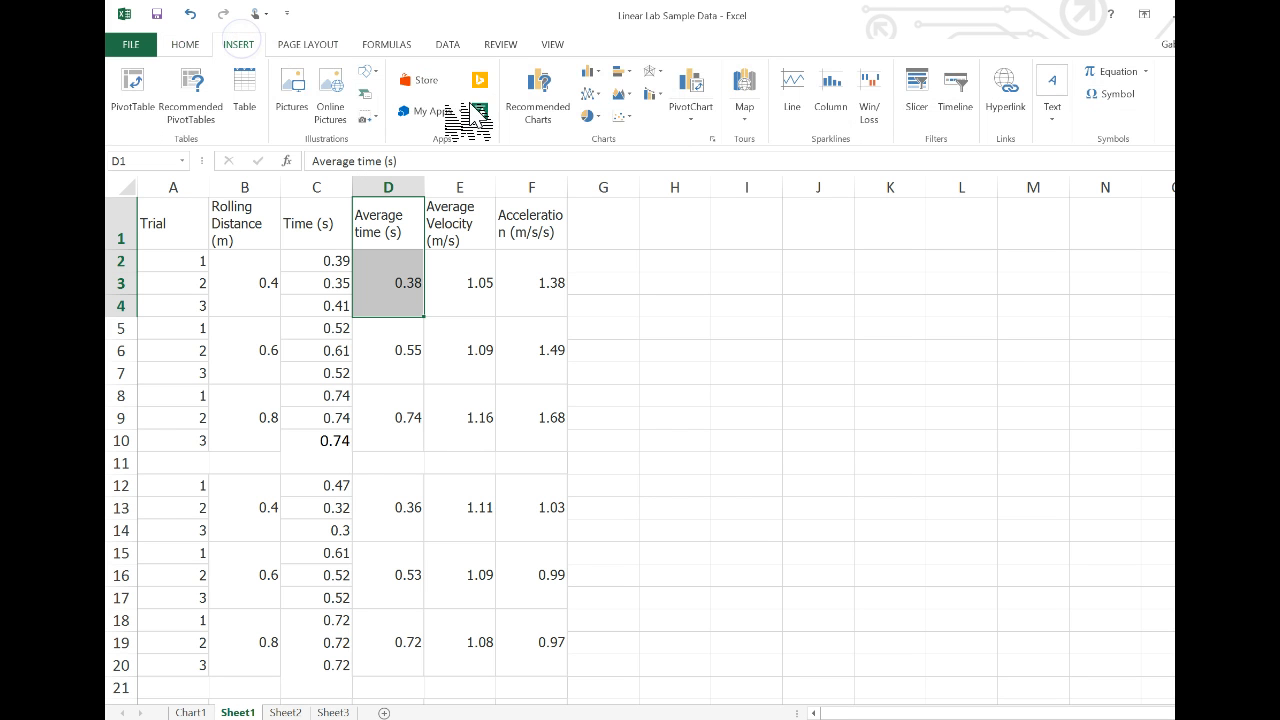
{"action": "left_click", "coordinate": [620, 116]}
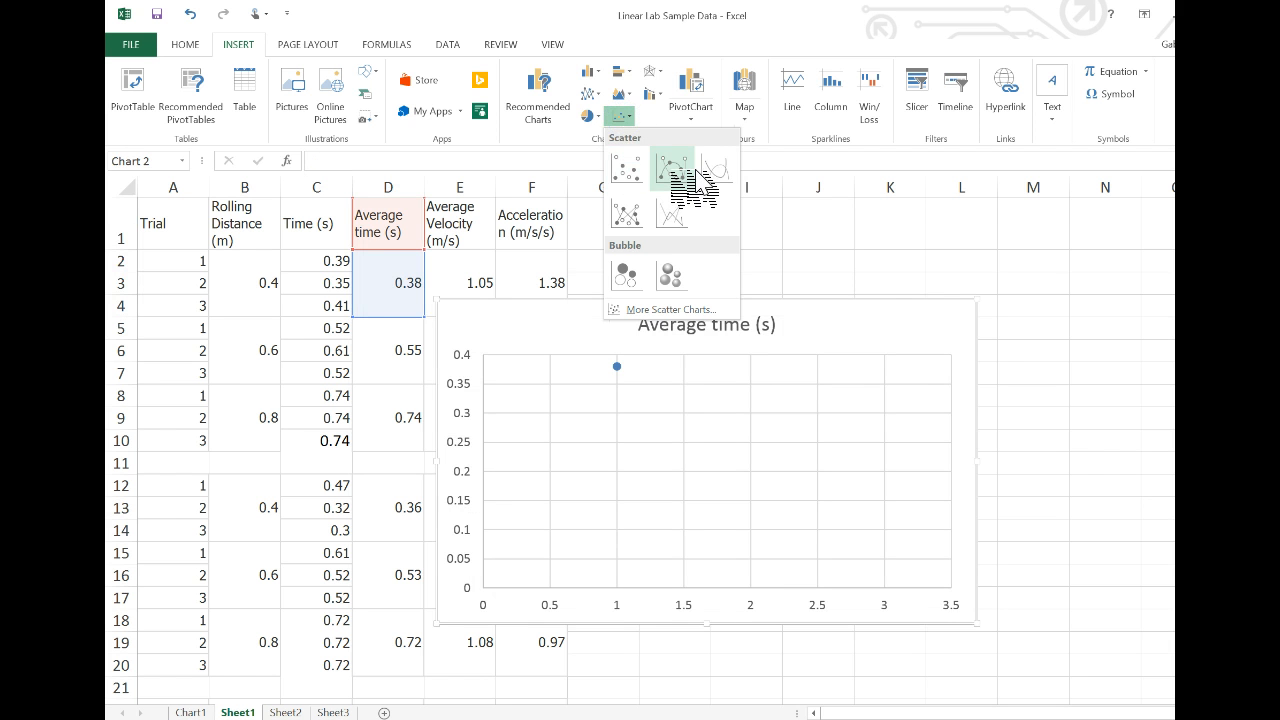
{"action": "left_click", "coordinate": [697, 171]}
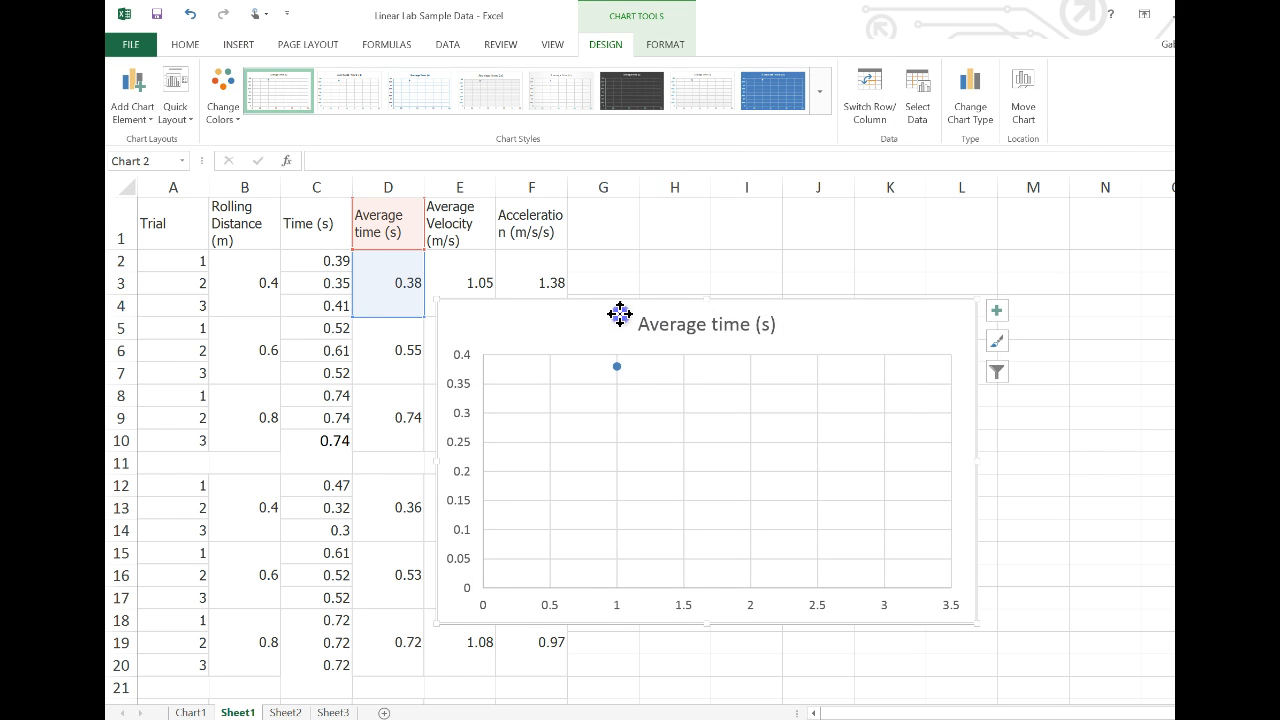
{"action": "left_click_drag", "start_coordinate": [620, 314], "coordinate": [737, 226]}
Step: Replace the new chart's Average time (s) series with a series named Ramp Height 0.4 m
{"action": "right_click", "coordinate": [622, 222]}
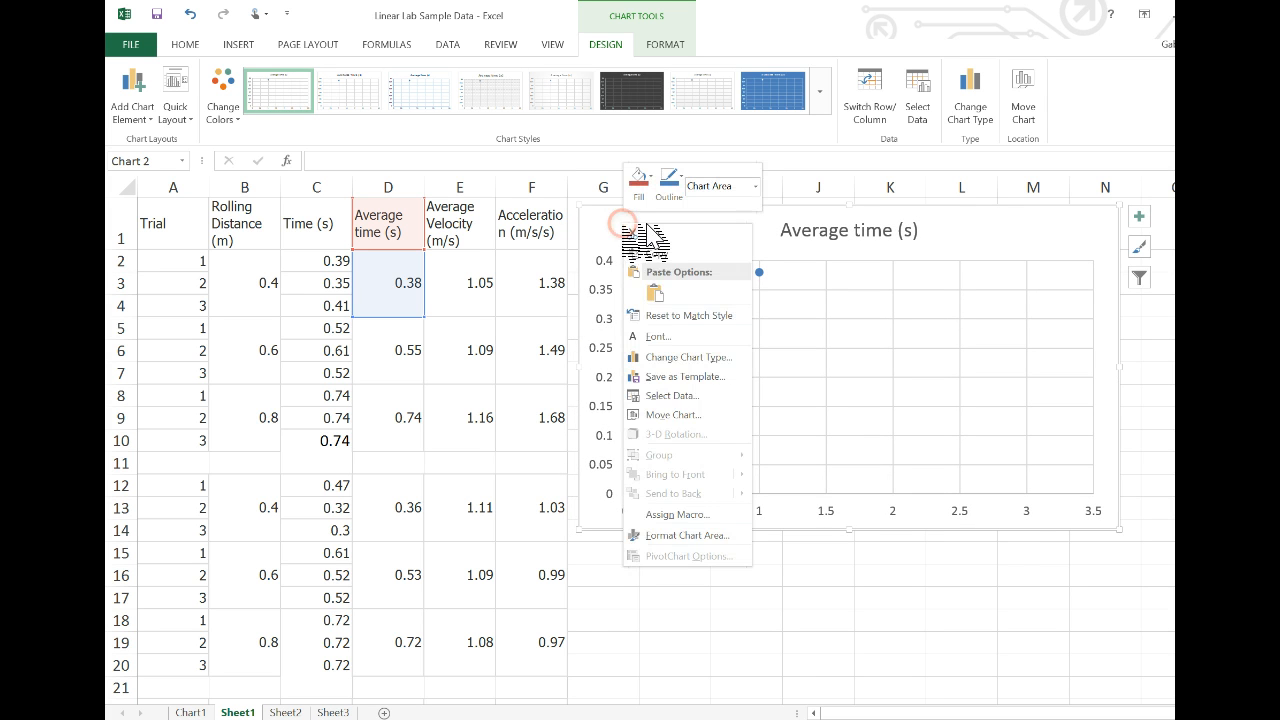
{"action": "left_click", "coordinate": [703, 396]}
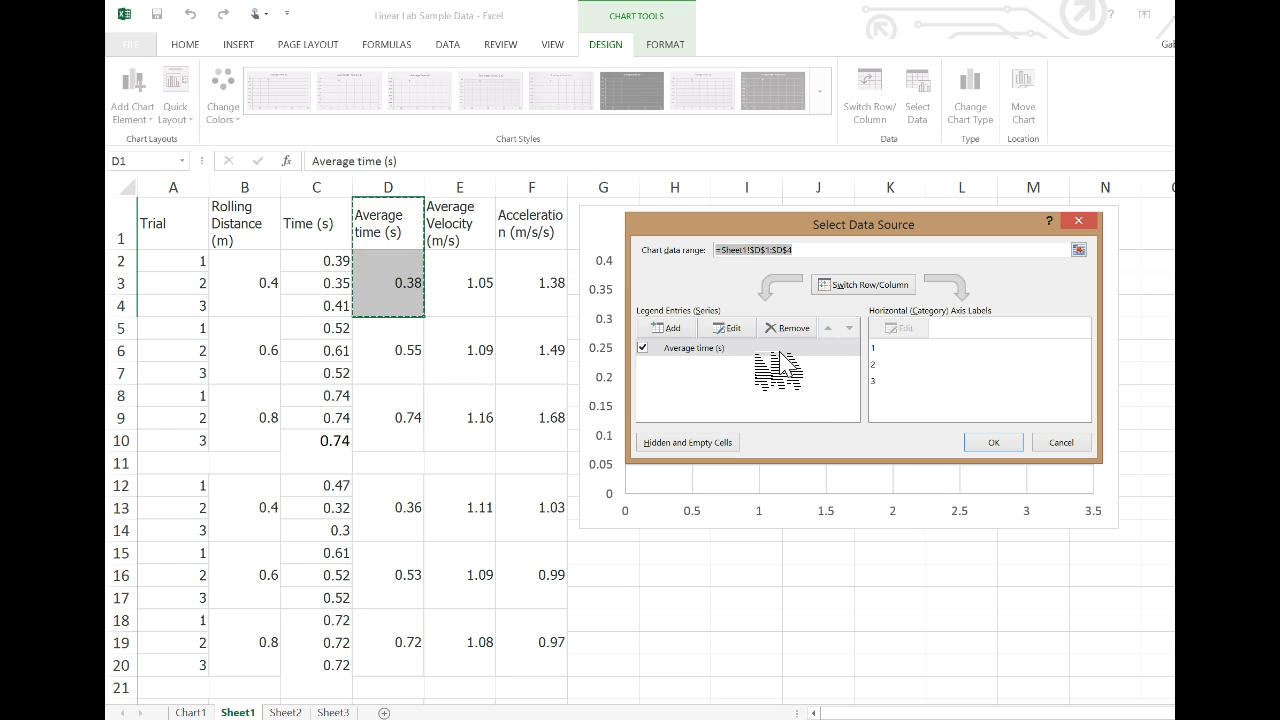
{"action": "left_click", "coordinate": [790, 328]}
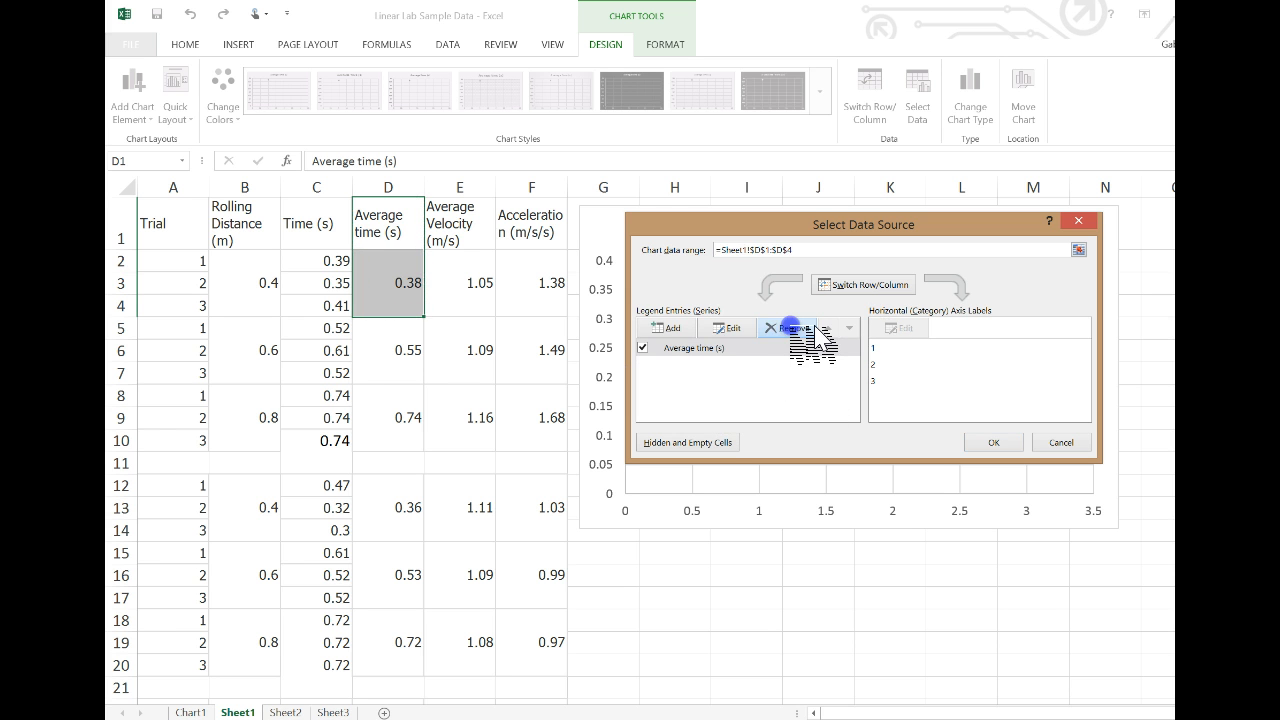
{"action": "left_click", "coordinate": [688, 330]}
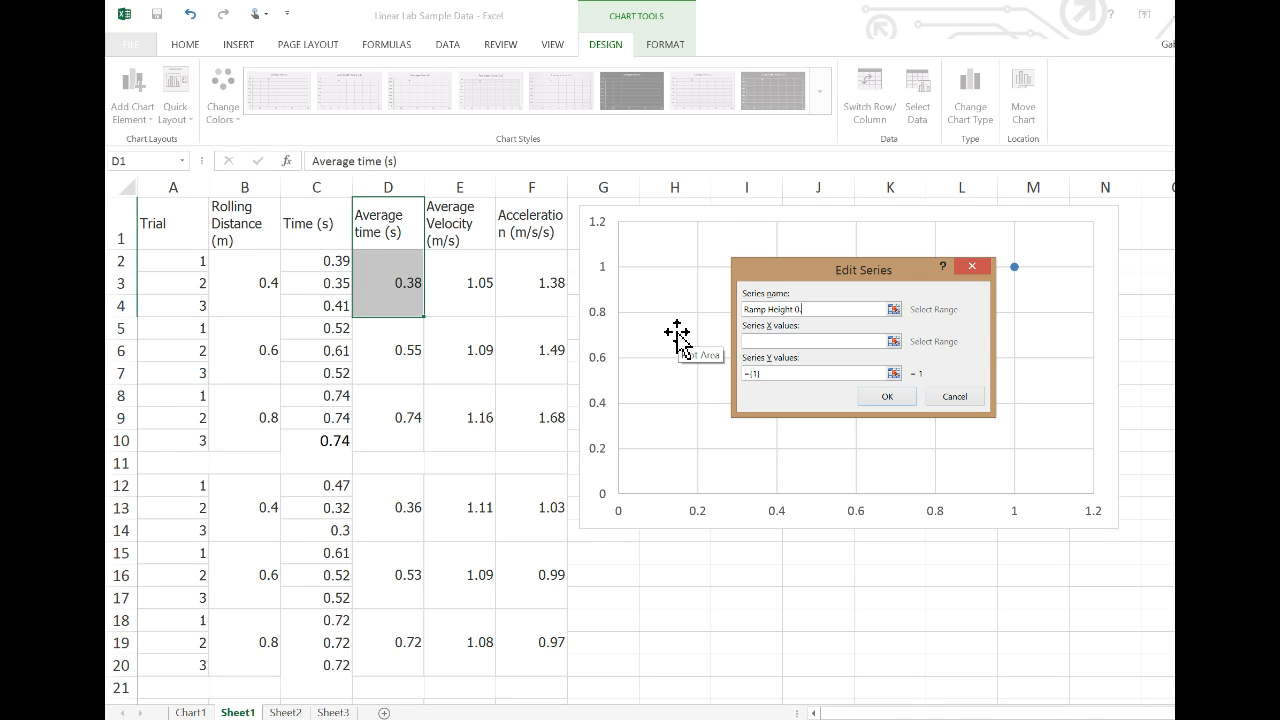
{"action": "key", "text": "Return"}
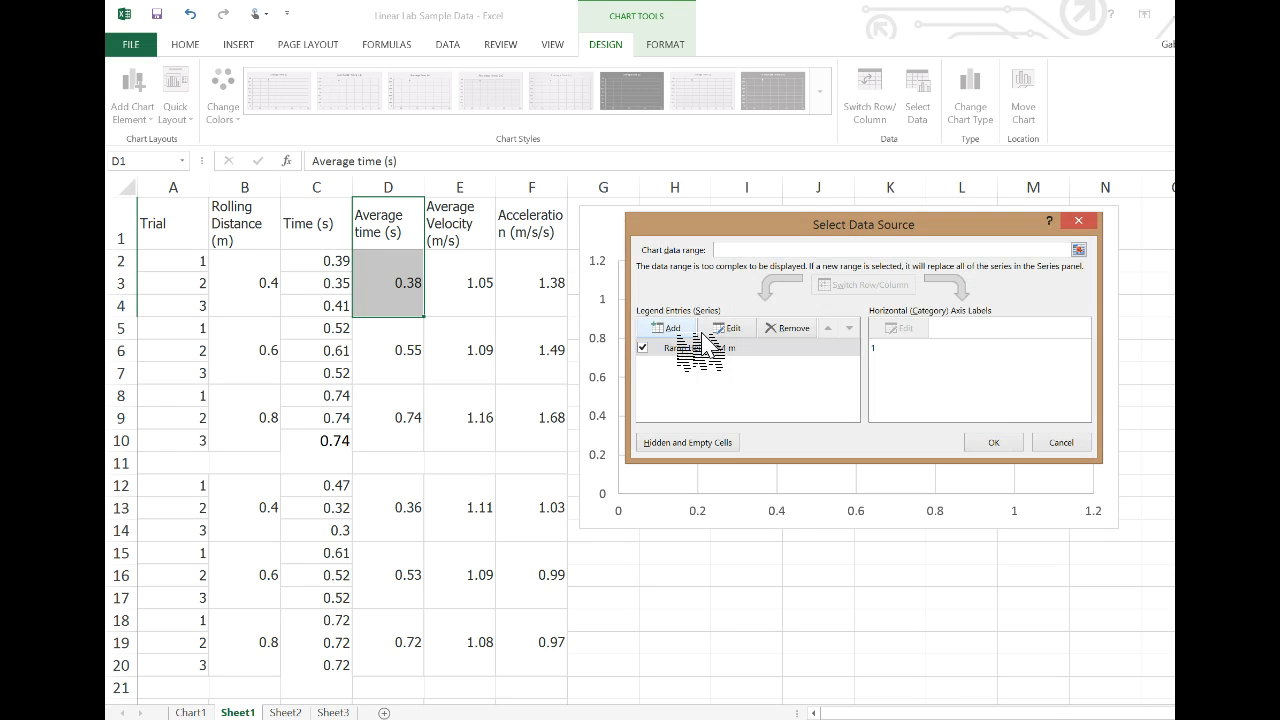
Step: Set the Ramp Height 0.4 m series' X values to average times D2:D10 and Y values to average velocities E2:E10
{"action": "left_click", "coordinate": [736, 327]}
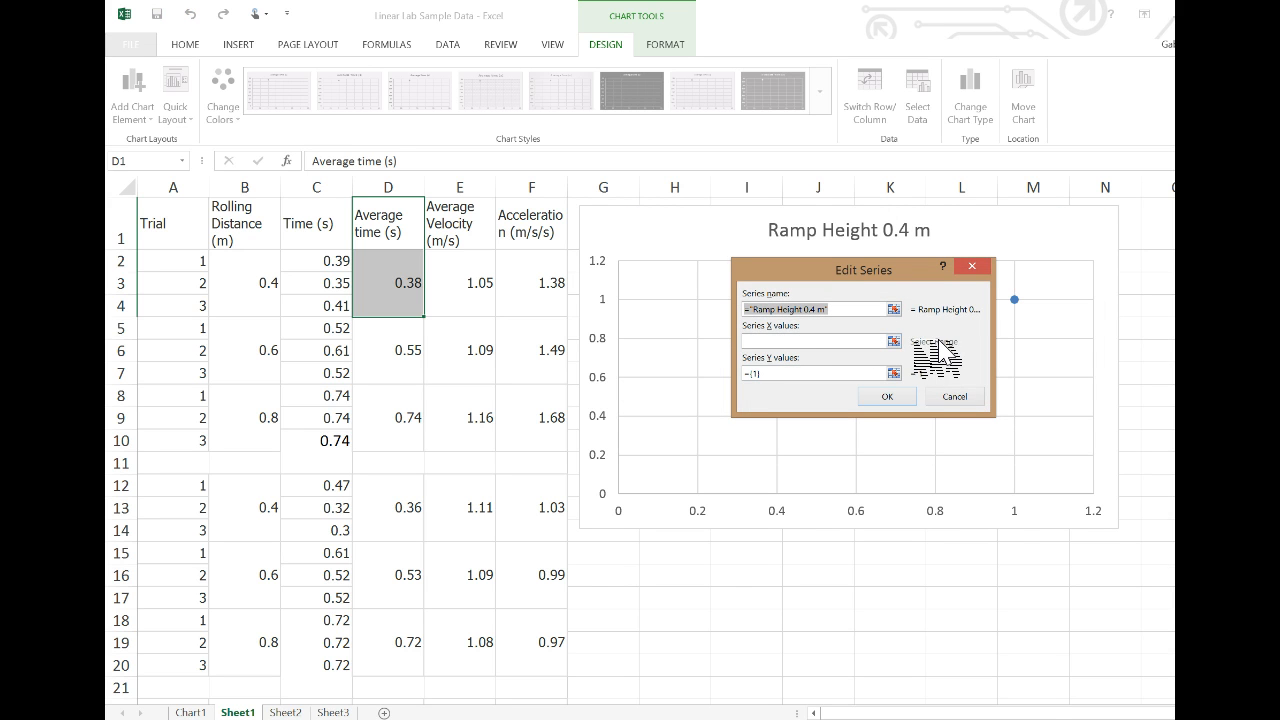
{"action": "left_click", "coordinate": [893, 341]}
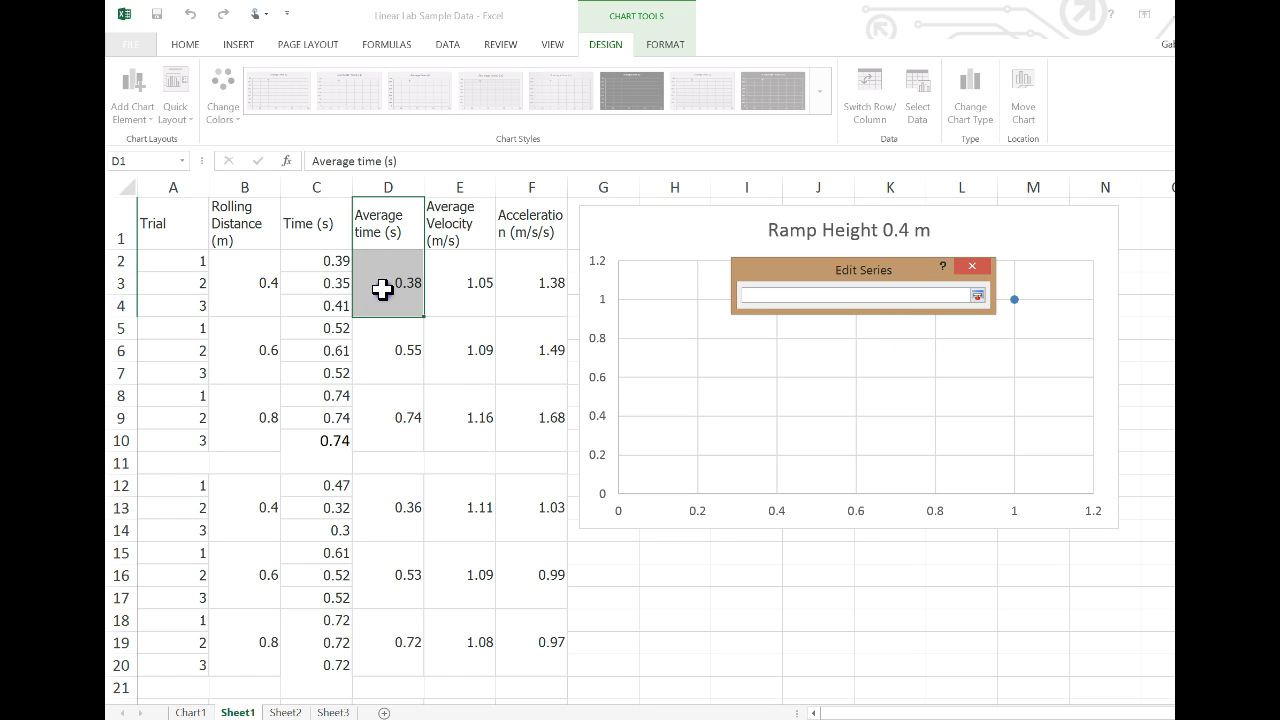
{"action": "left_click_drag", "start_coordinate": [382, 289], "coordinate": [394, 450]}
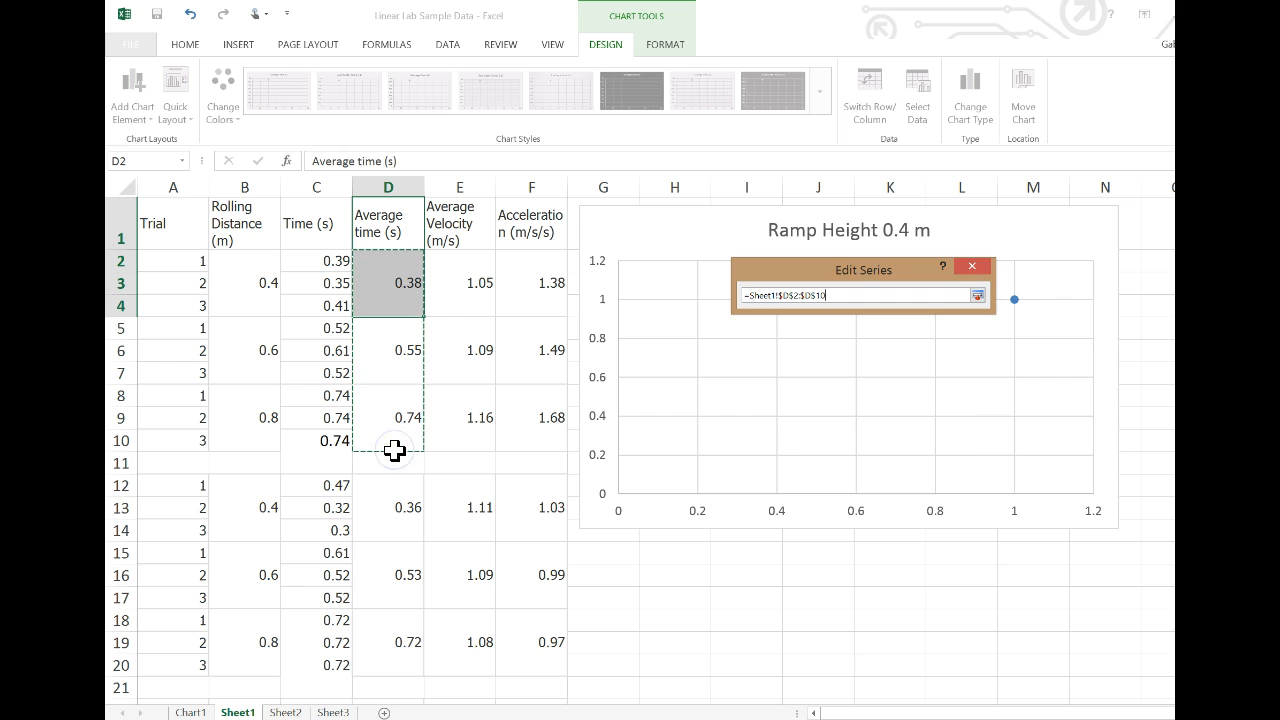
{"action": "key", "text": "Return"}
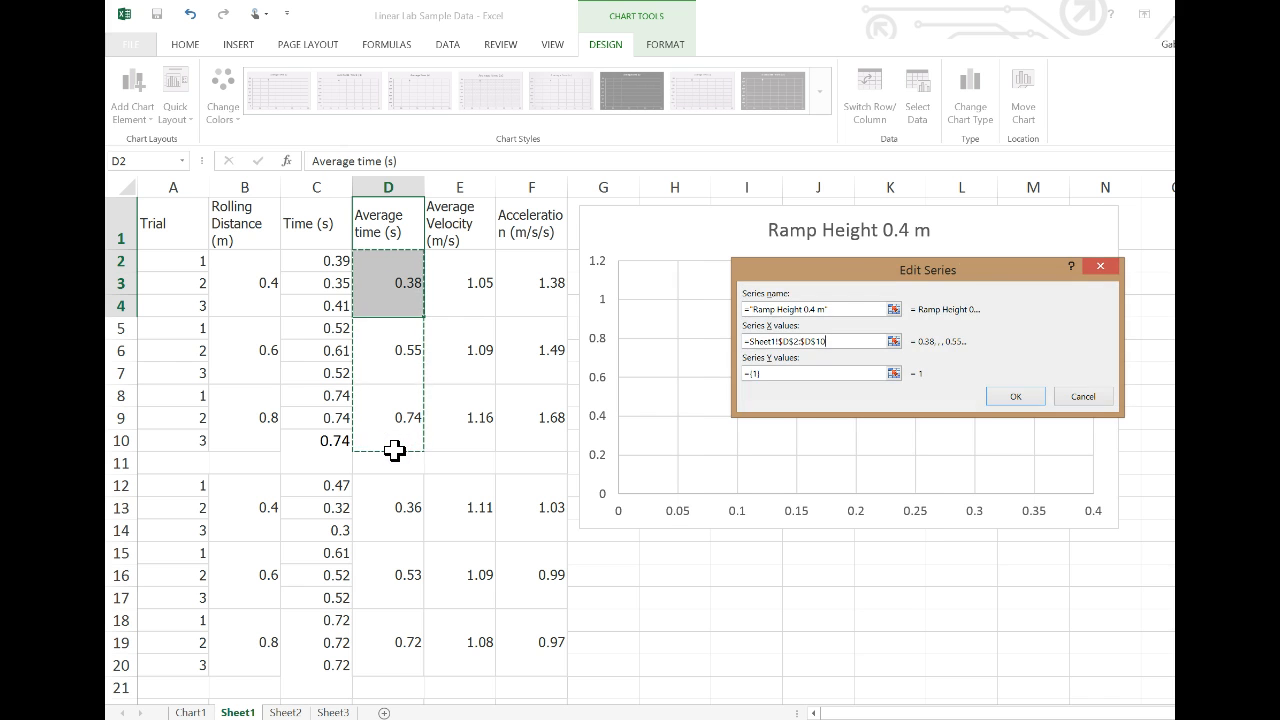
{"action": "left_click", "coordinate": [893, 373]}
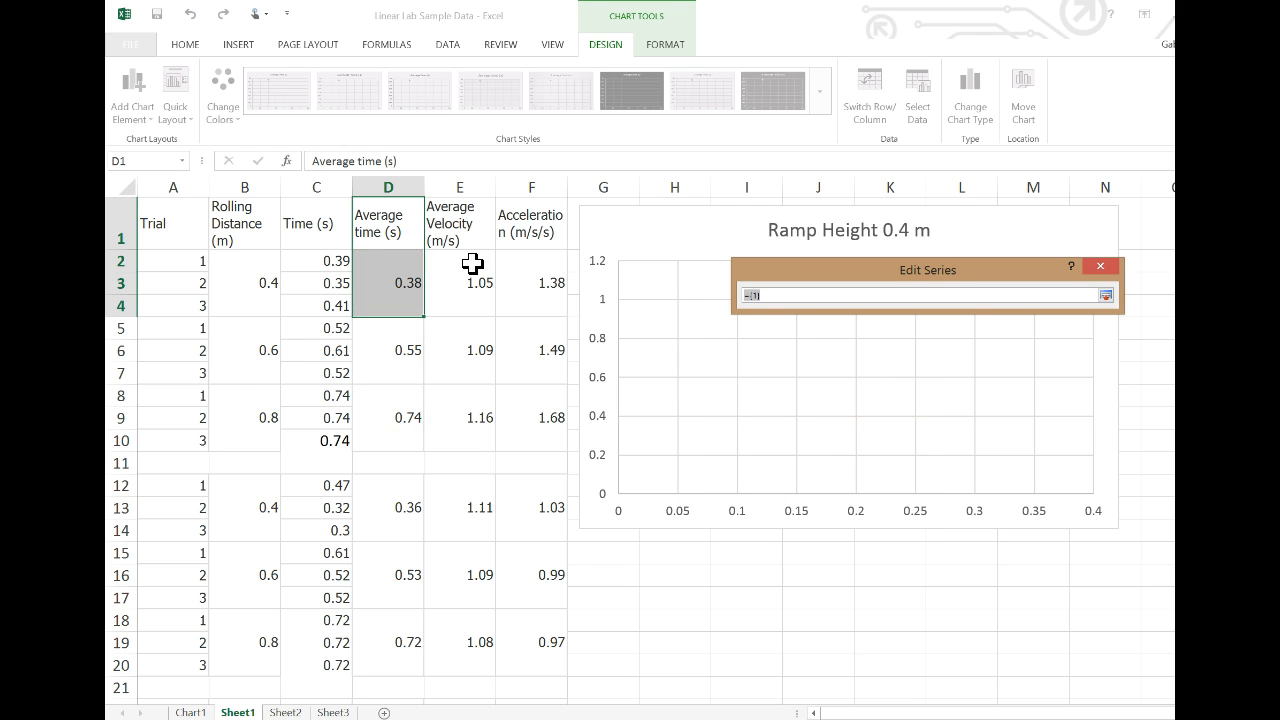
{"action": "left_click_drag", "start_coordinate": [472, 263], "coordinate": [481, 412]}
{"action": "key", "text": "Return"}
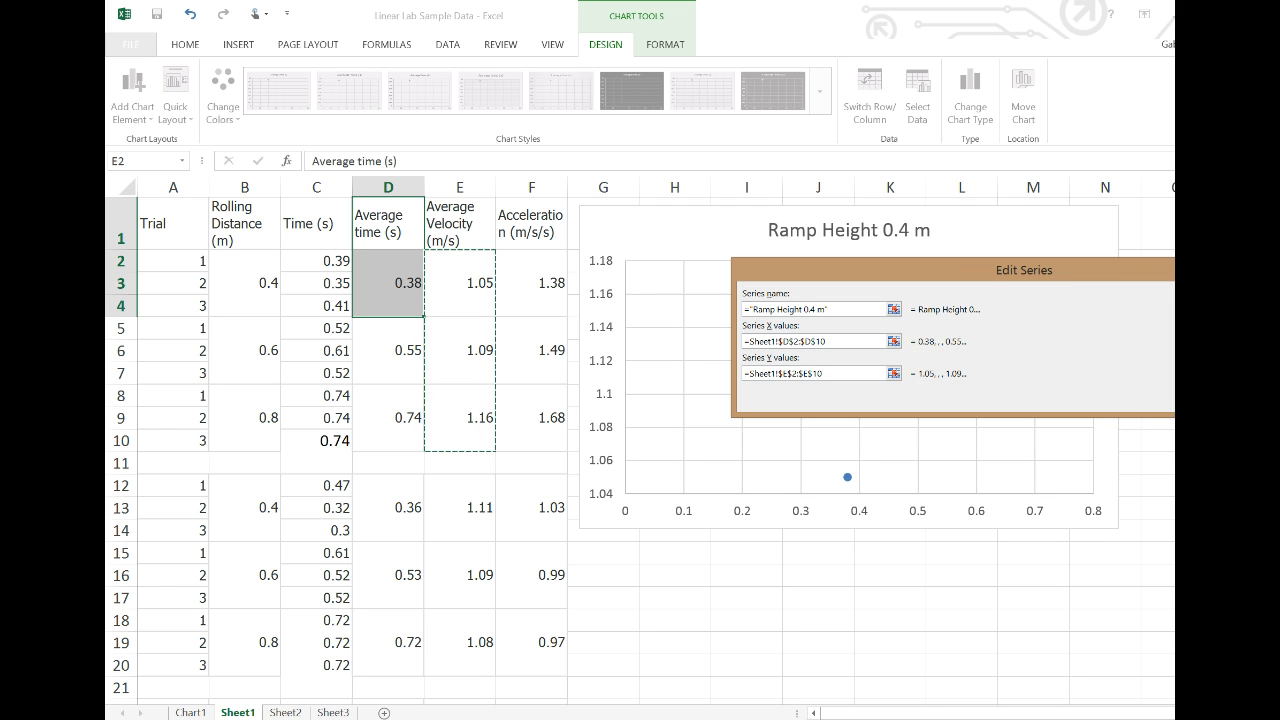
Step: Confirm the Ramp Height 0.4 m series ranges and reposition the Select Data Source dialog
{"action": "left_click", "coordinate": [1208, 397]}
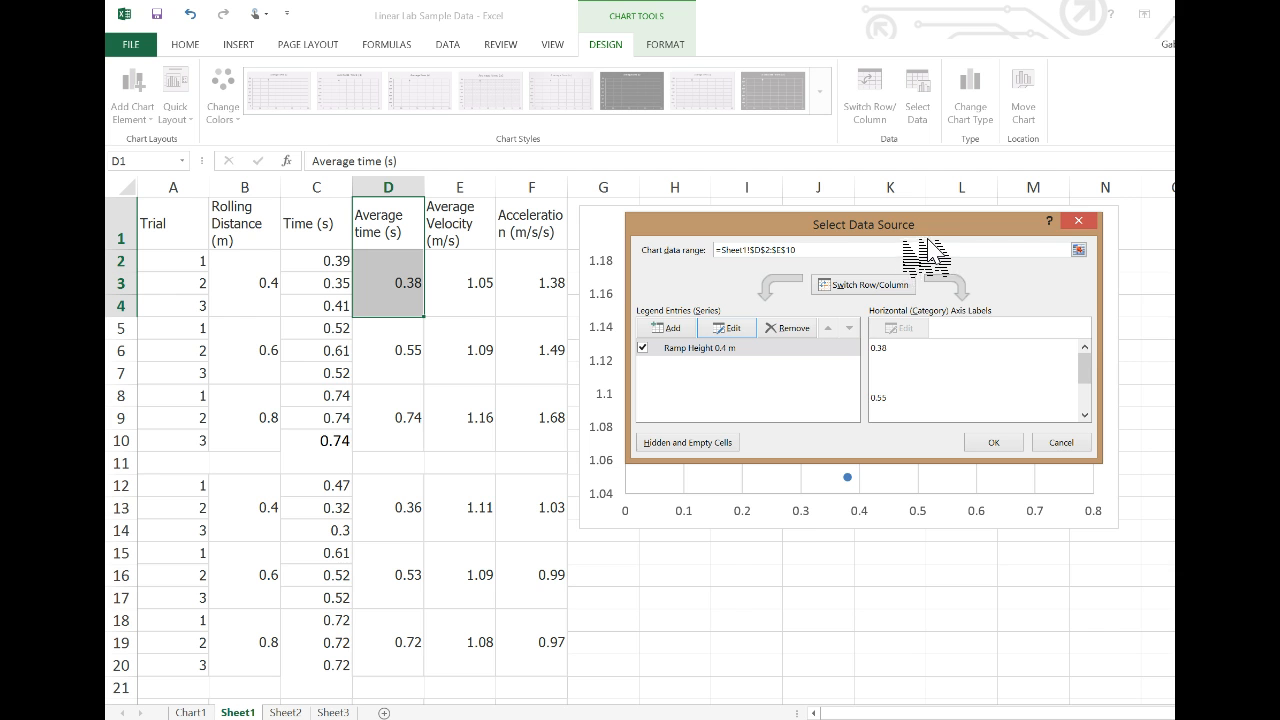
{"action": "left_click_drag", "start_coordinate": [933, 224], "coordinate": [857, 228]}
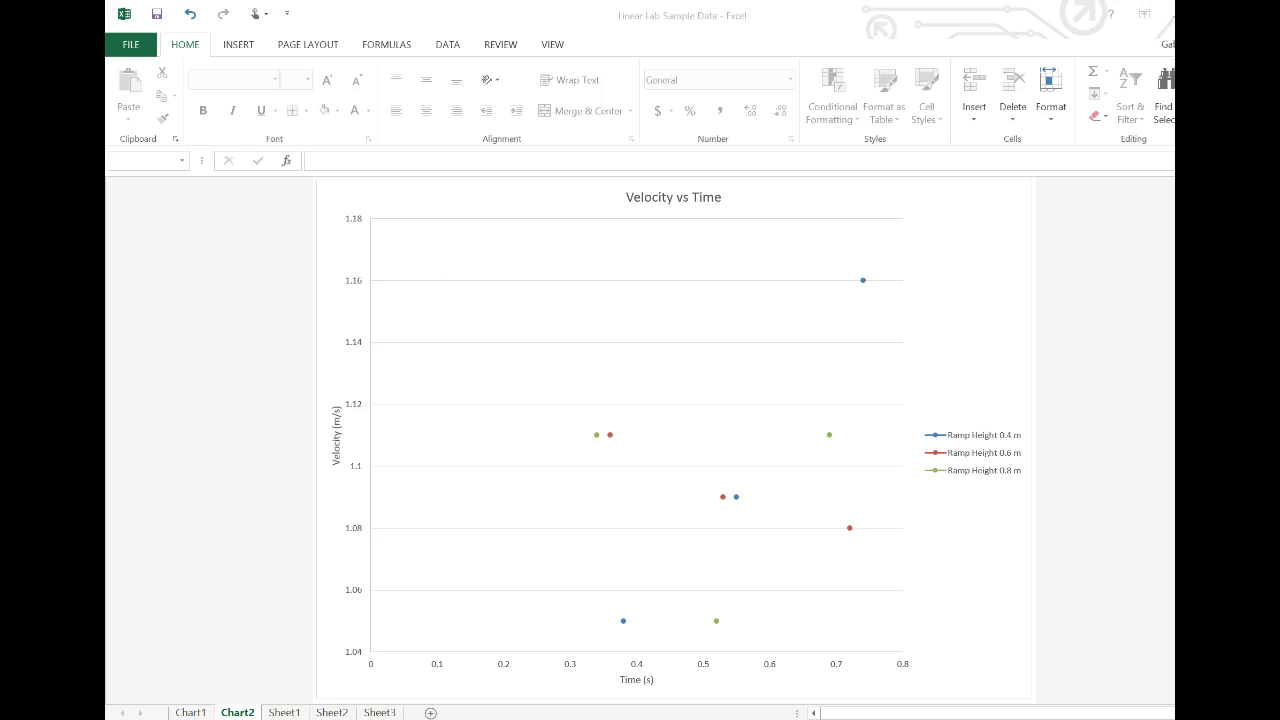
{"action": "key", "text": "alt+Tab"}
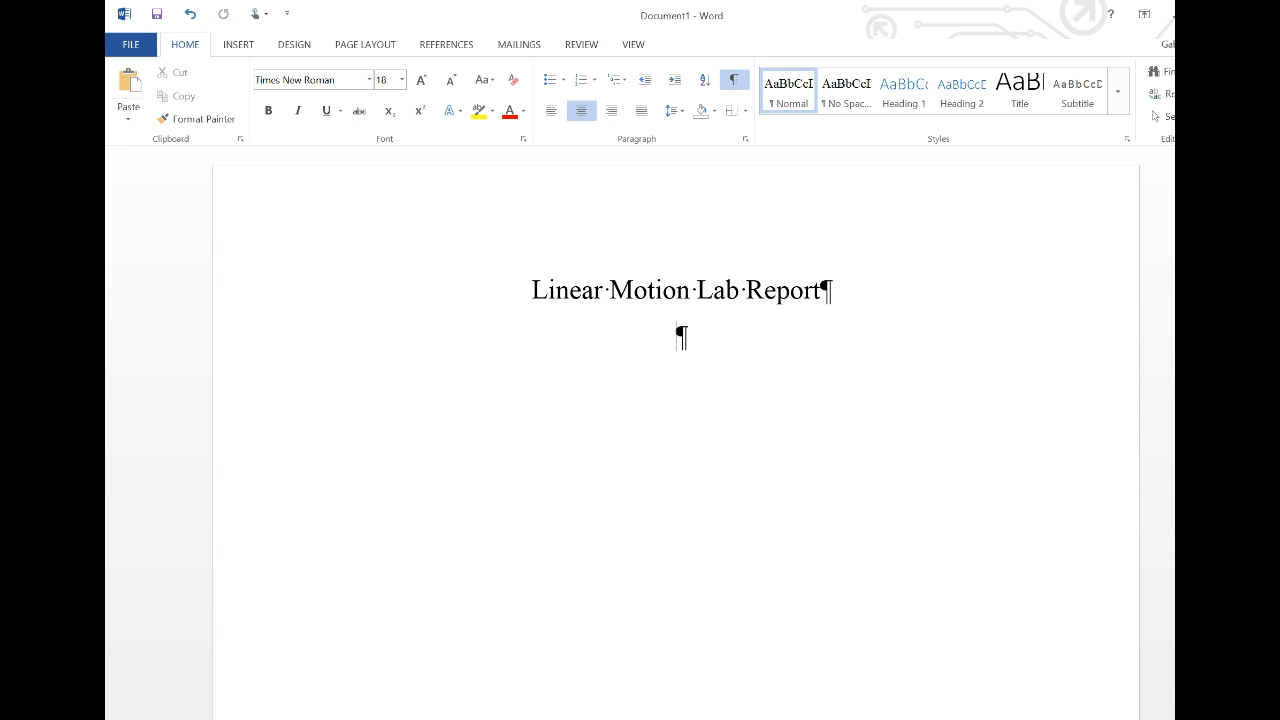
{"action": "type", "text": "skdnmvgkfds"}
{"action": "key", "text": "BackSpace"}
{"action": "key", "text": "BackSpace"}
{"action": "key", "text": "BackSpace"}
{"action": "key", "text": "BackSpace"}
{"action": "key", "text": "BackSpace"}
{"action": "key", "text": "BackSpace"}
{"action": "key", "text": "BackSpace"}
{"action": "key", "text": "BackSpace"}
{"action": "key", "text": "BackSpace"}
{"action": "key", "text": "BackSpace"}
{"action": "key", "text": "alt+Tab"}
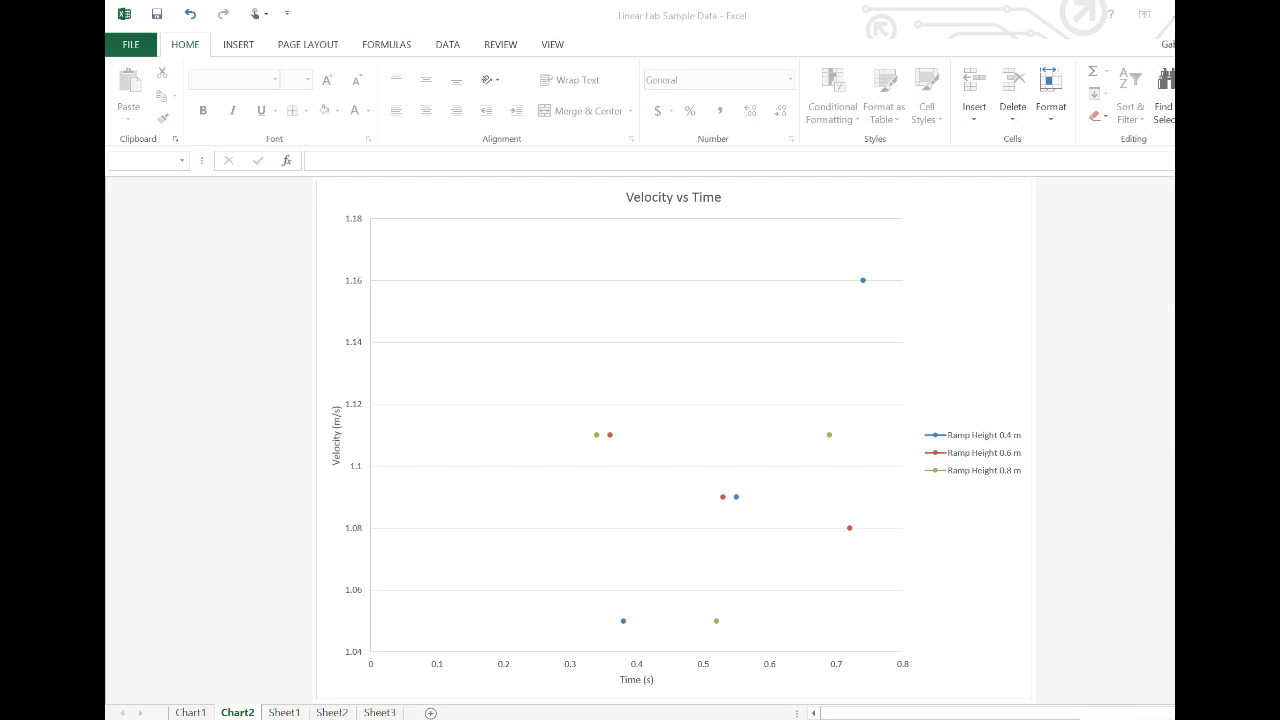
Step: Copy the Distance vs Time chart from Chart1 into the Word lab report below its title, using the destination theme
{"action": "left_click", "coordinate": [215, 712]}
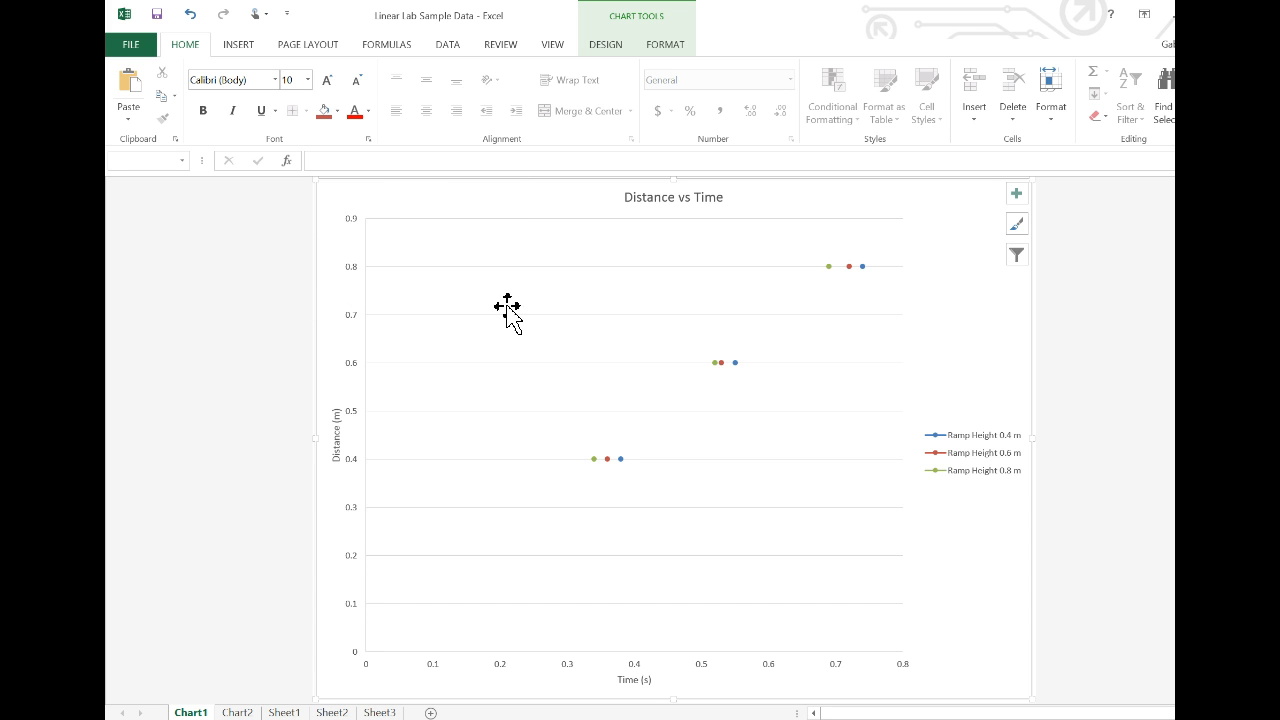
{"action": "left_click", "coordinate": [973, 337]}
{"action": "right_click", "coordinate": [974, 337]}
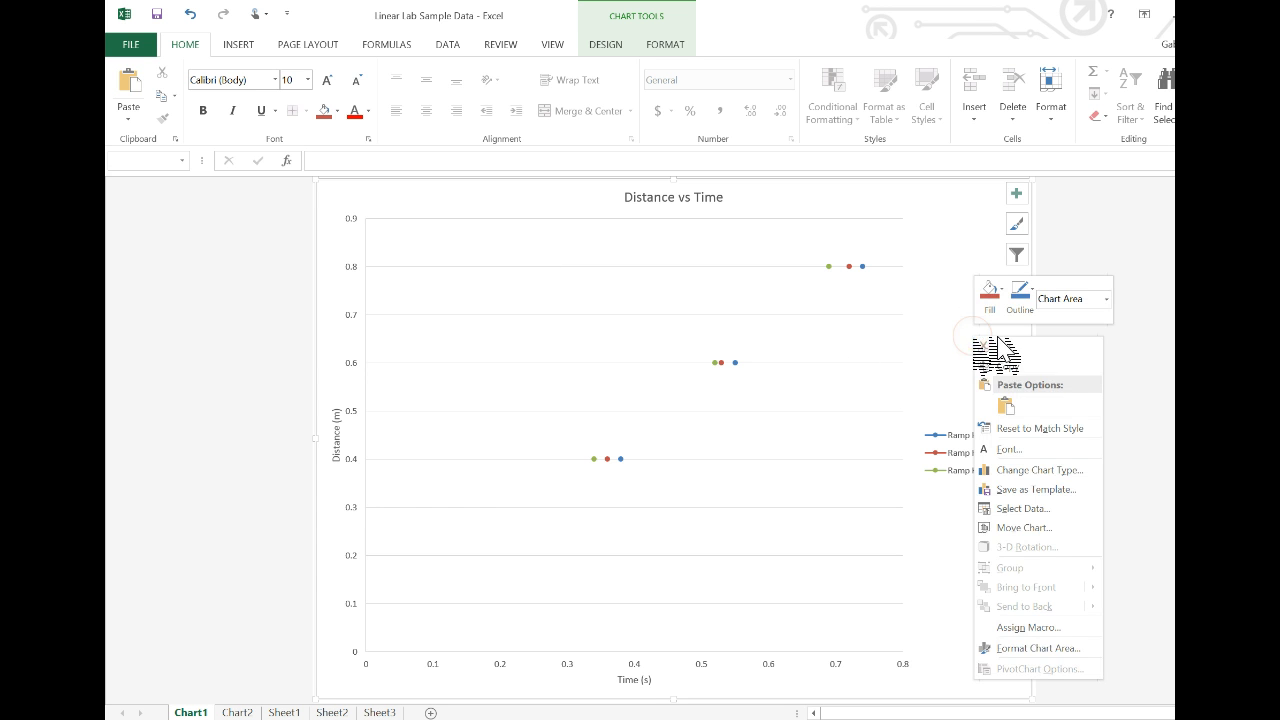
{"action": "left_click", "coordinate": [1022, 367]}
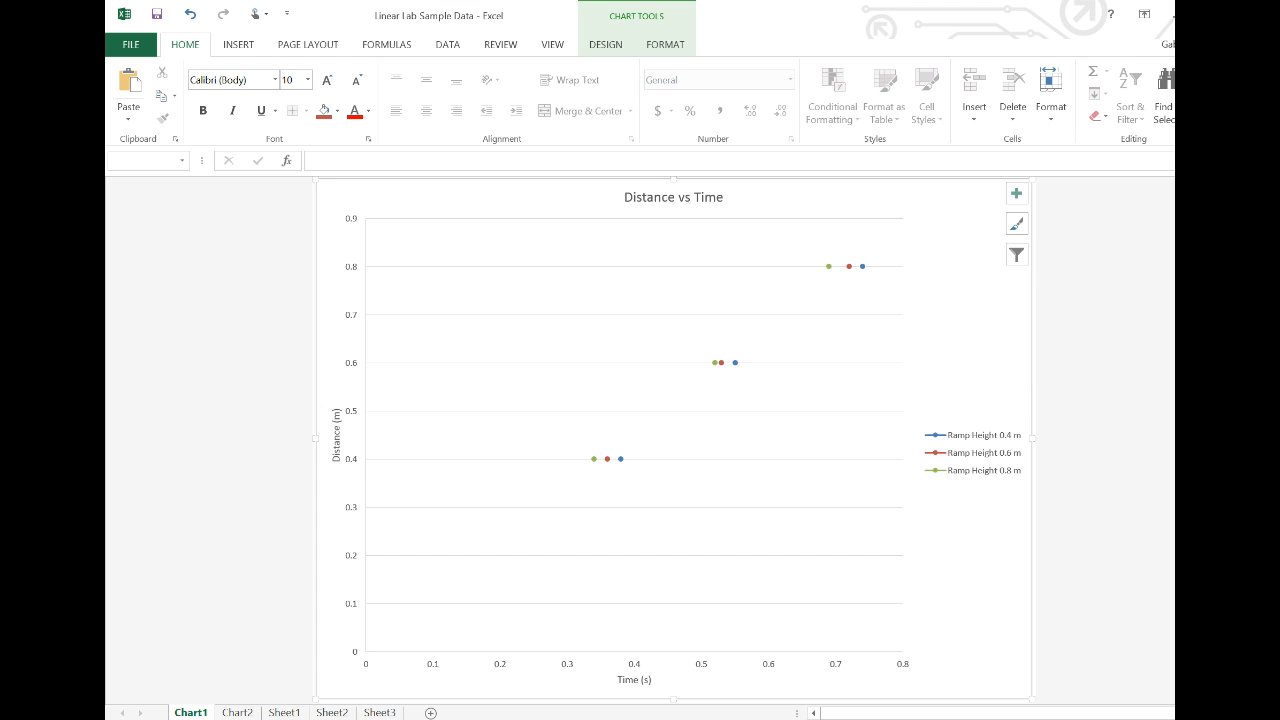
{"action": "key", "text": "alt+Tab"}
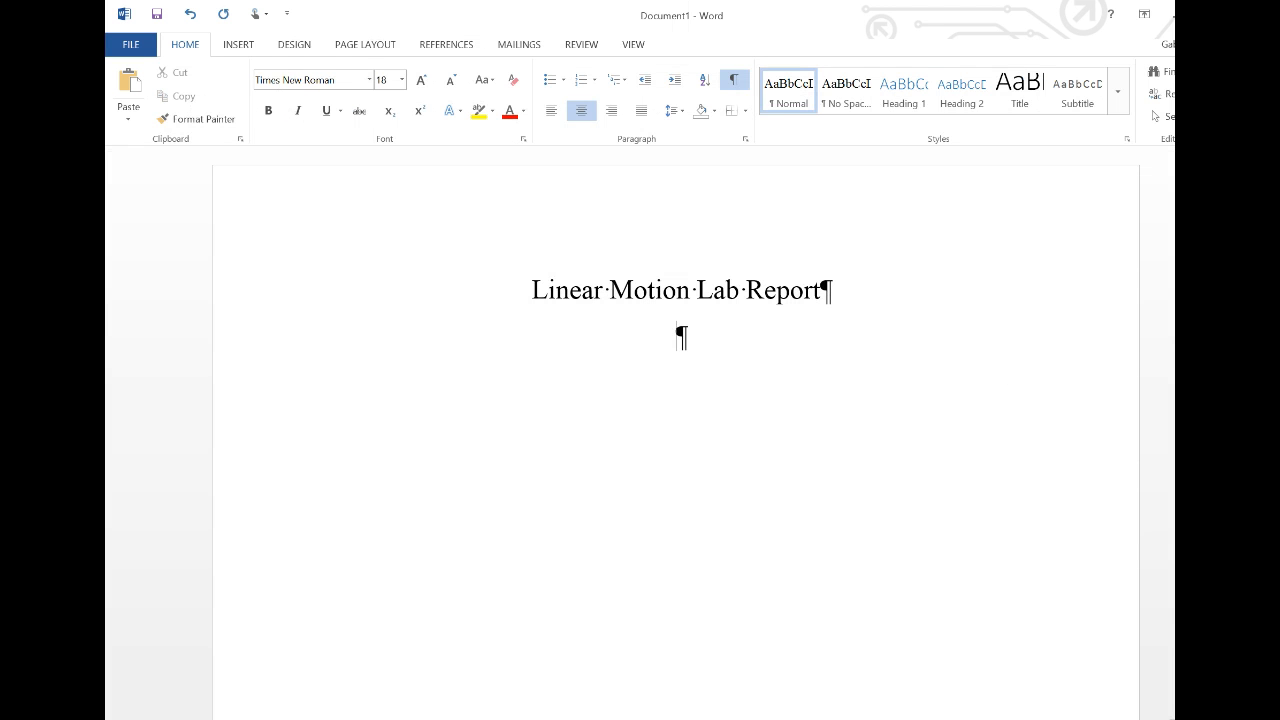
{"action": "right_click", "coordinate": [593, 381]}
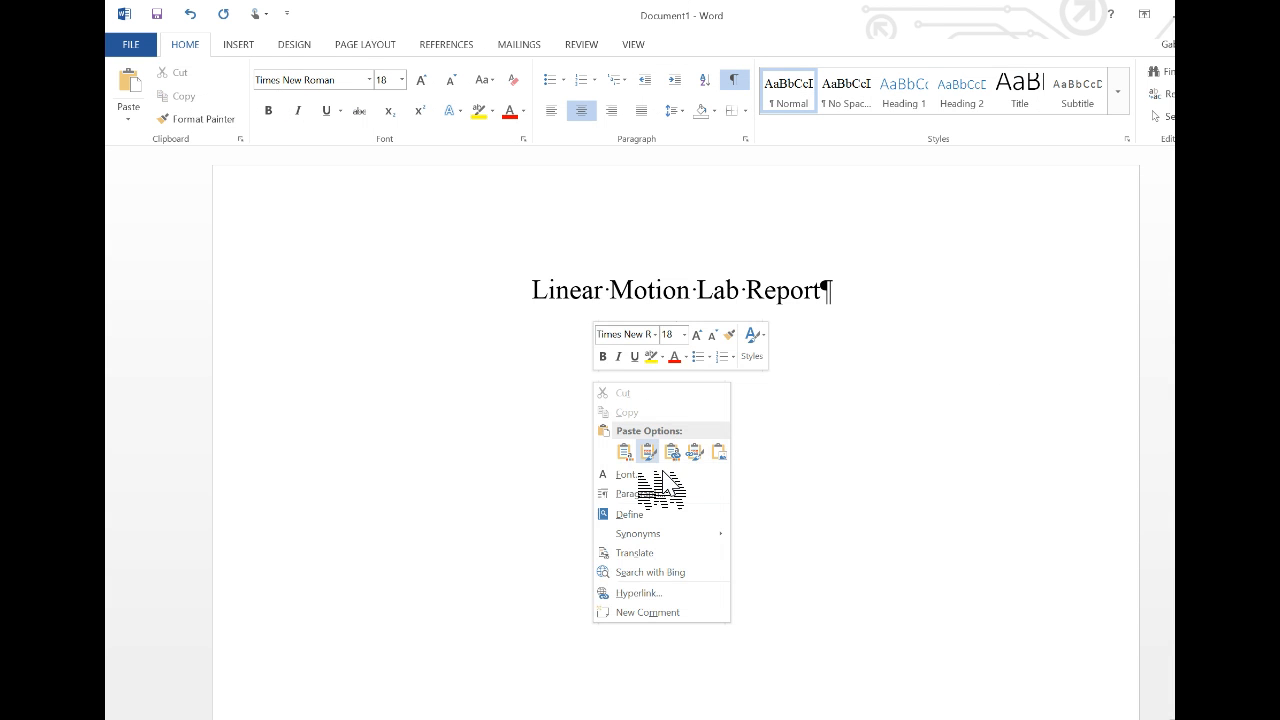
{"action": "left_click", "coordinate": [624, 452]}
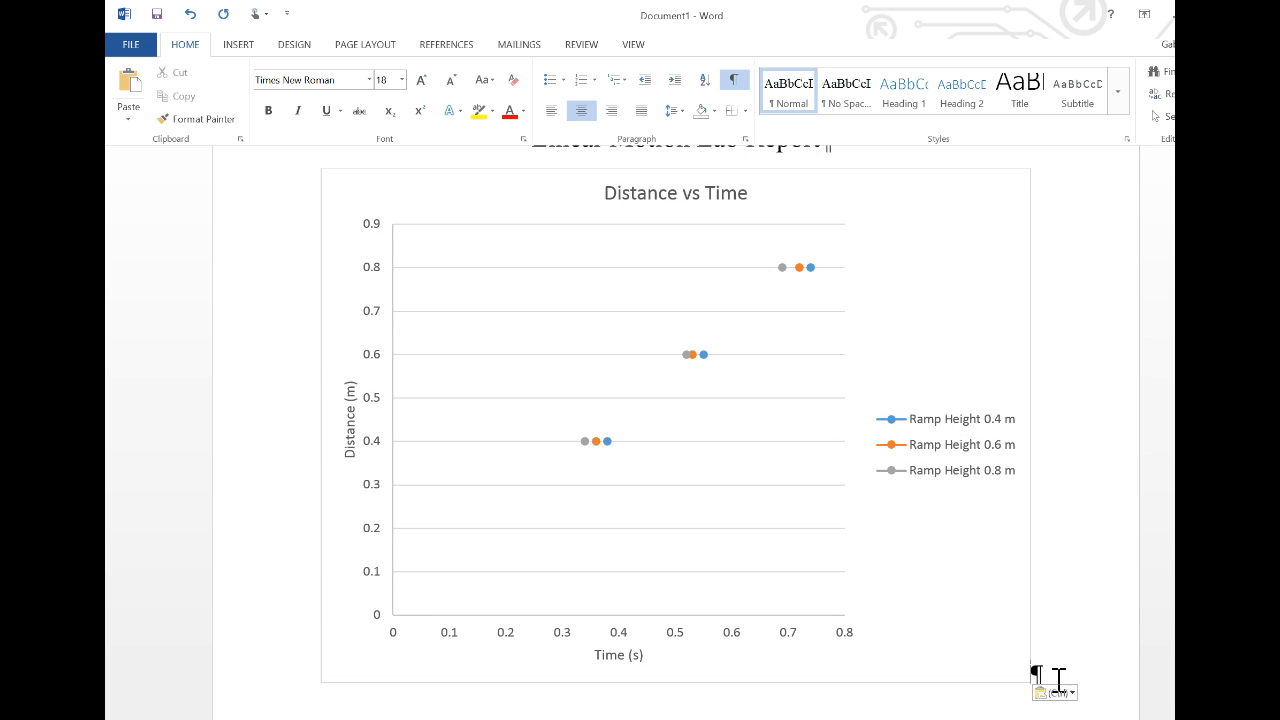
Step: Shrink the pasted Distance vs Time chart and start a new paragraph below it
{"action": "left_click", "coordinate": [1020, 674]}
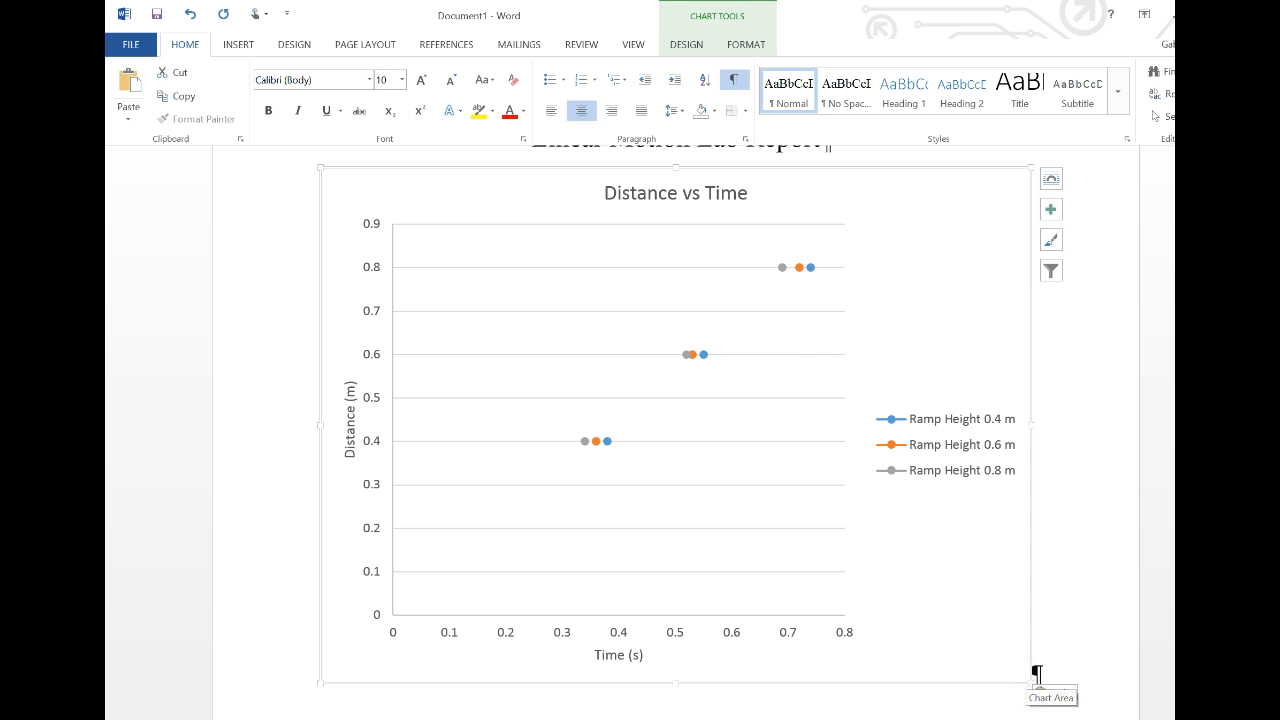
{"action": "mouse_move", "coordinate": [1030, 684]}
{"action": "left_mouse_down"}
{"action": "mouse_move", "coordinate": [812, 495]}
{"action": "mouse_move", "coordinate": [954, 531]}
{"action": "mouse_move", "coordinate": [863, 491]}
{"action": "mouse_move", "coordinate": [906, 280]}
{"action": "mouse_move", "coordinate": [931, 660]}
{"action": "mouse_move", "coordinate": [623, 674]}
{"action": "mouse_move", "coordinate": [903, 609]}
{"action": "mouse_move", "coordinate": [926, 623]}
{"action": "mouse_move", "coordinate": [960, 540]}
{"action": "mouse_move", "coordinate": [974, 556]}
{"action": "left_mouse_up"}
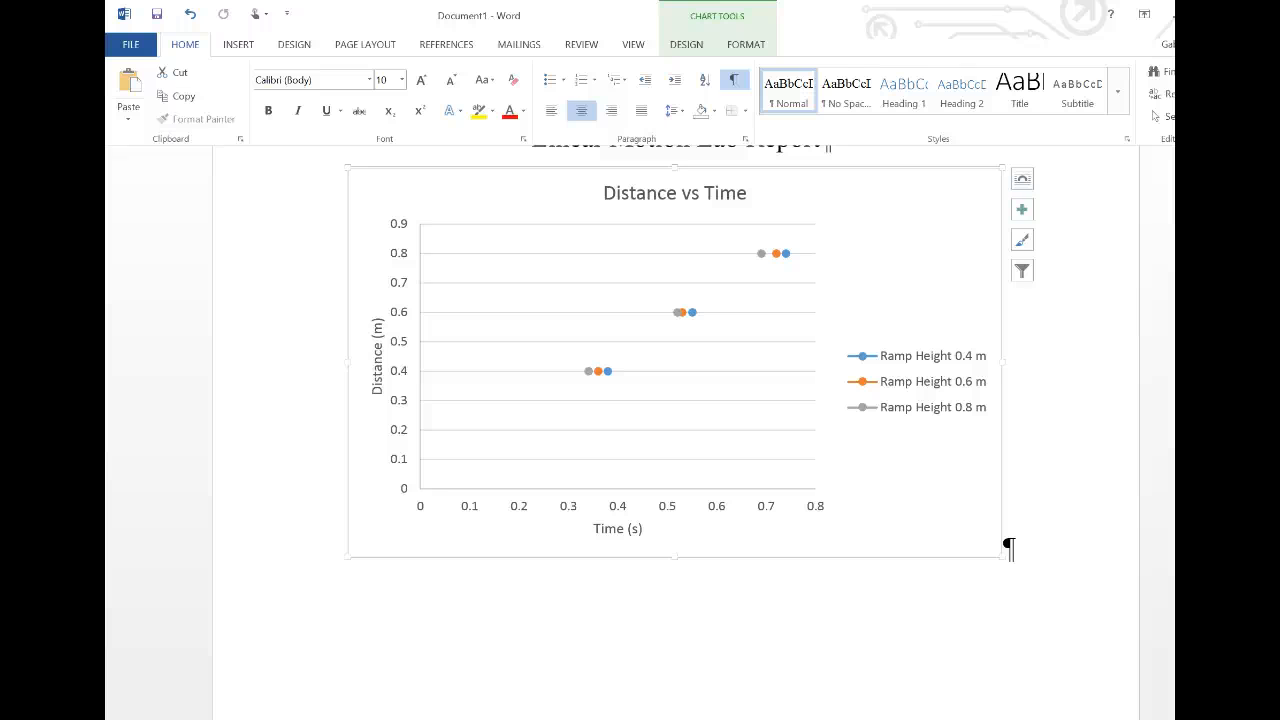
{"action": "left_click", "coordinate": [1030, 557]}
{"action": "key", "text": "Return"}
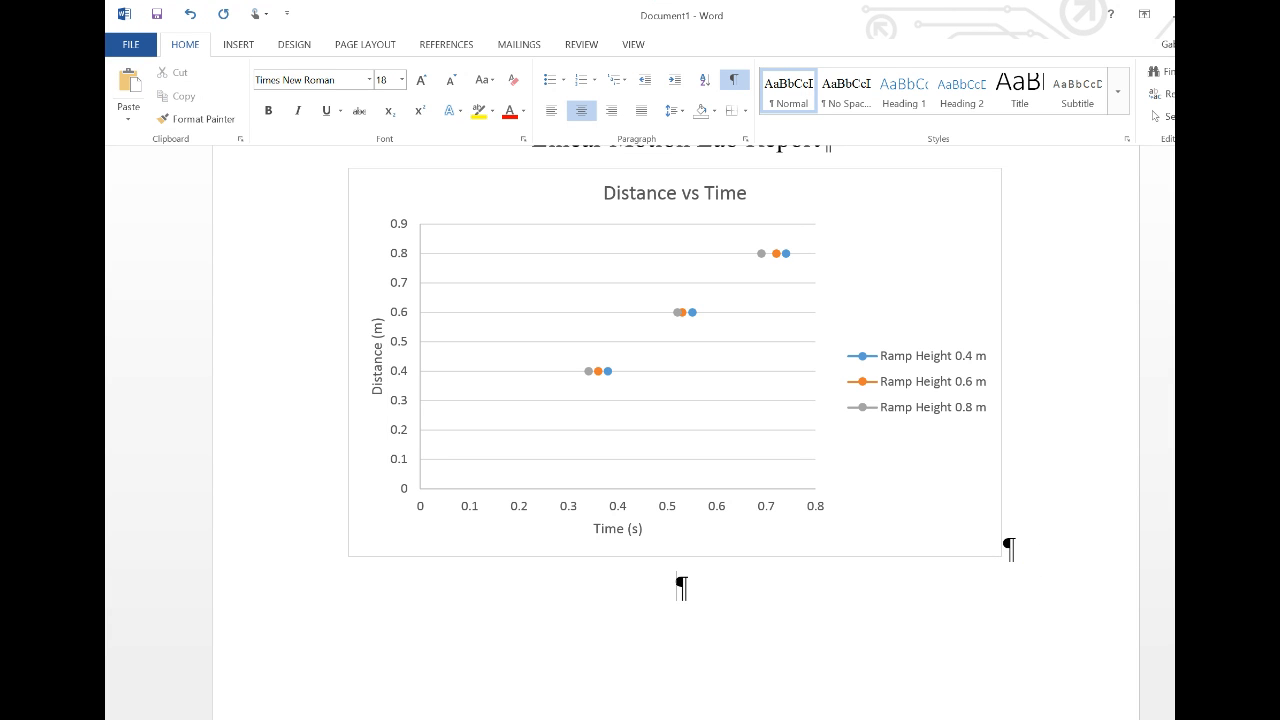
Step: Copy the Velocity vs Time chart from Excel's Chart2 into the Word report under the Distance vs Time chart and add a paragraph after it
{"action": "key", "text": "alt+Tab"}
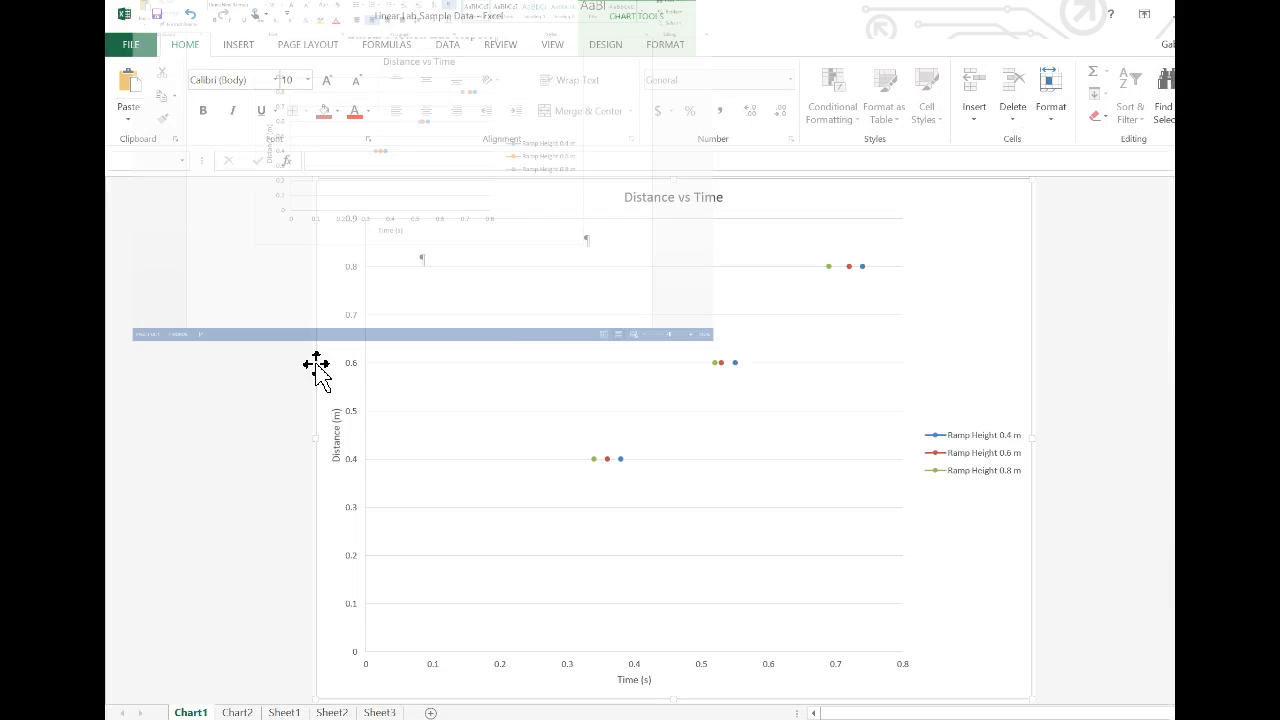
{"action": "left_click", "coordinate": [238, 712]}
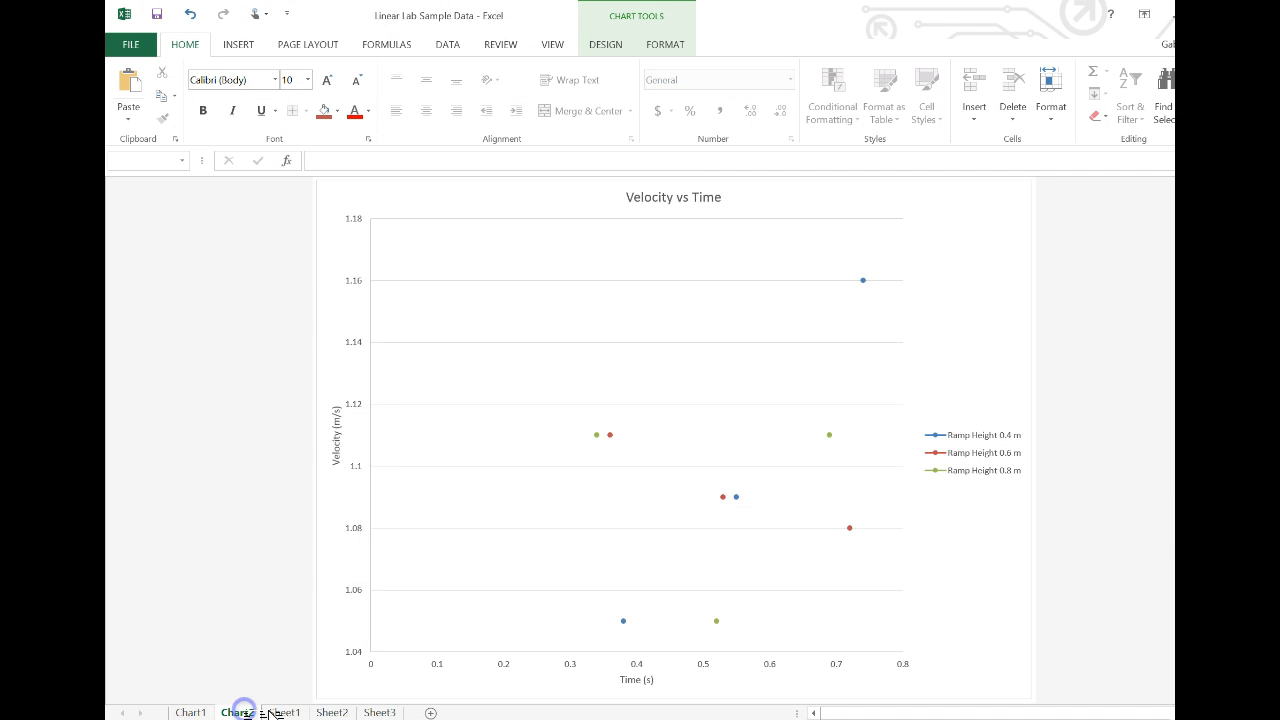
{"action": "left_click", "coordinate": [980, 263]}
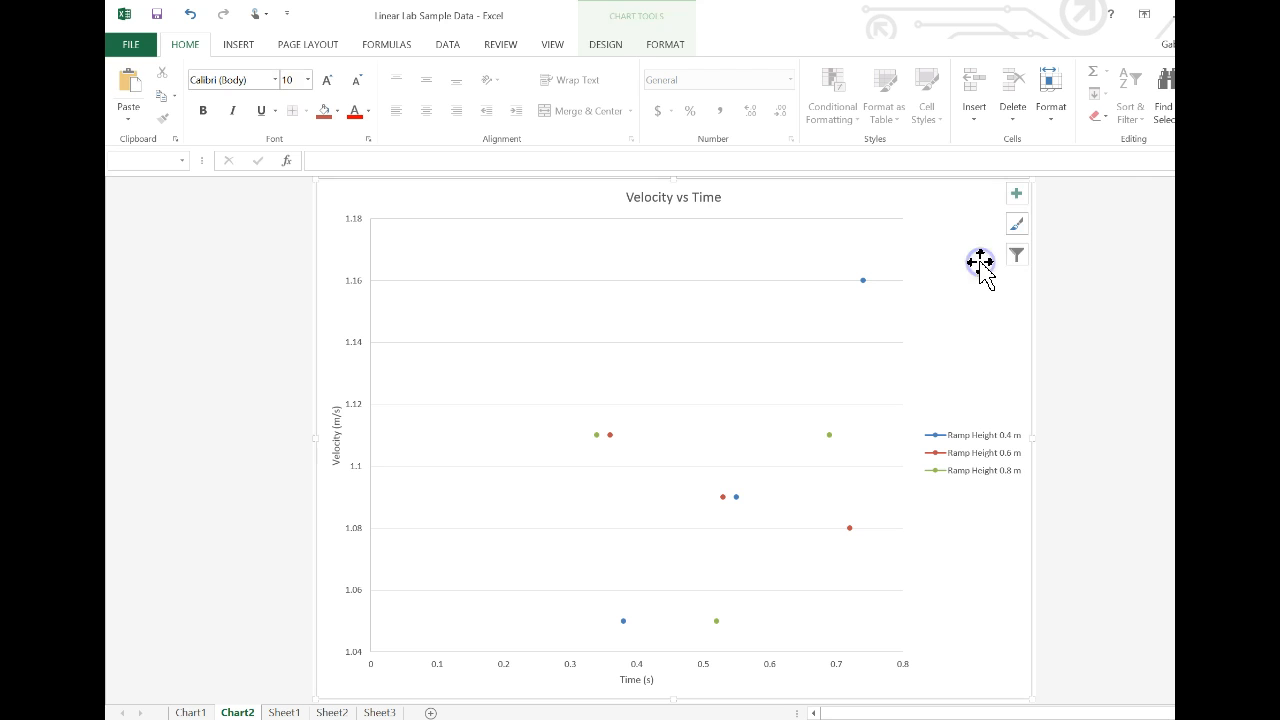
{"action": "right_click", "coordinate": [982, 266]}
{"action": "left_click", "coordinate": [1000, 289]}
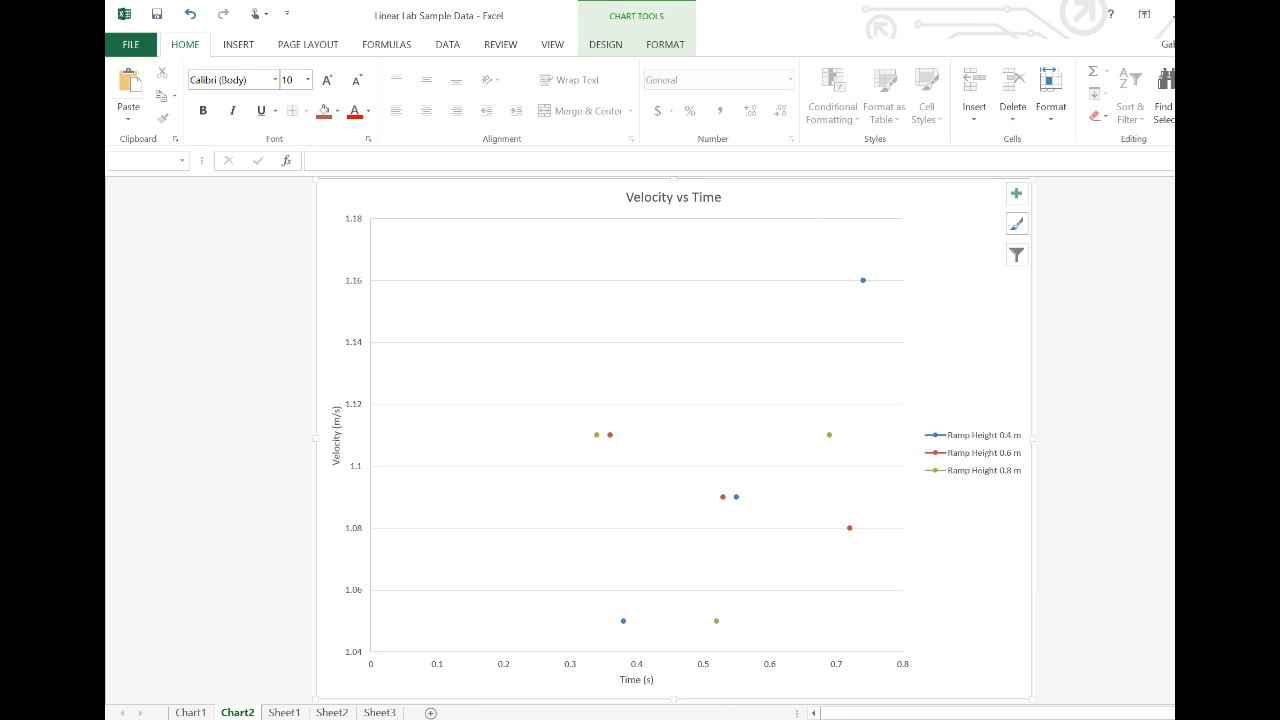
{"action": "key", "text": "alt+Tab"}
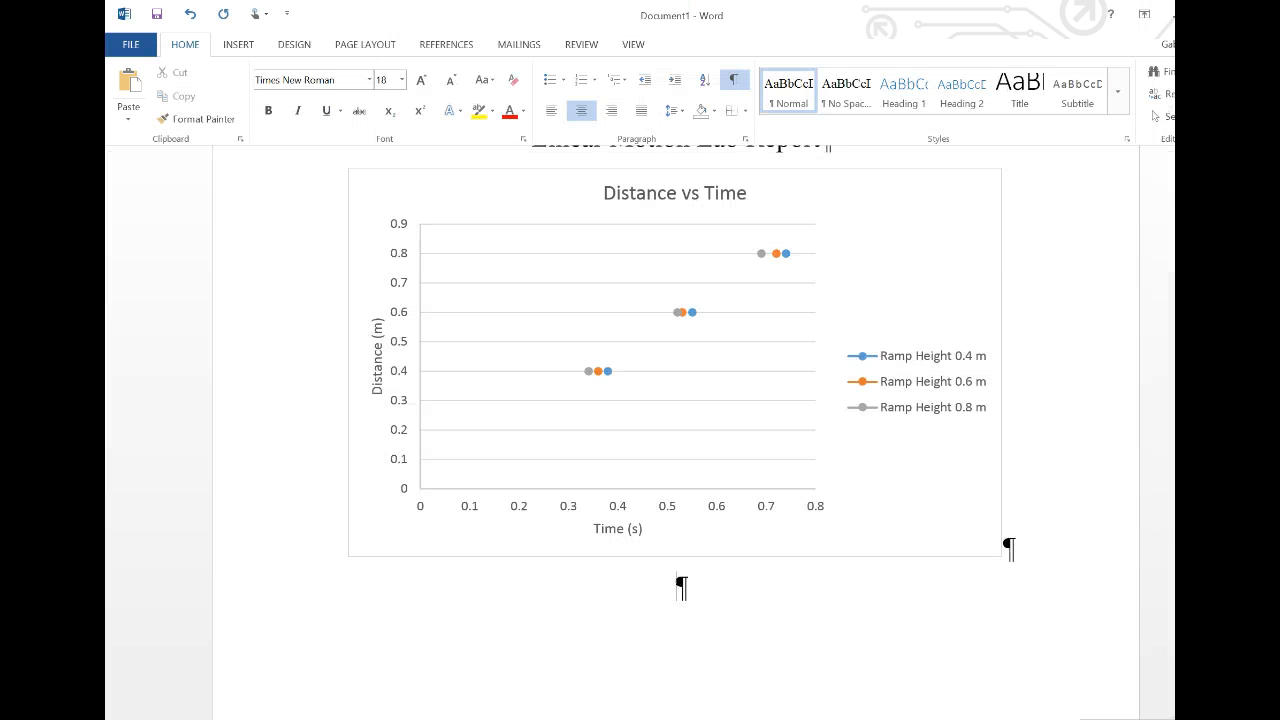
{"action": "key", "text": "ctrl+v"}
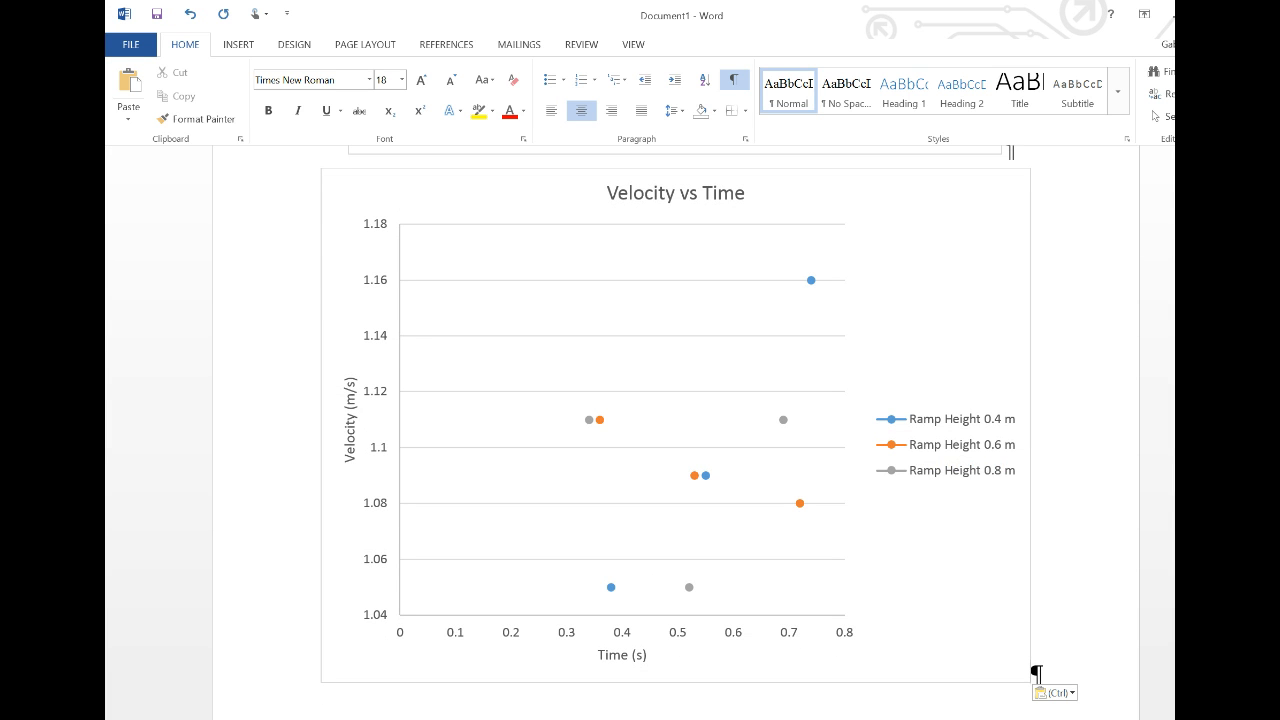
{"action": "left_click", "coordinate": [1063, 646]}
{"action": "key", "text": "Return"}
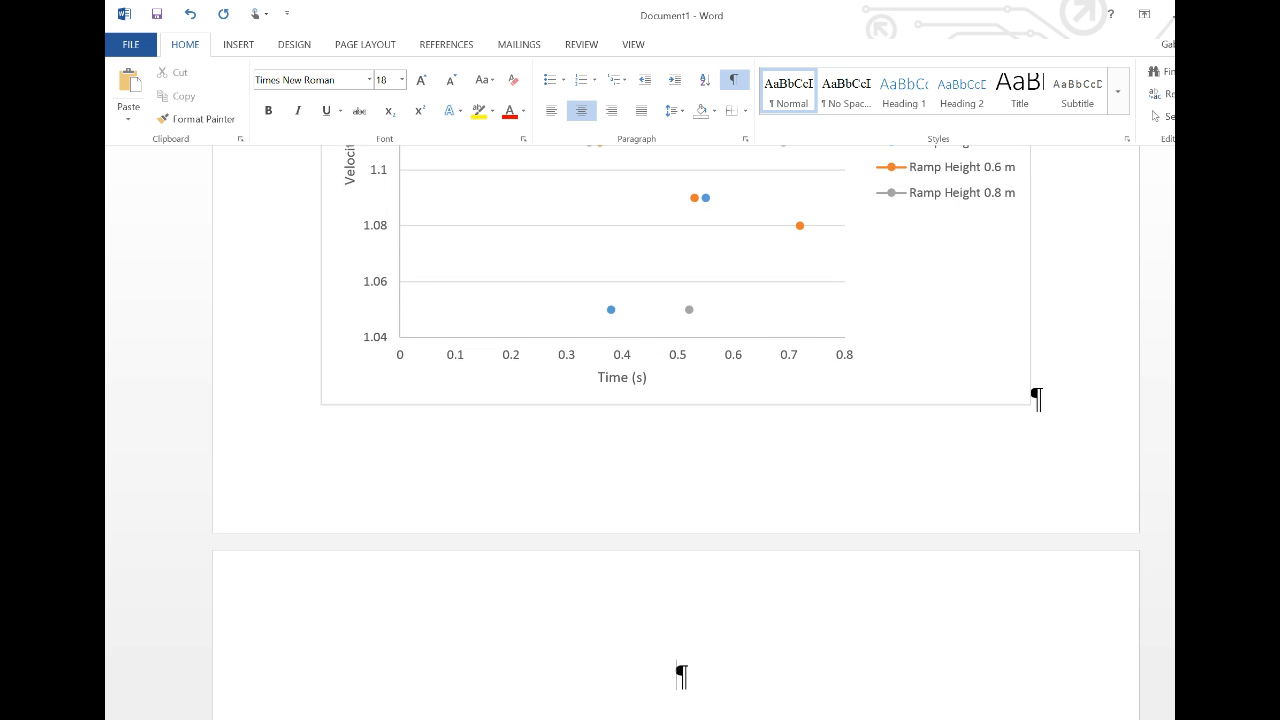
{"action": "type", "text": "dmbcsdvcs"}
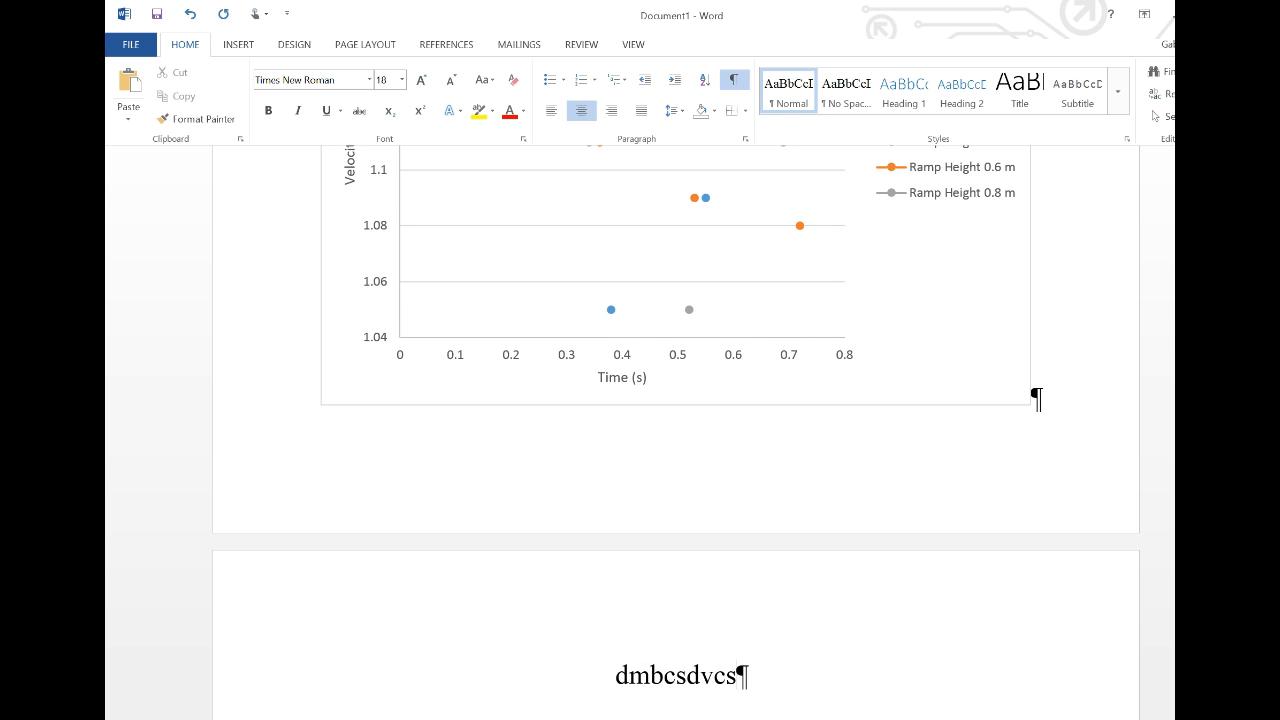
{"action": "scroll", "coordinate": [676, 430], "scroll_direction": "down", "scroll_amount": 5}
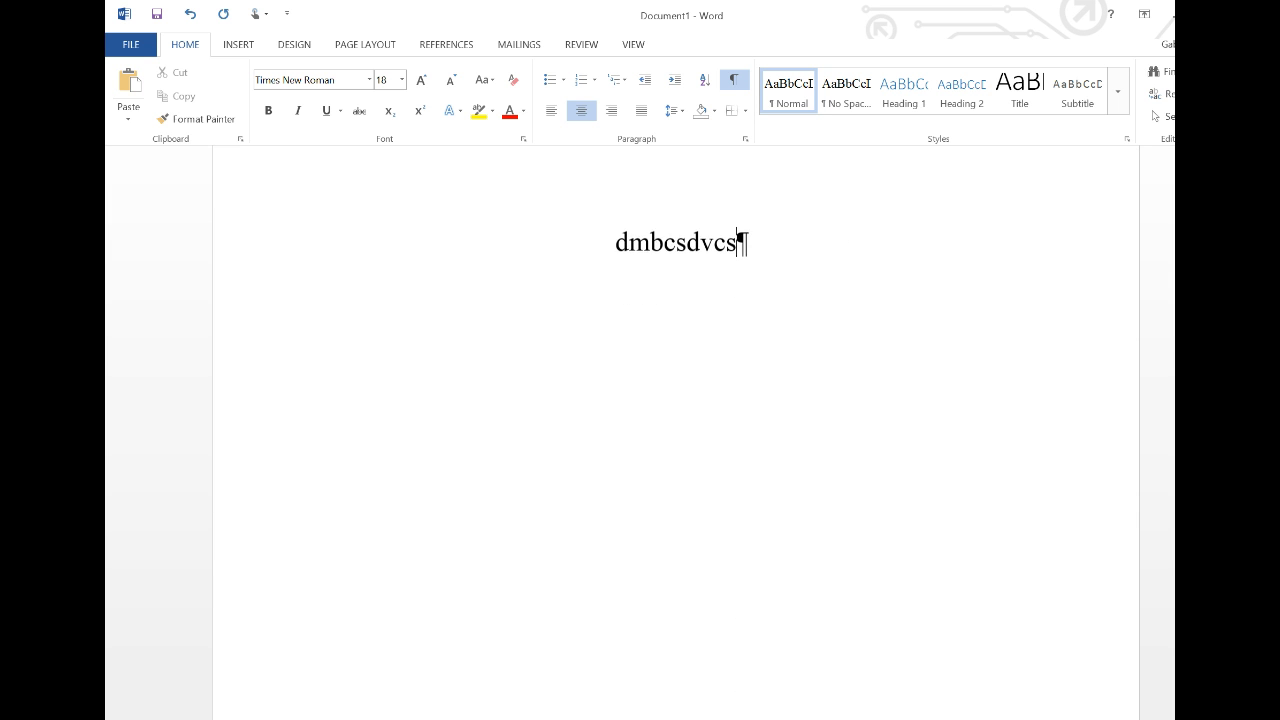
{"action": "key", "text": "BackSpace"}
{"action": "key", "text": "BackSpace"}
{"action": "key", "text": "BackSpace"}
{"action": "key", "text": "BackSpace"}
{"action": "key", "text": "BackSpace"}
{"action": "key", "text": "BackSpace"}
{"action": "key", "text": "BackSpace"}
{"action": "key", "text": "BackSpace"}
{"action": "key", "text": "BackSpace"}
{"action": "key", "text": "BackSpace"}
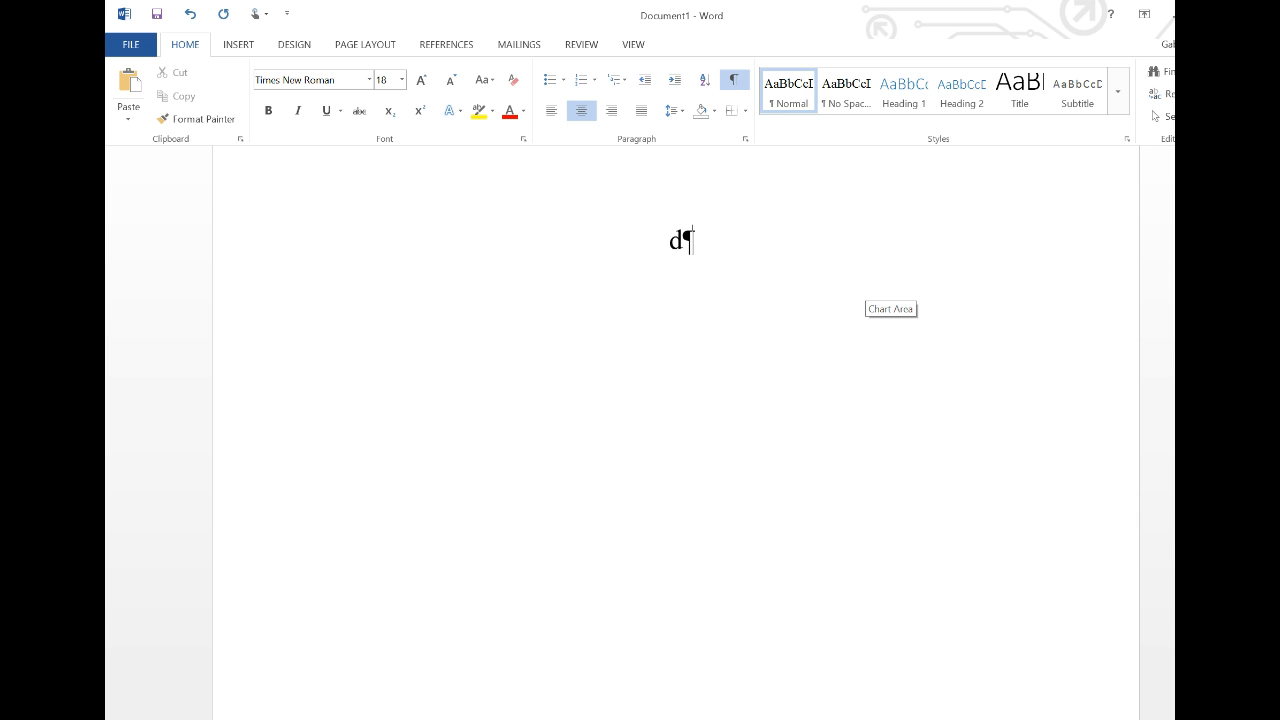
{"action": "left_click", "coordinate": [519, 44]}
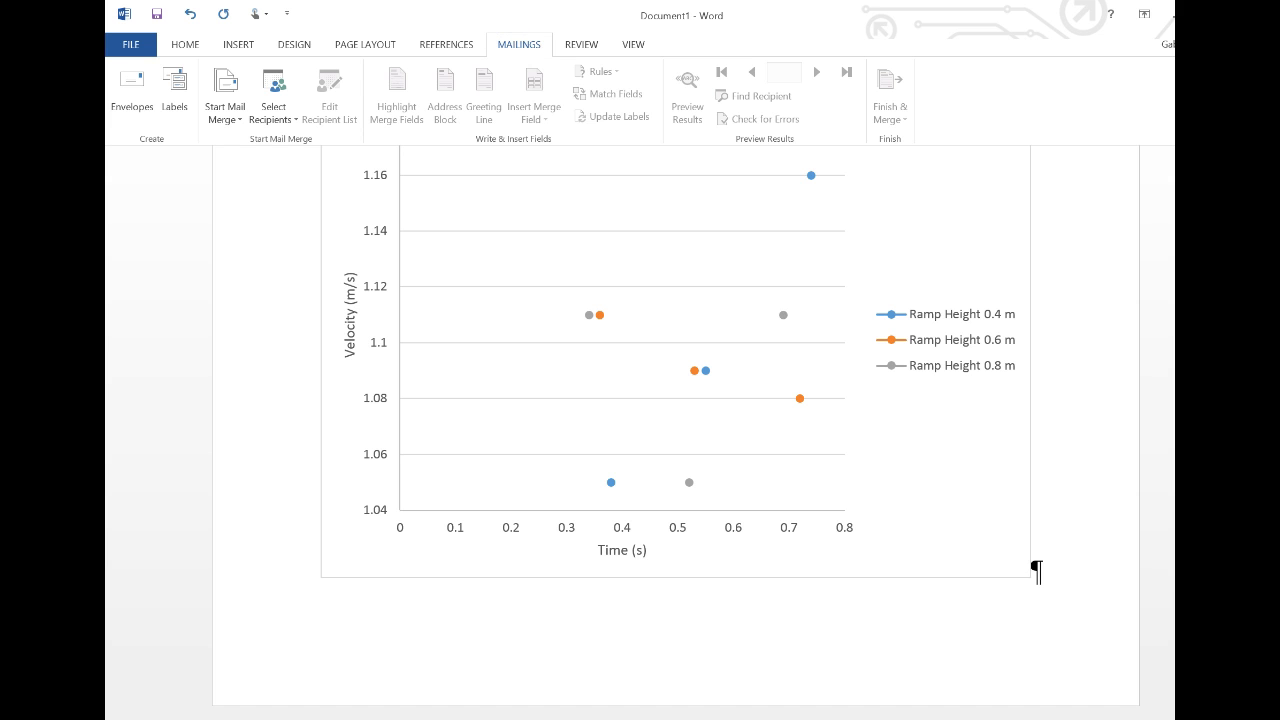
{"action": "scroll", "coordinate": [1060, 570], "scroll_direction": "down", "scroll_amount": 3}
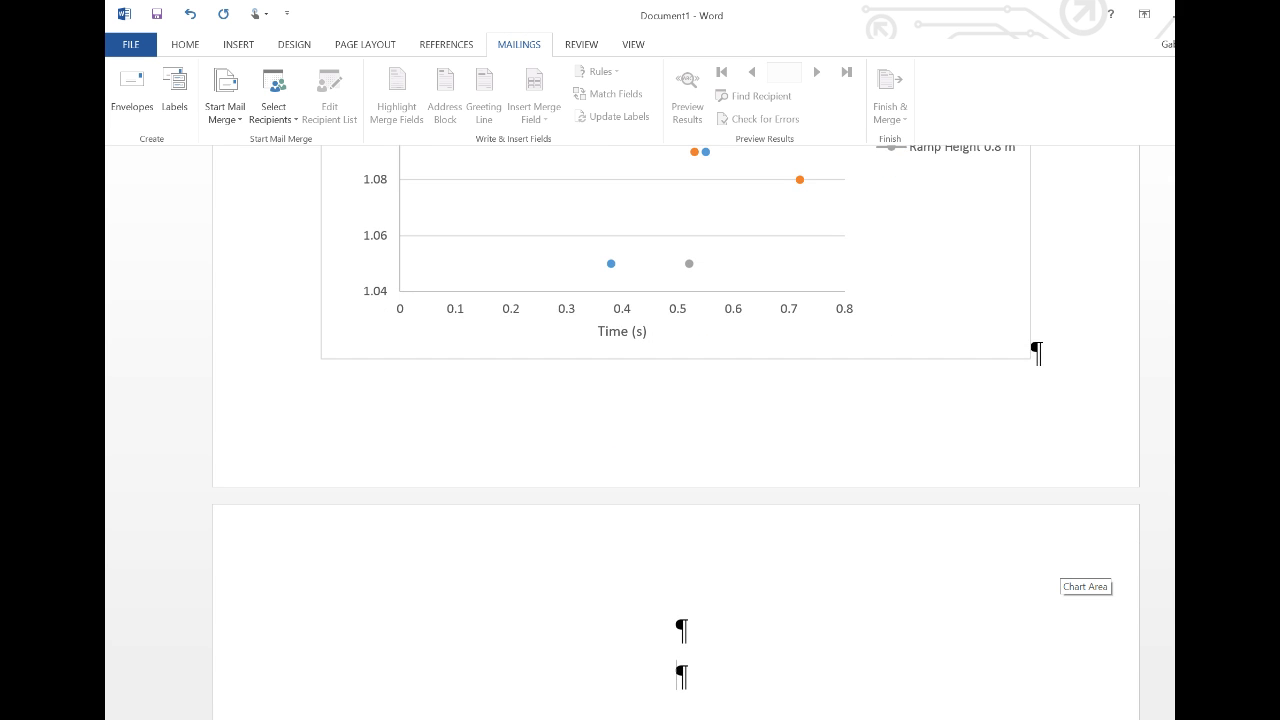
Step: Copy the data table A1:F30 from Excel's Sheet1 into the Word report on the page after the charts
{"action": "key", "text": "alt+Tab"}
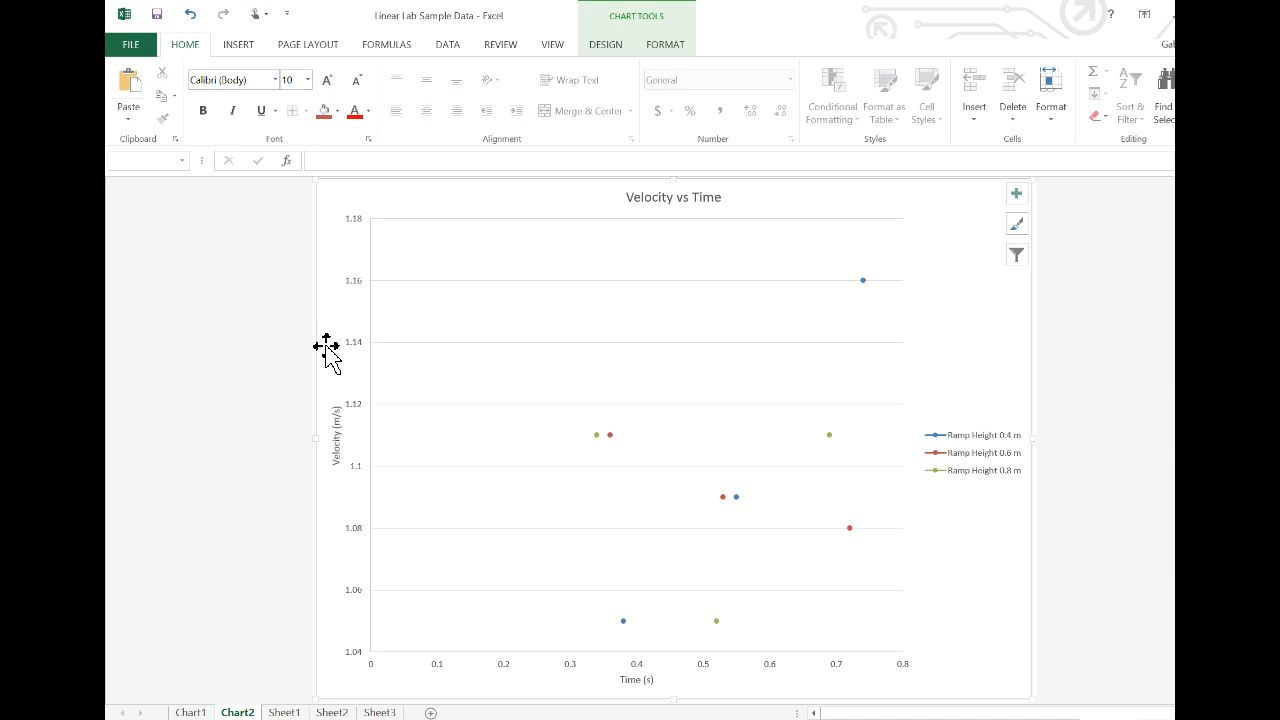
{"action": "left_click", "coordinate": [284, 712]}
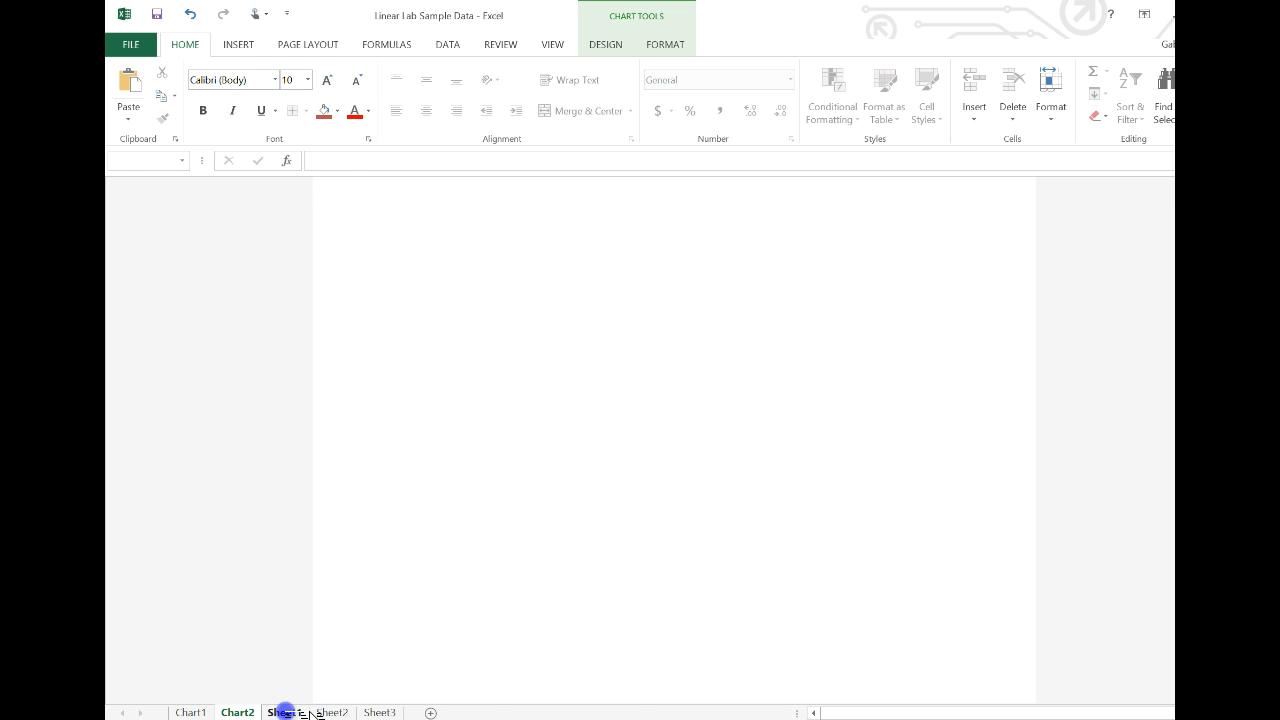
{"action": "left_click_drag", "start_coordinate": [148, 210], "coordinate": [172, 305]}
{"action": "left_click_drag", "start_coordinate": [330, 520], "coordinate": [519, 228]}
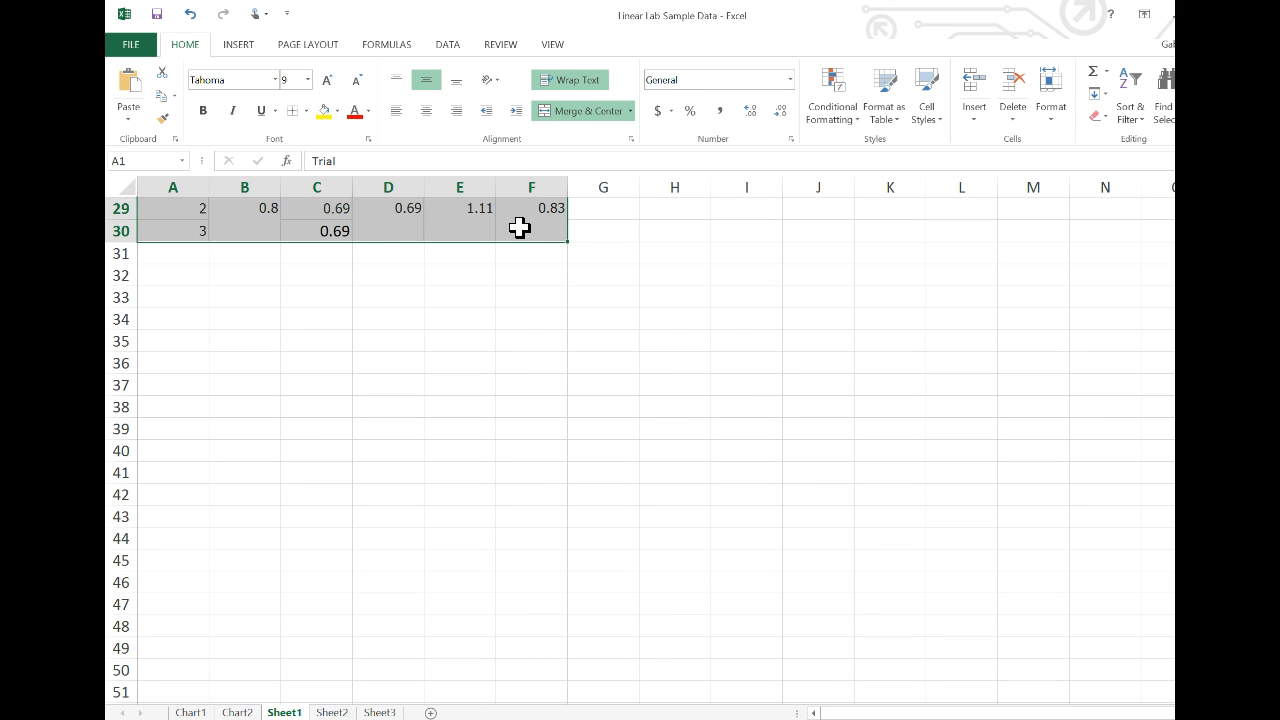
{"action": "key", "text": "ctrl+c"}
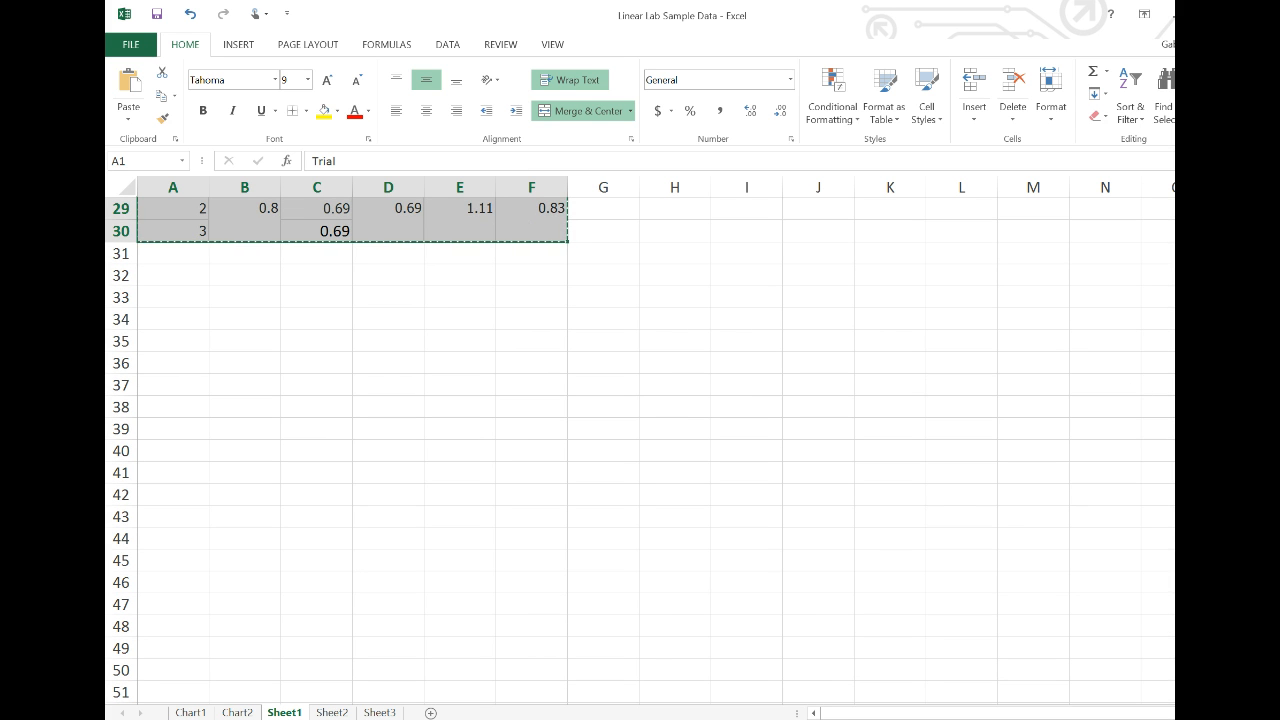
{"action": "scroll", "coordinate": [640, 420], "scroll_direction": "up", "scroll_amount": 5}
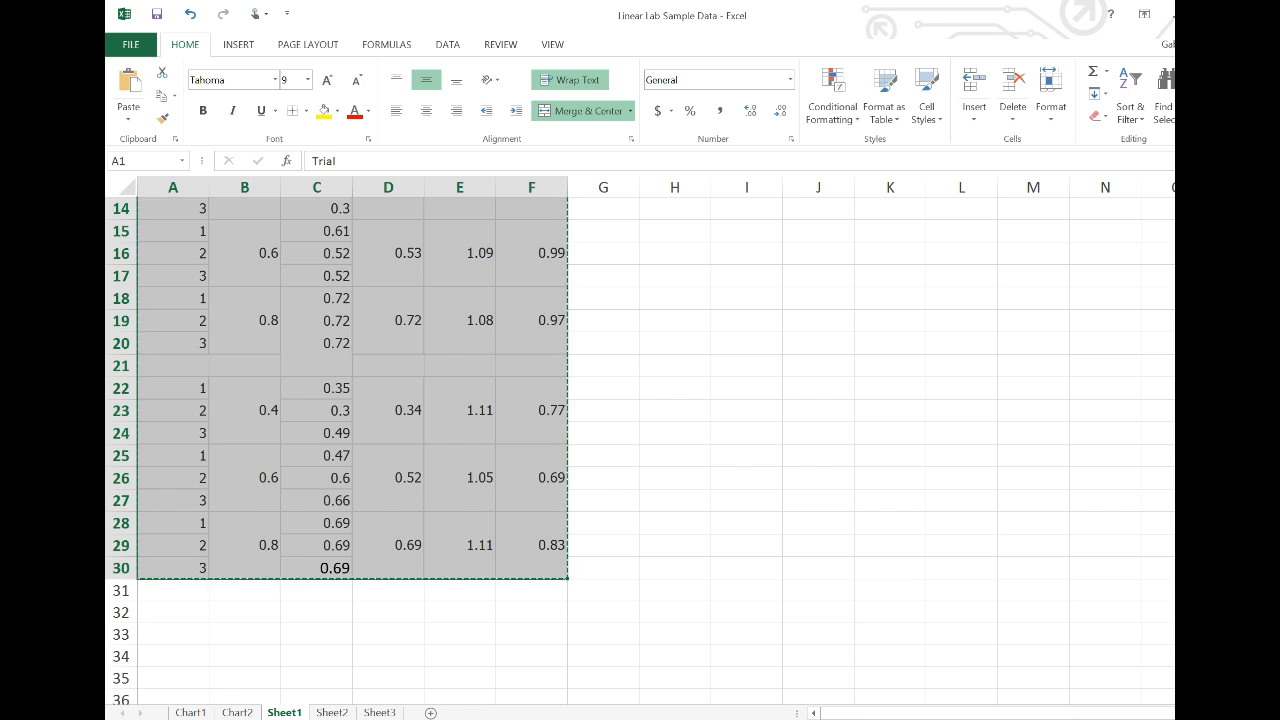
{"action": "key", "text": "alt+Tab"}
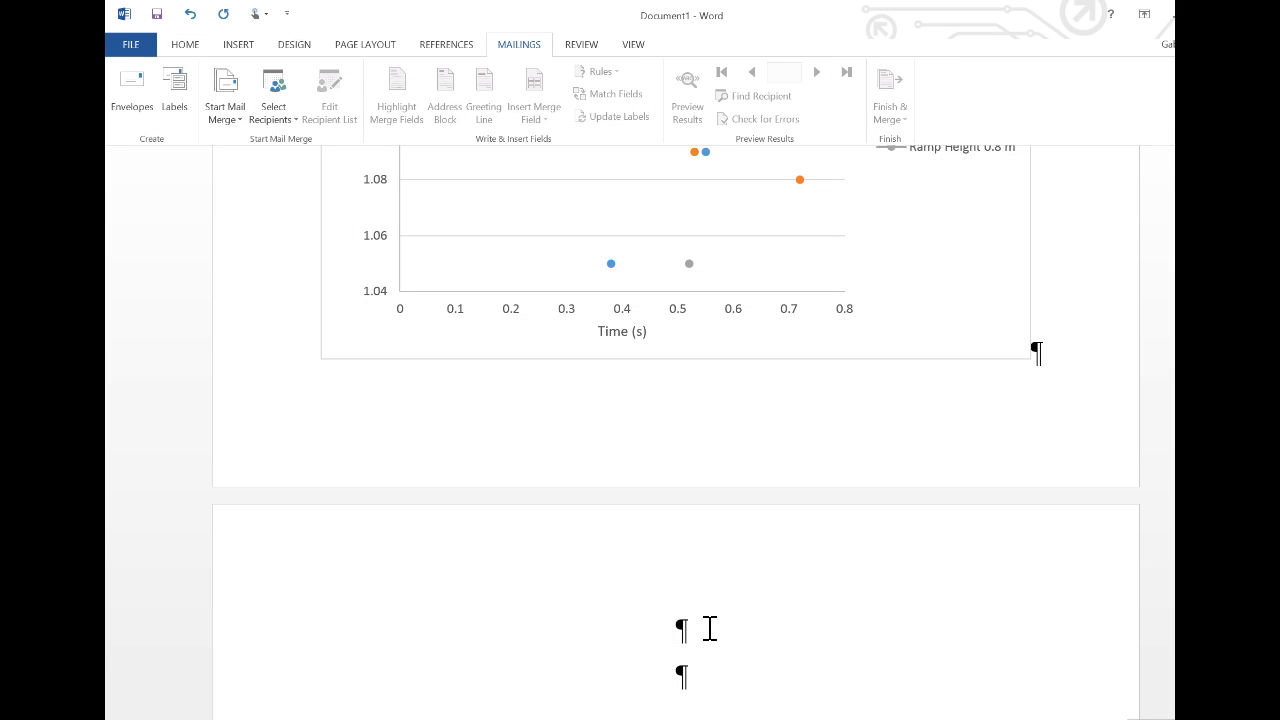
{"action": "scroll", "coordinate": [682, 628], "scroll_direction": "down", "scroll_amount": 5}
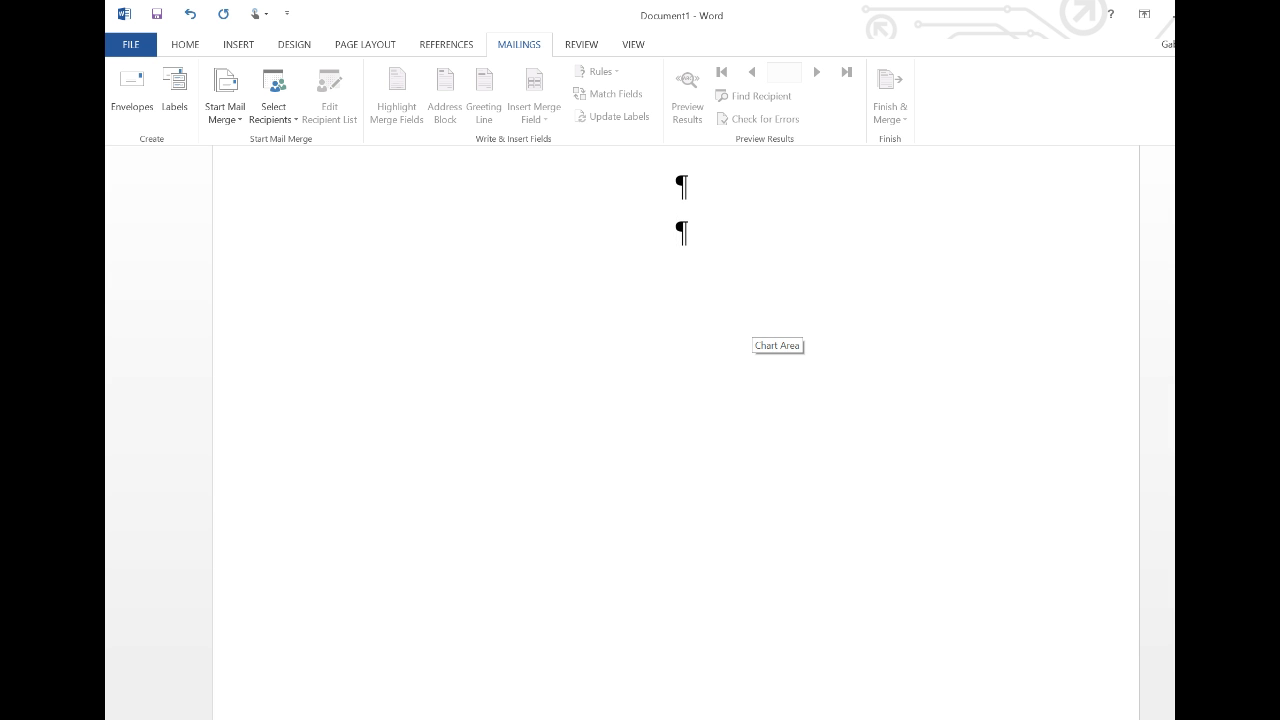
{"action": "key", "text": "ctrl+v"}
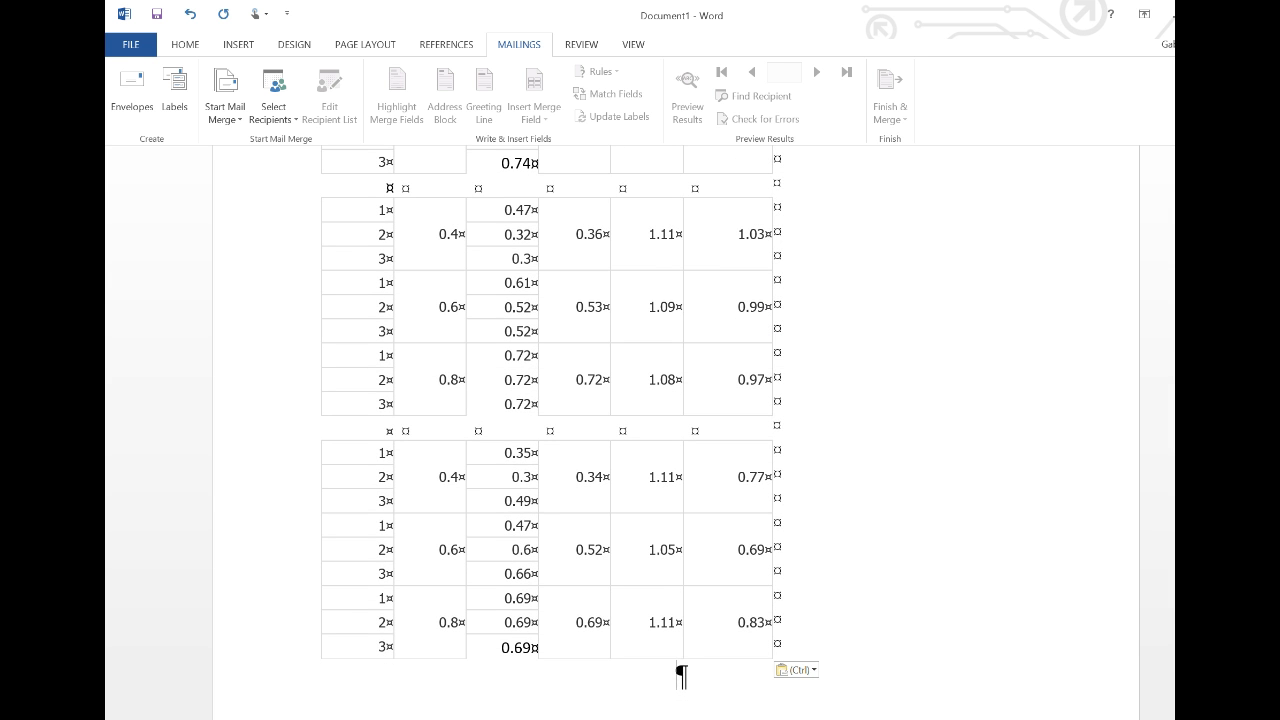
Step: Hide the paragraph marks and other formatting symbols in the report
{"action": "left_click", "coordinate": [183, 44]}
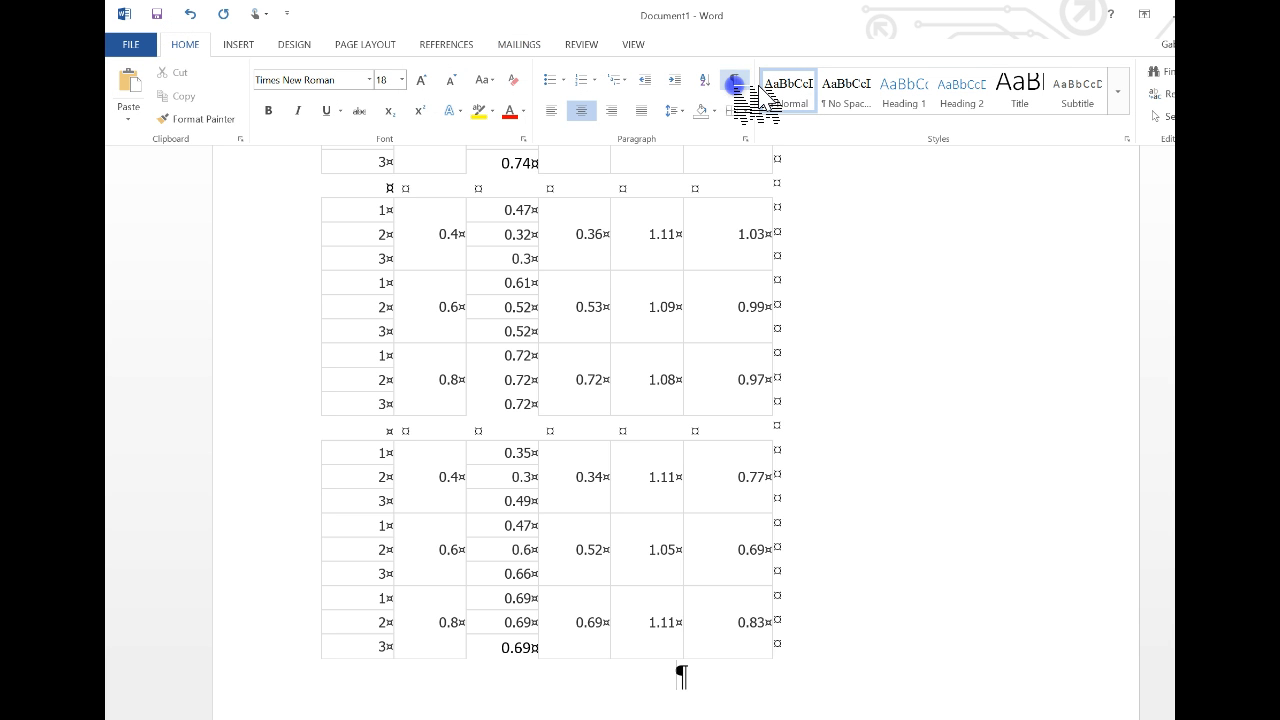
{"action": "left_click", "coordinate": [735, 82]}
Step: Review the pasted data table and charts throughout the lab report
{"action": "scroll", "coordinate": [546, 430], "scroll_direction": "up", "scroll_amount": 10}
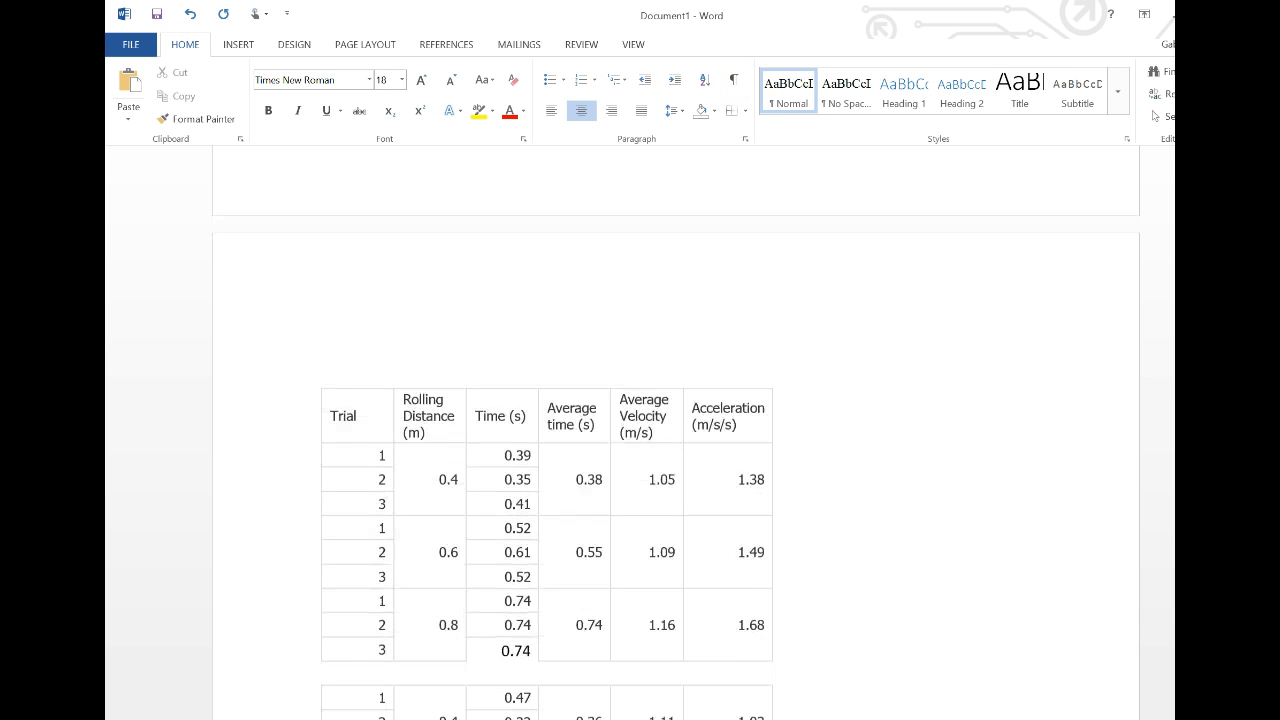
{"action": "scroll", "coordinate": [546, 430], "scroll_direction": "down", "scroll_amount": 6}
{"action": "scroll", "coordinate": [546, 430], "scroll_direction": "up", "scroll_amount": 1}
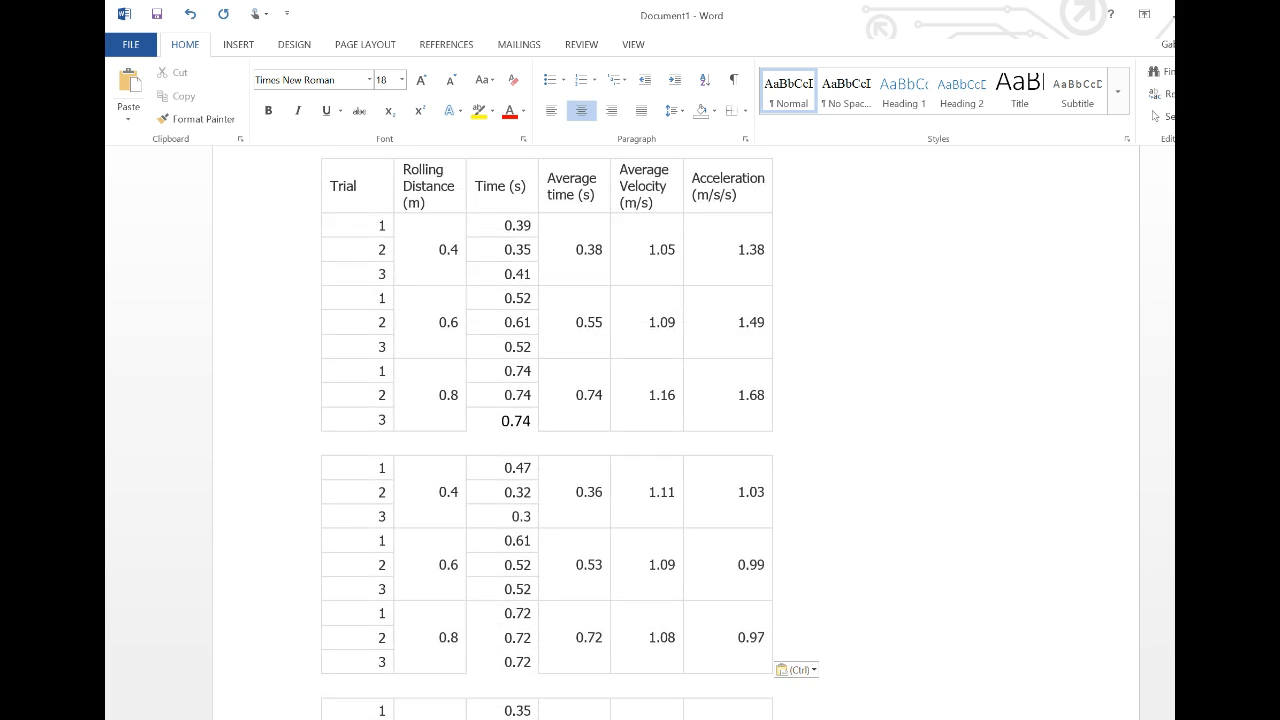
{"action": "scroll", "coordinate": [546, 430], "scroll_direction": "down", "scroll_amount": 8}
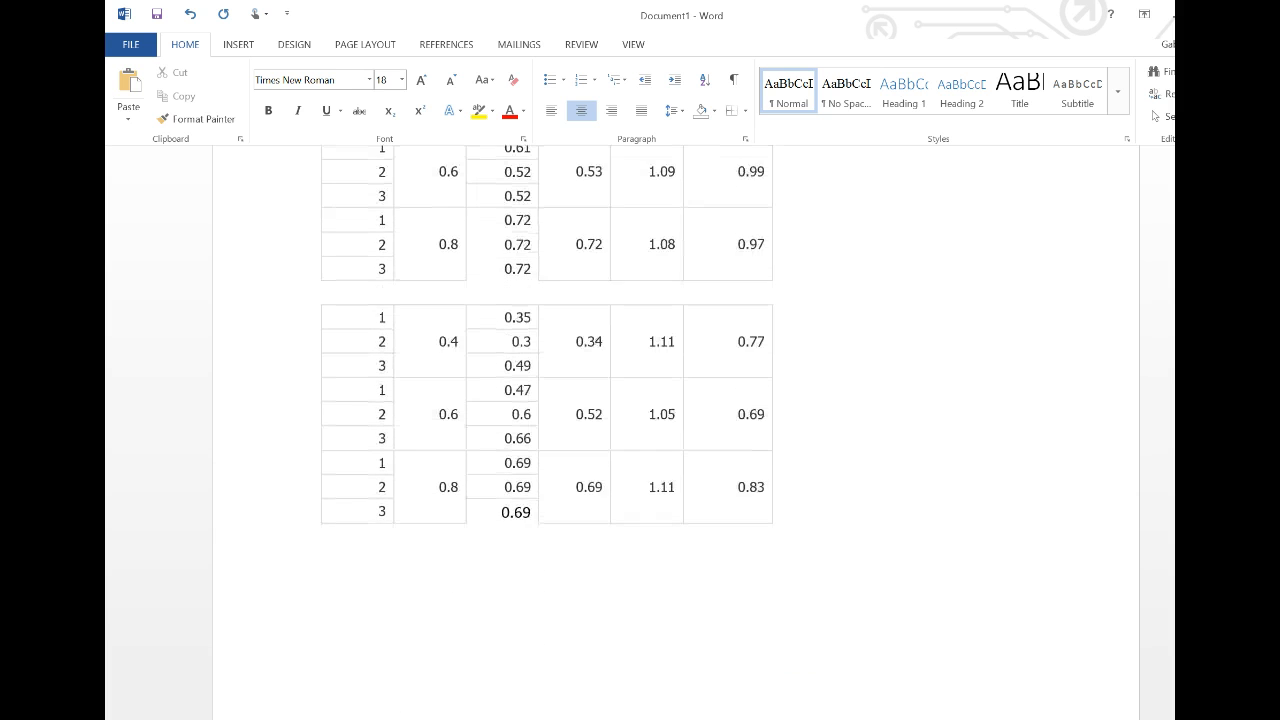
{"action": "scroll", "coordinate": [546, 430], "scroll_direction": "up", "scroll_amount": 15}
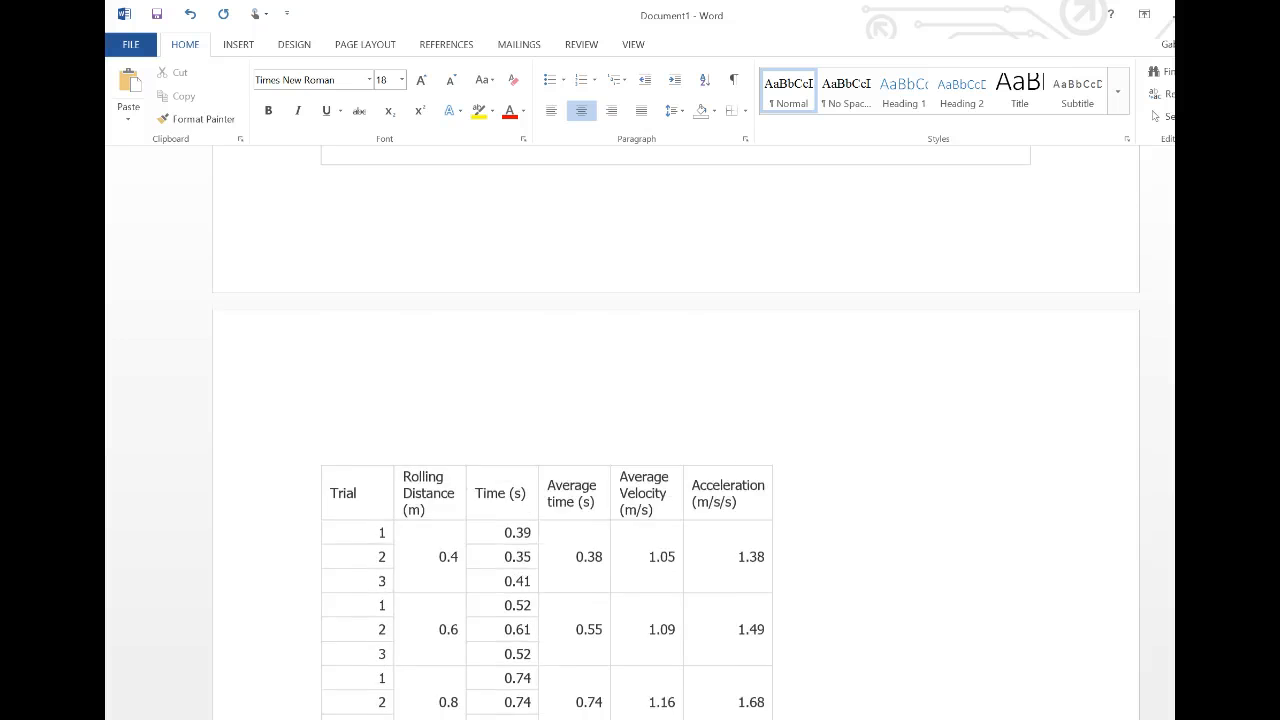
{"action": "scroll", "coordinate": [546, 430], "scroll_direction": "up", "scroll_amount": 9}
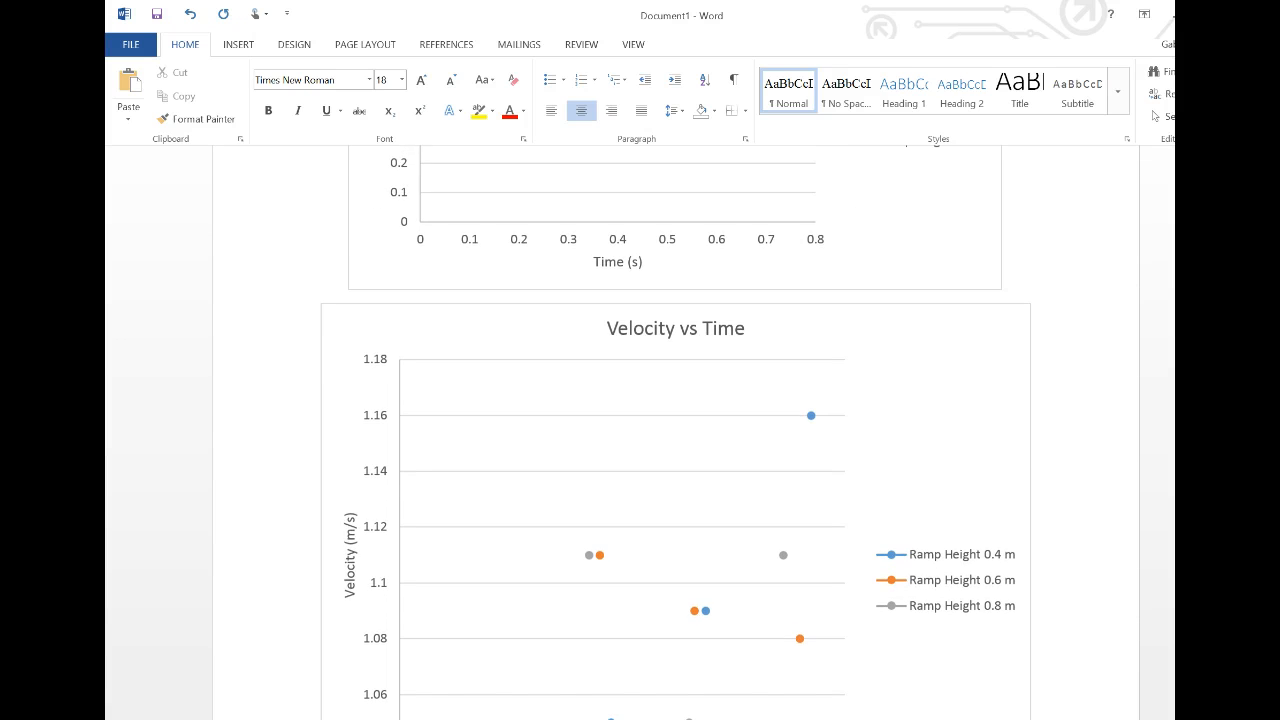
{"action": "scroll", "coordinate": [546, 430], "scroll_direction": "down", "scroll_amount": 15}
{"action": "scroll", "coordinate": [546, 430], "scroll_direction": "down", "scroll_amount": 6}
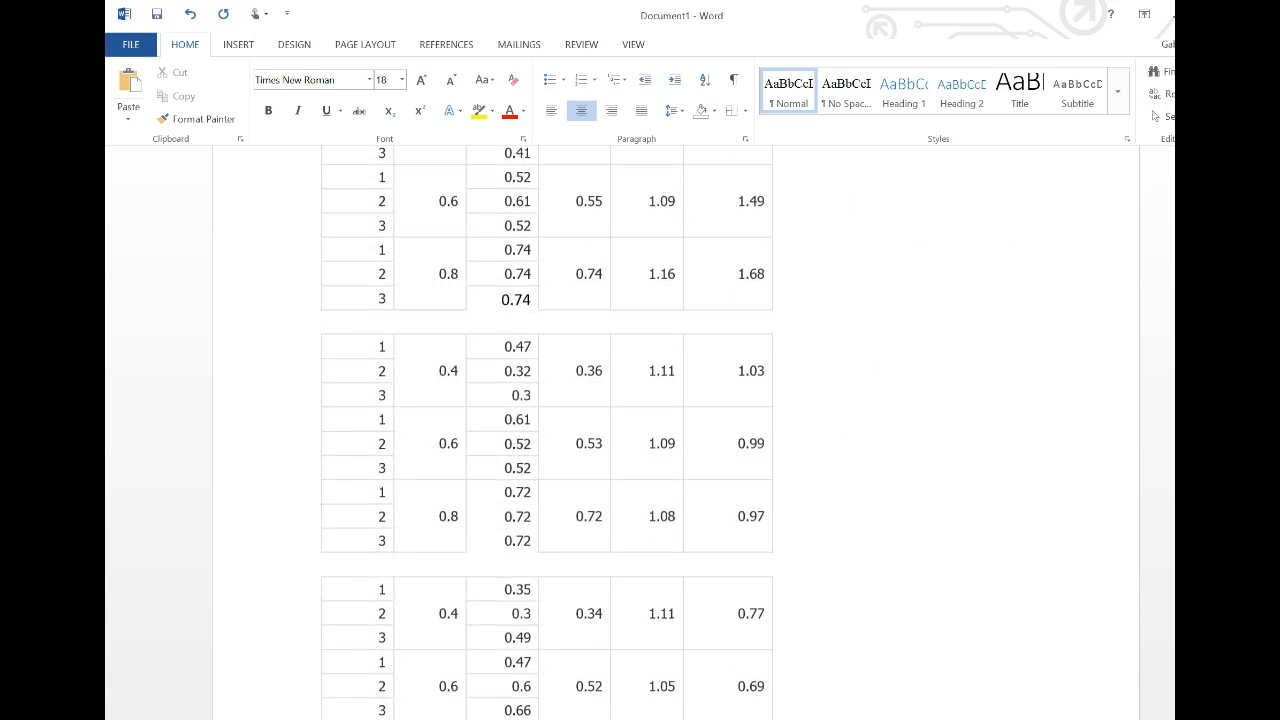